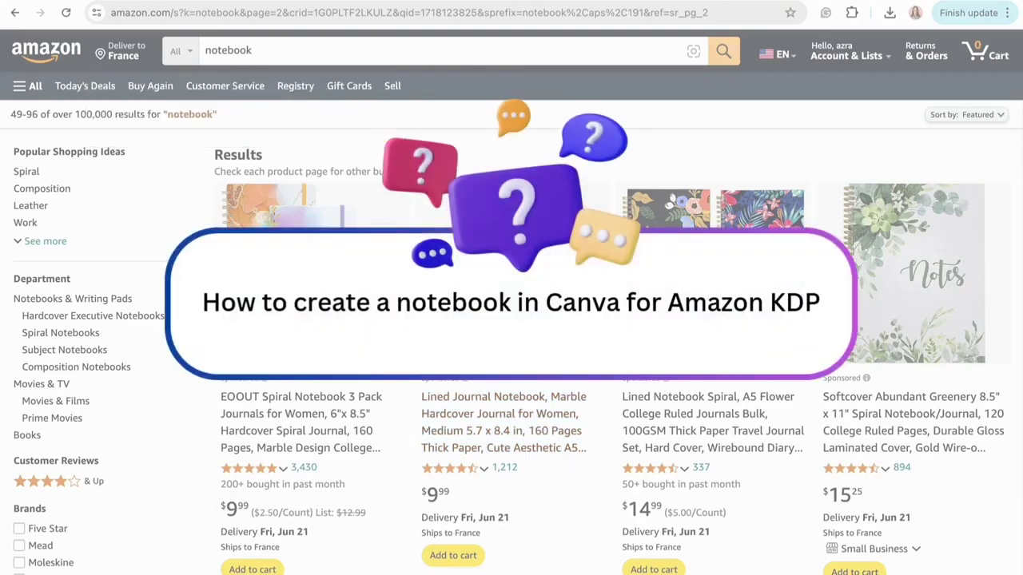
- Scroll through the intro and flip the notebook preview to the lined inside pages
{"action": "scroll", "coordinate": [511, 302], "scroll_direction": "down", "scroll_amount": 3}
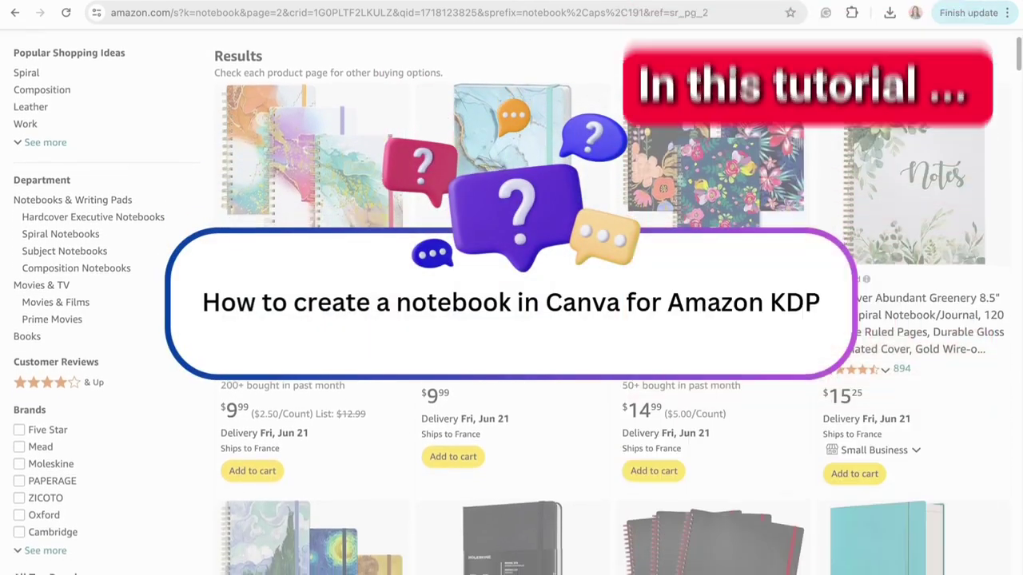
{"action": "scroll", "coordinate": [512, 302], "scroll_direction": "down", "scroll_amount": 1}
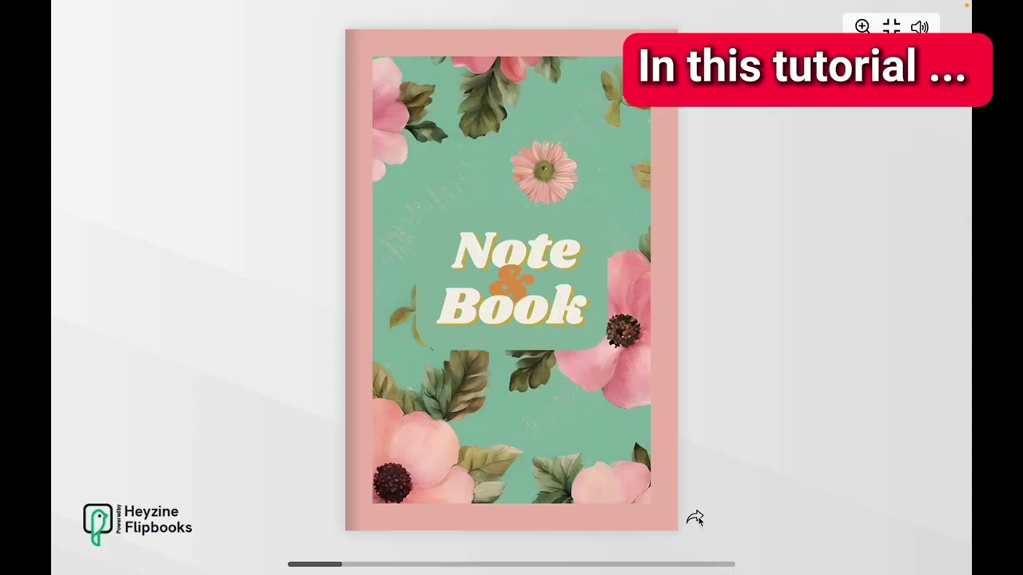
{"action": "left_click", "coordinate": [694, 518]}
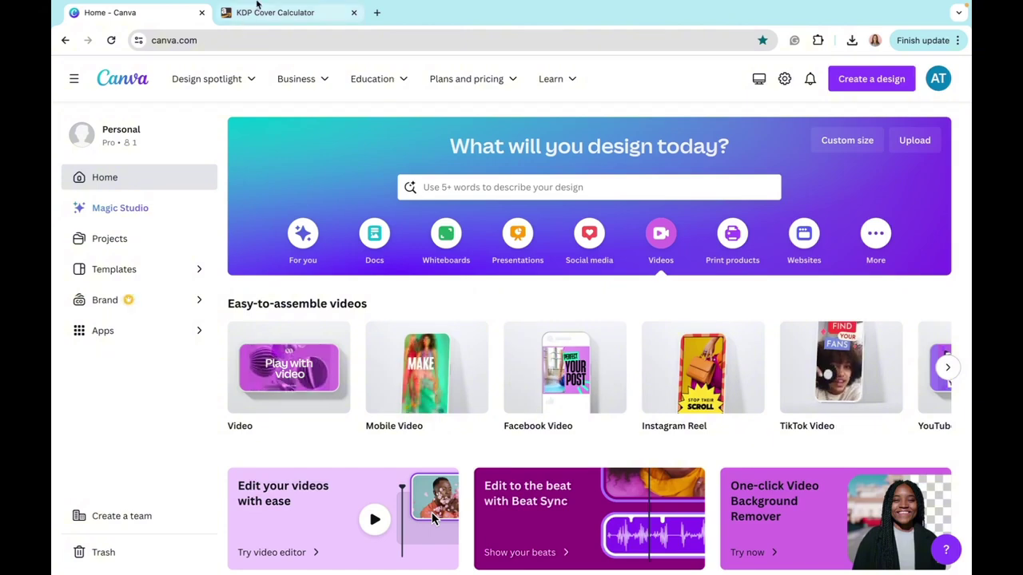
- On the KDP cover calculator, choose Hardcover binding, Premium color interior and White paper
{"action": "left_click", "coordinate": [281, 12]}
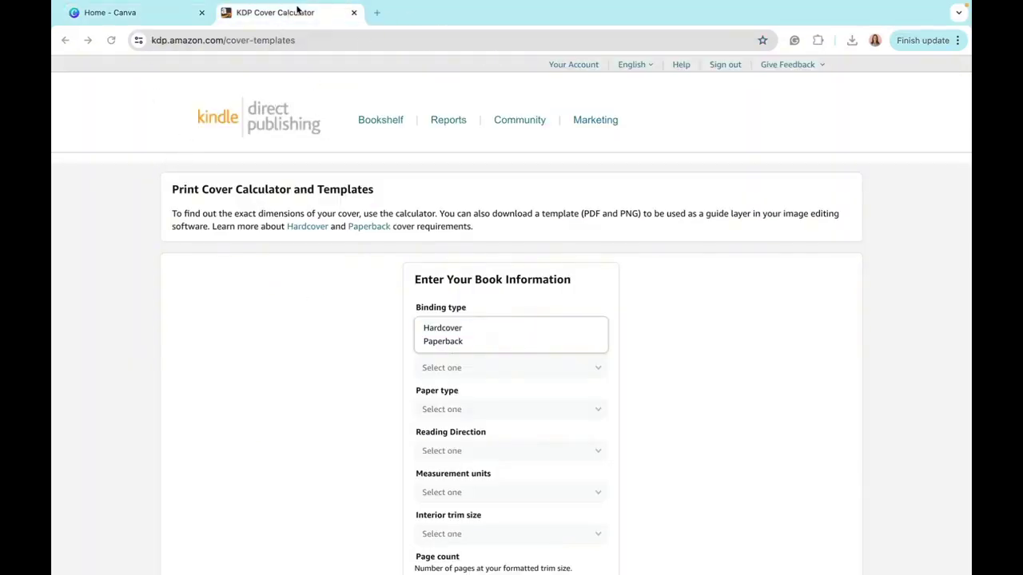
{"action": "scroll", "coordinate": [526, 390], "scroll_direction": "down", "scroll_amount": 5}
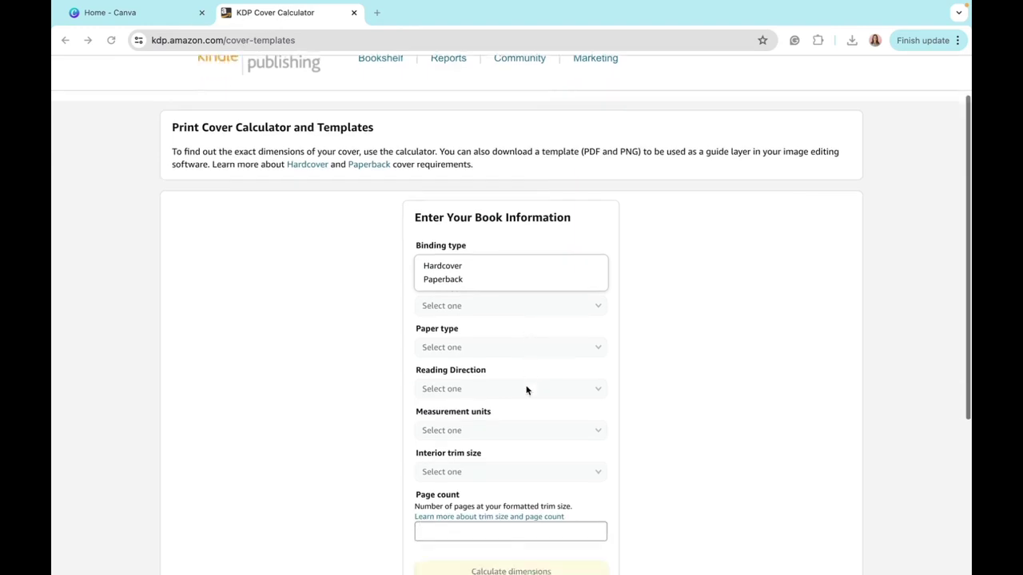
{"action": "scroll", "coordinate": [554, 193], "scroll_direction": "up", "scroll_amount": 1}
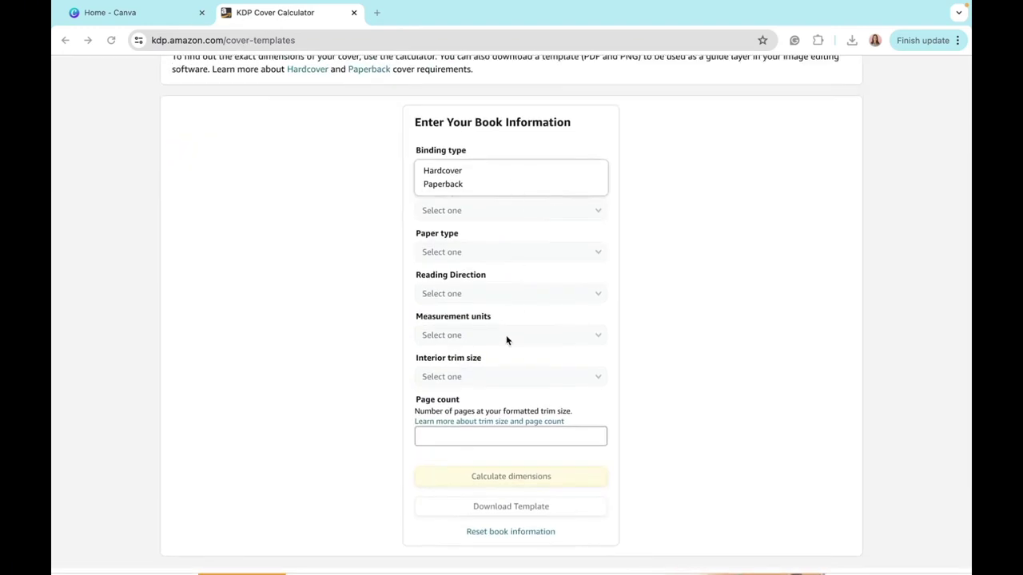
{"action": "left_click", "coordinate": [472, 171]}
{"action": "left_click", "coordinate": [477, 210]}
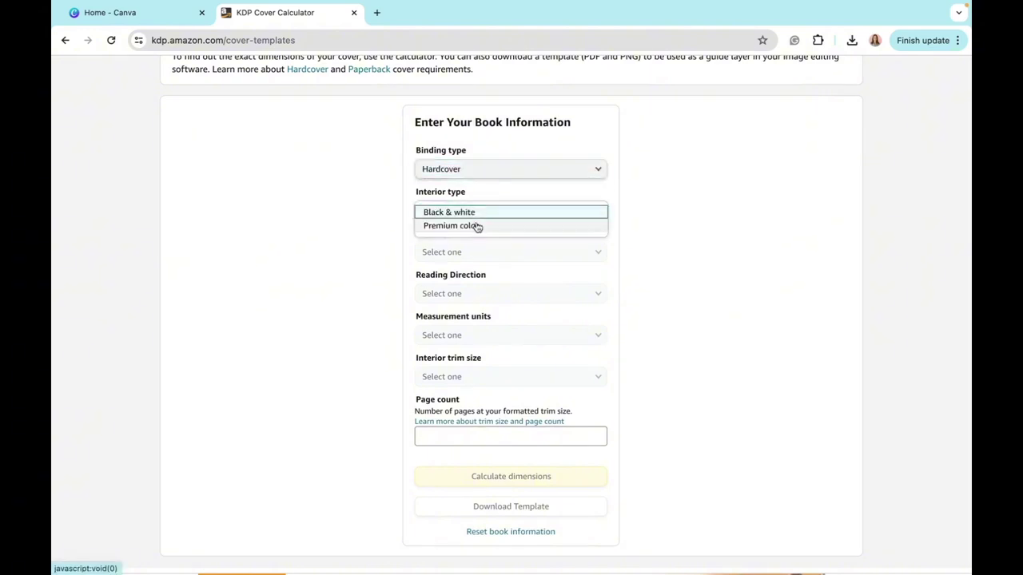
{"action": "left_click", "coordinate": [477, 226]}
{"action": "left_click", "coordinate": [470, 255]}
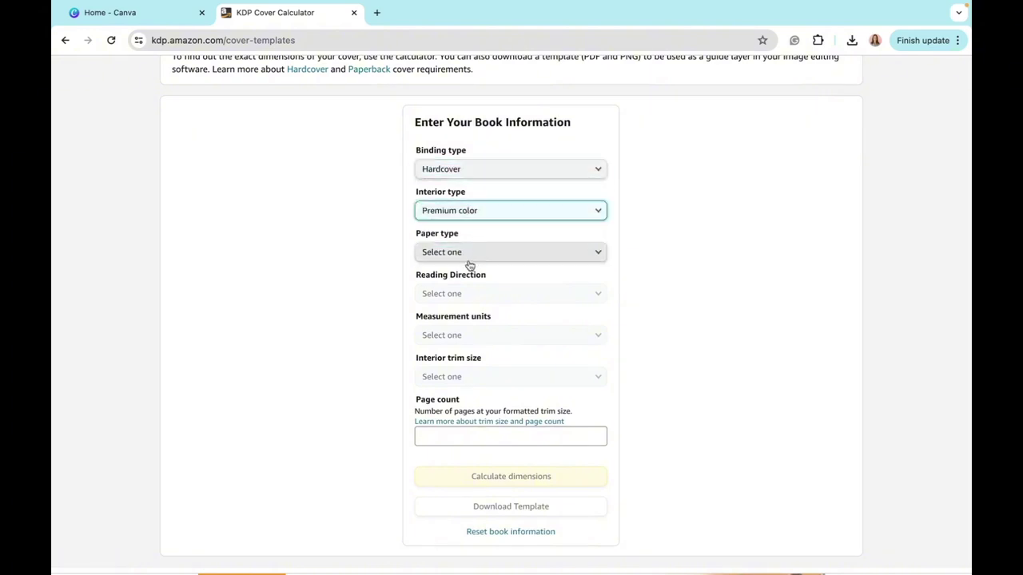
{"action": "left_click", "coordinate": [470, 255]}
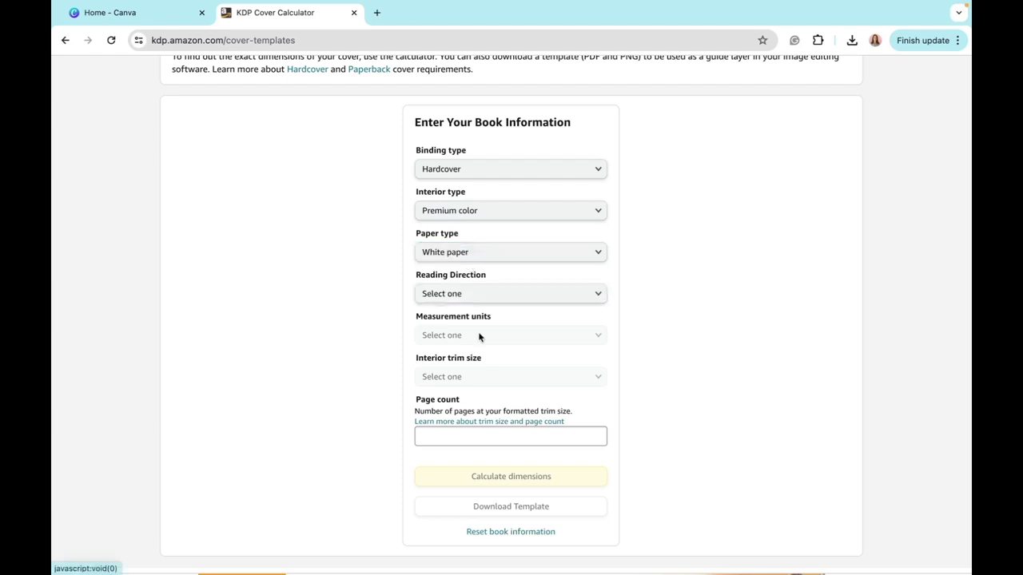
- Set reading direction Left to Right, Inches units and 6 x 9 in trim size
{"action": "left_click", "coordinate": [525, 295]}
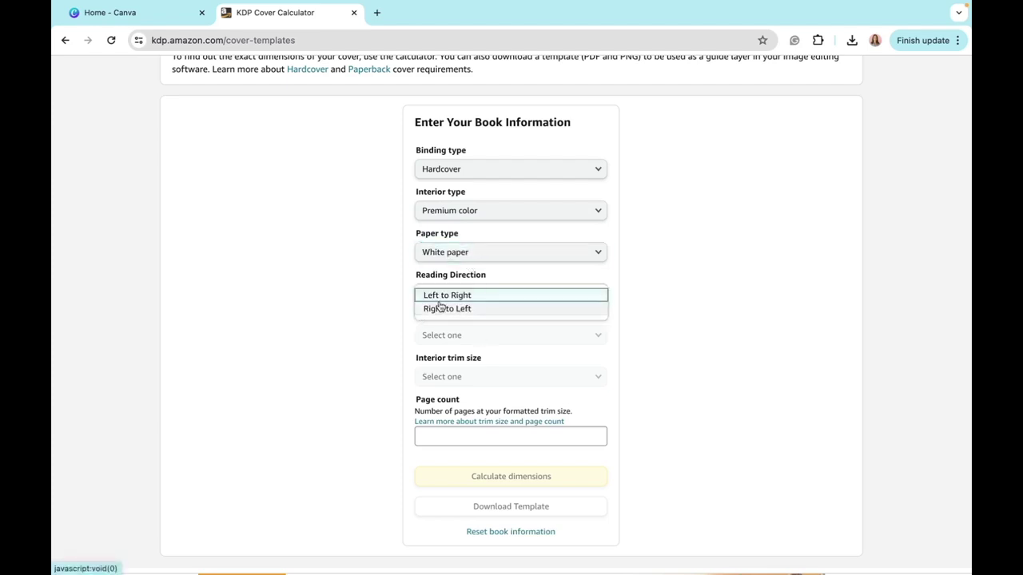
{"action": "left_click", "coordinate": [488, 295]}
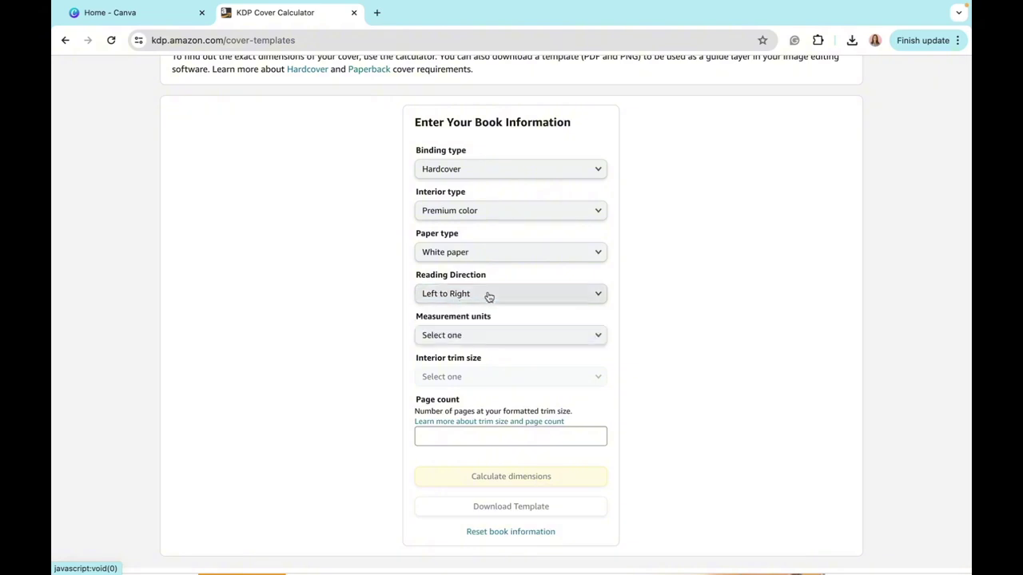
{"action": "left_click", "coordinate": [496, 335]}
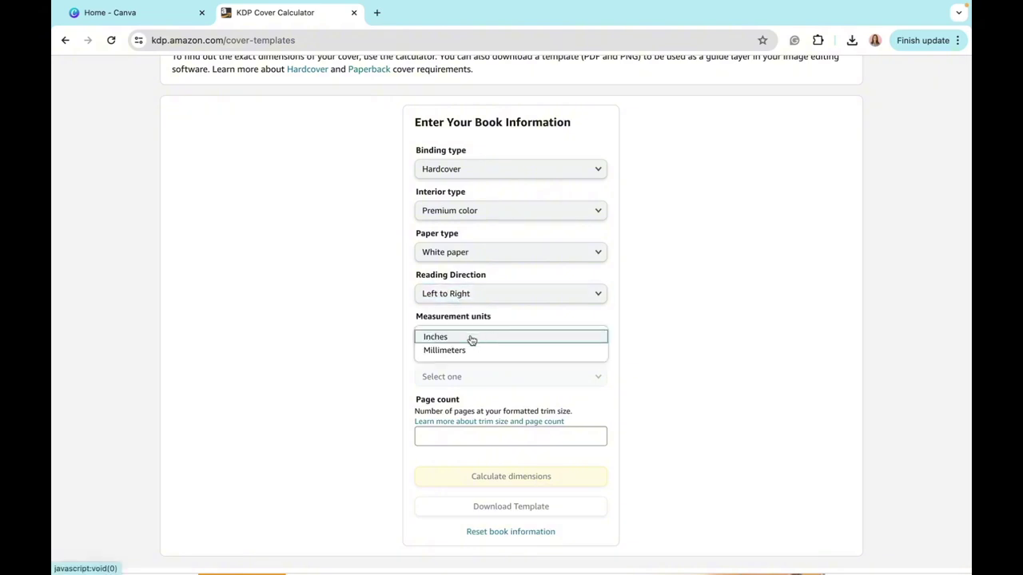
{"action": "left_click", "coordinate": [451, 339]}
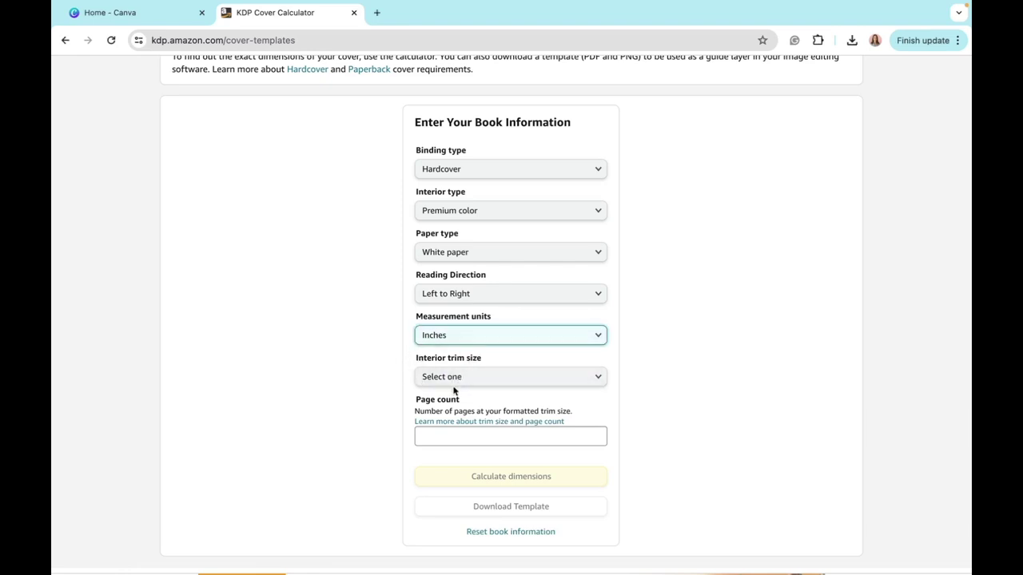
{"action": "left_click", "coordinate": [453, 382]}
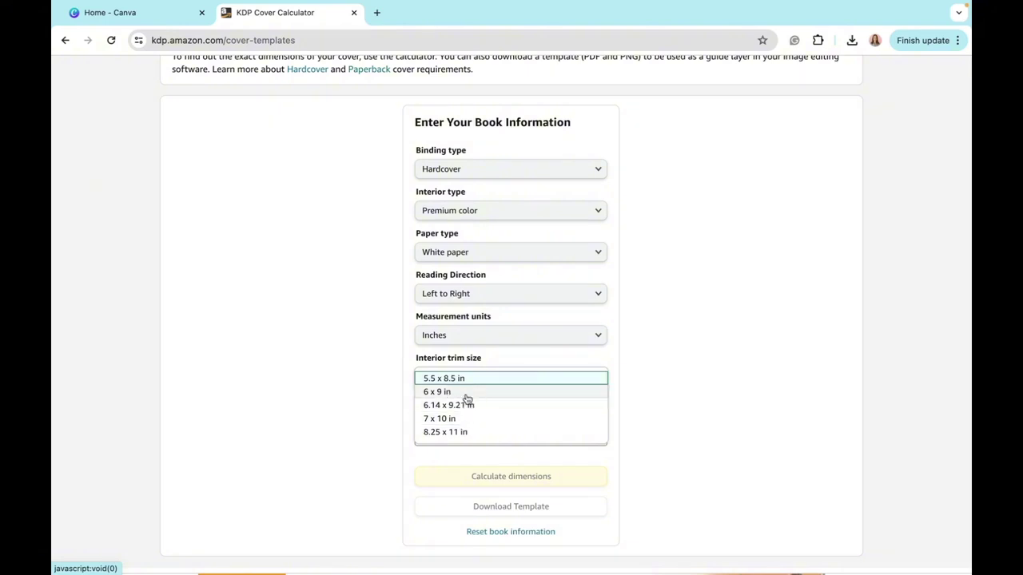
{"action": "left_click", "coordinate": [467, 393]}
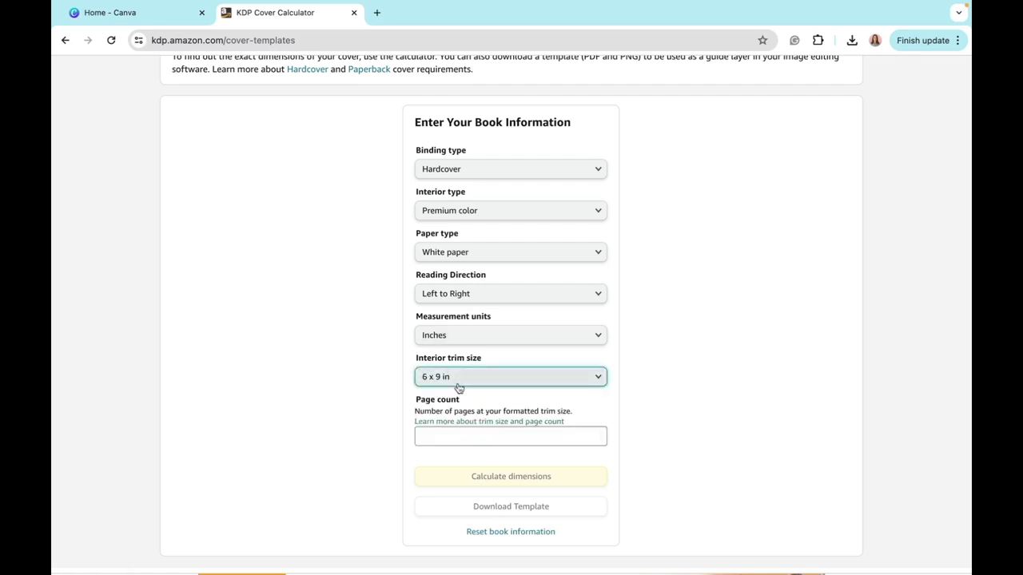
{"action": "left_click", "coordinate": [461, 379]}
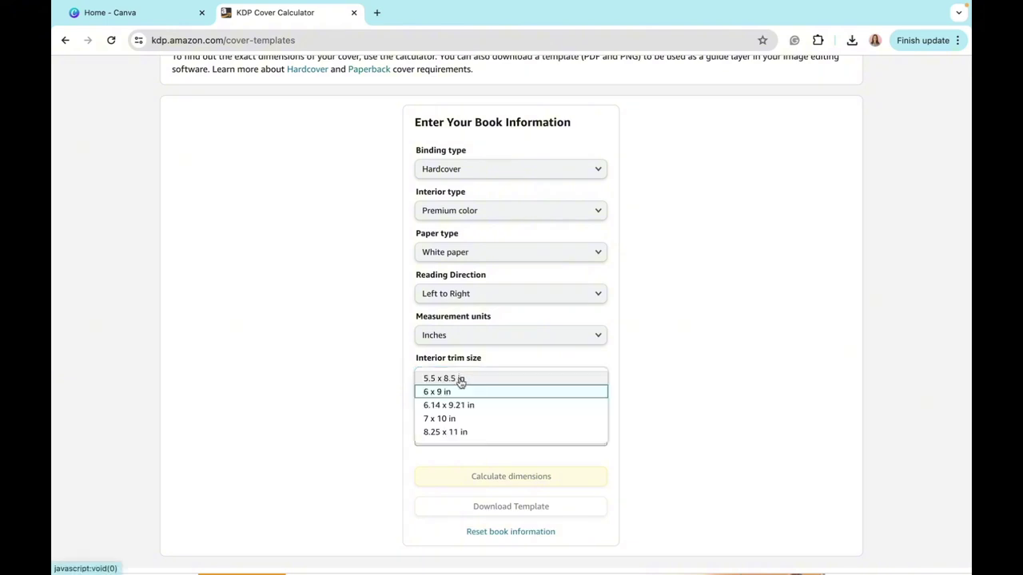
{"action": "left_click", "coordinate": [459, 392]}
{"action": "left_click", "coordinate": [449, 439]}
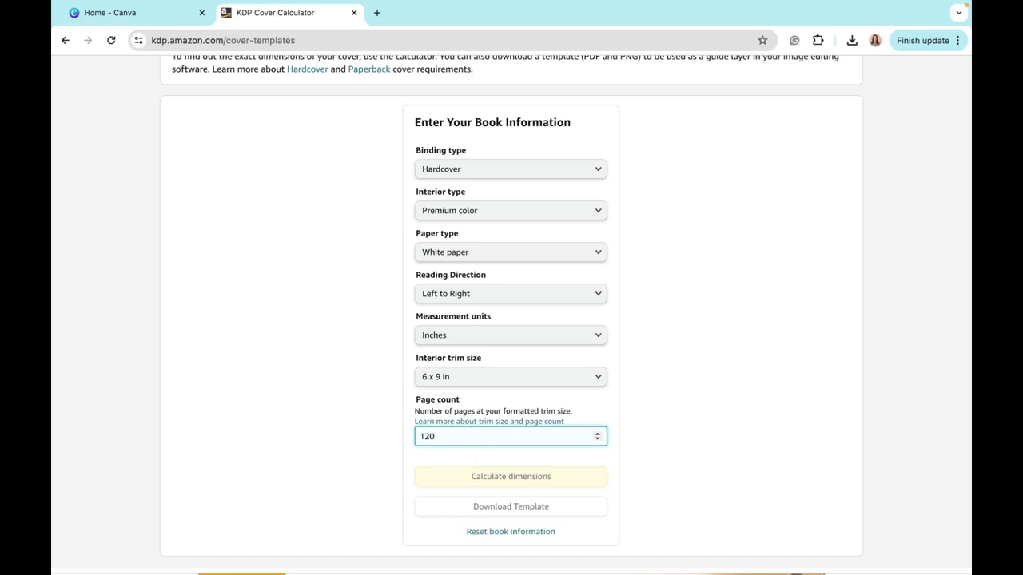
{"action": "scroll", "coordinate": [471, 452], "scroll_direction": "down", "scroll_amount": 1}
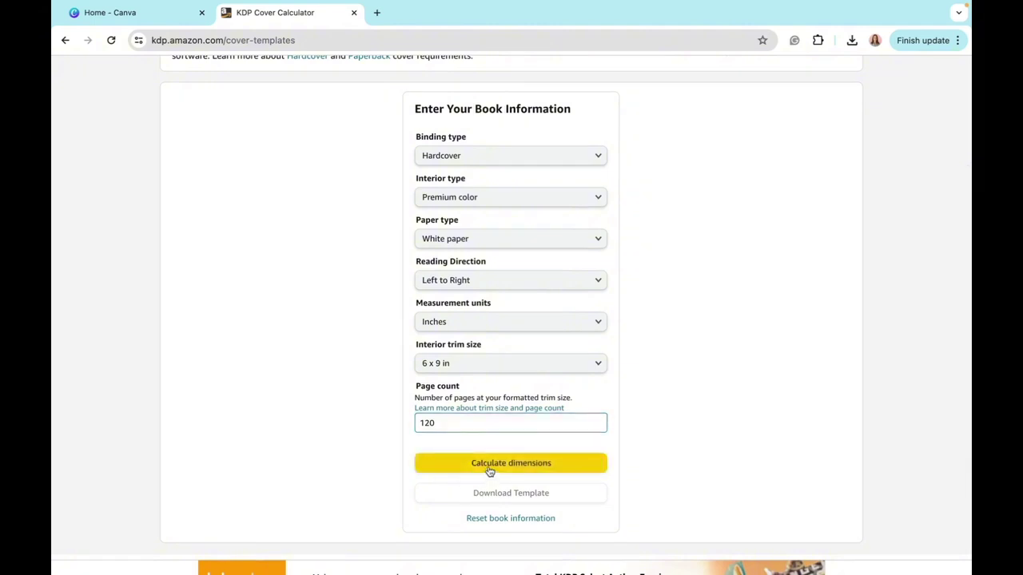
- Calculate the cover dimensions, download the KDP cover template, and return to Canva's home page
{"action": "left_click", "coordinate": [490, 469]}
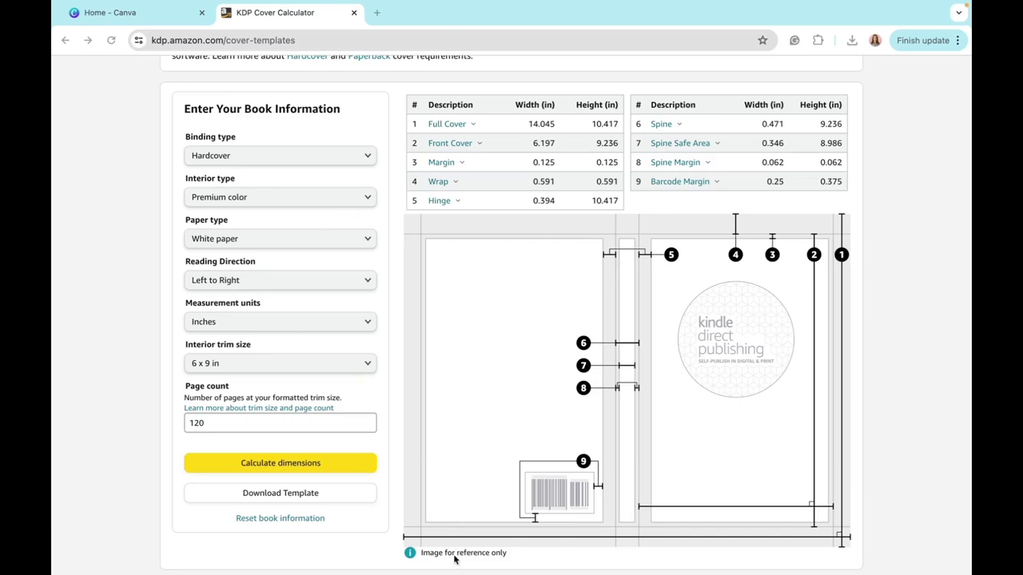
{"action": "left_click", "coordinate": [314, 506]}
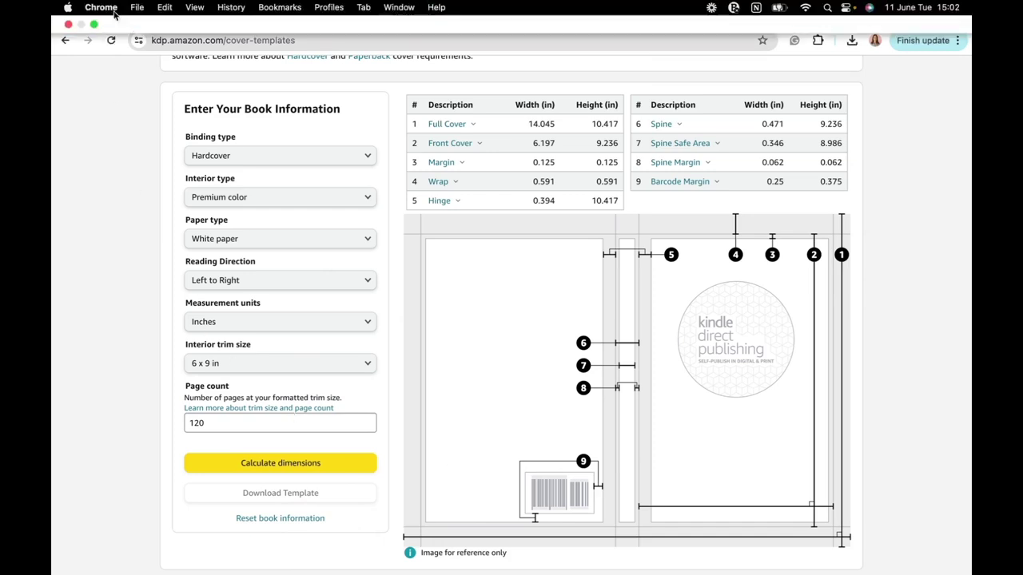
{"action": "left_click", "coordinate": [133, 12]}
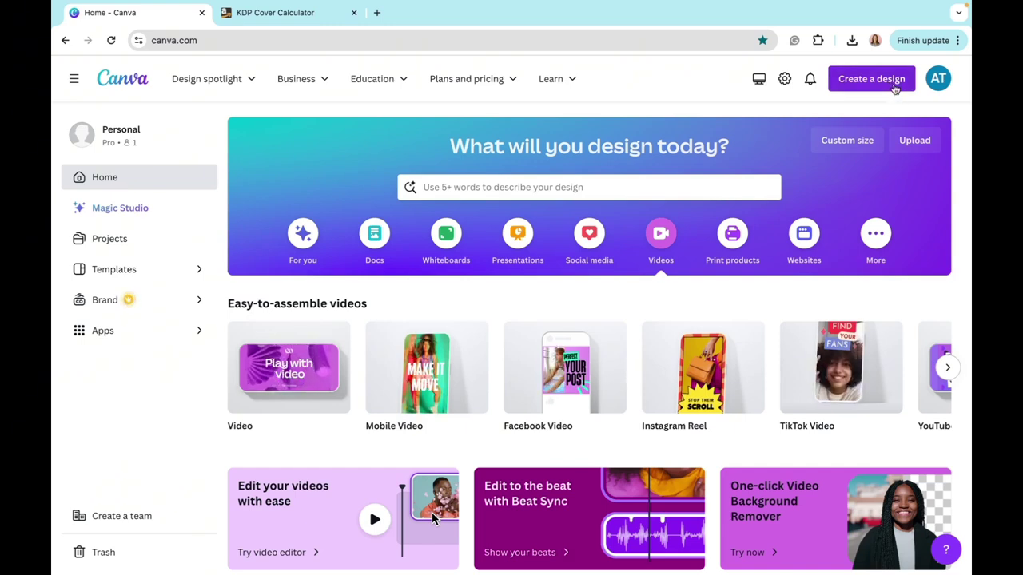
- Start a custom-size design and paste the KDP Full Cover width 14.045 as its width
{"action": "left_click", "coordinate": [895, 86]}
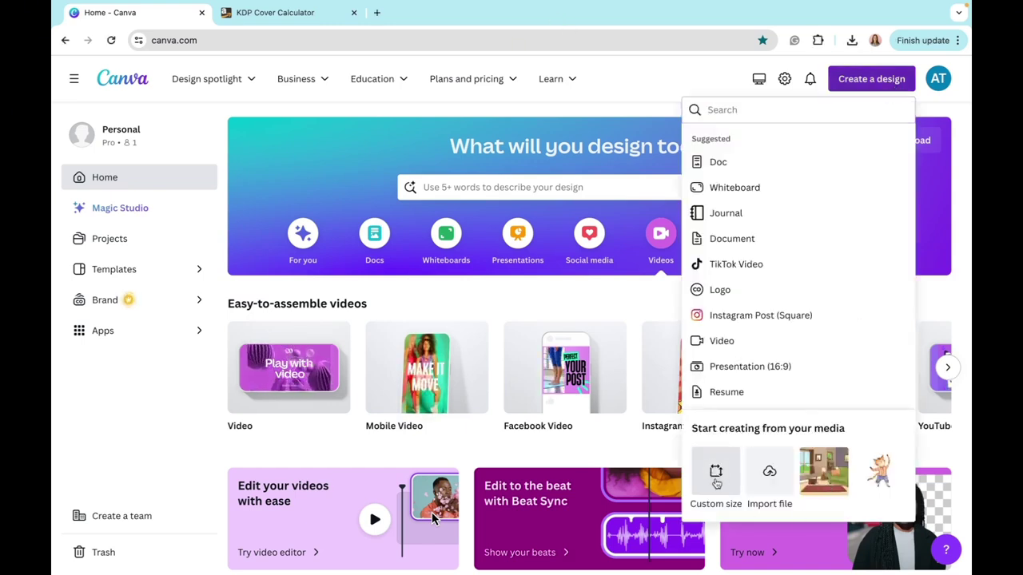
{"action": "left_click", "coordinate": [716, 479]}
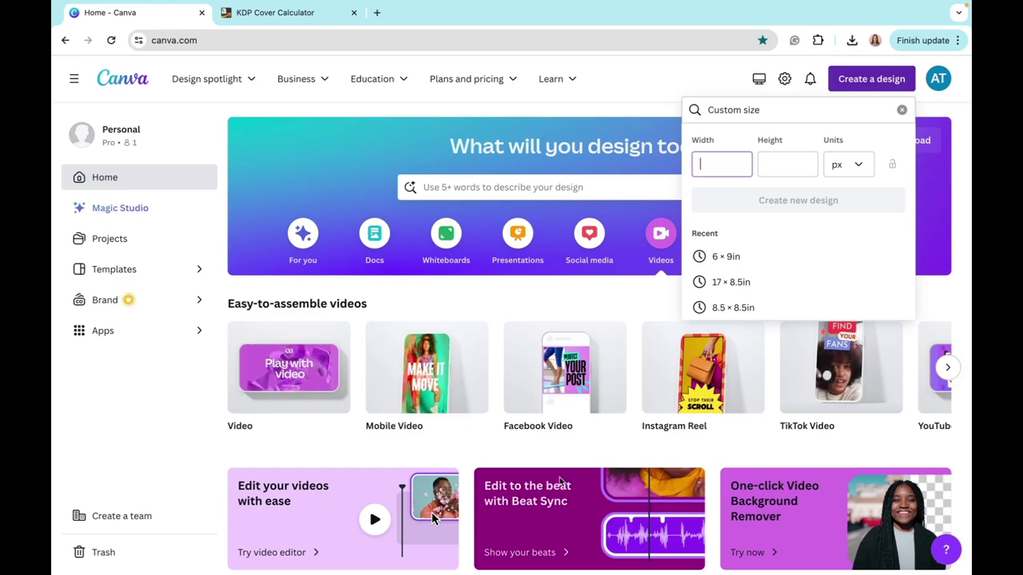
{"action": "key", "text": "Tab"}
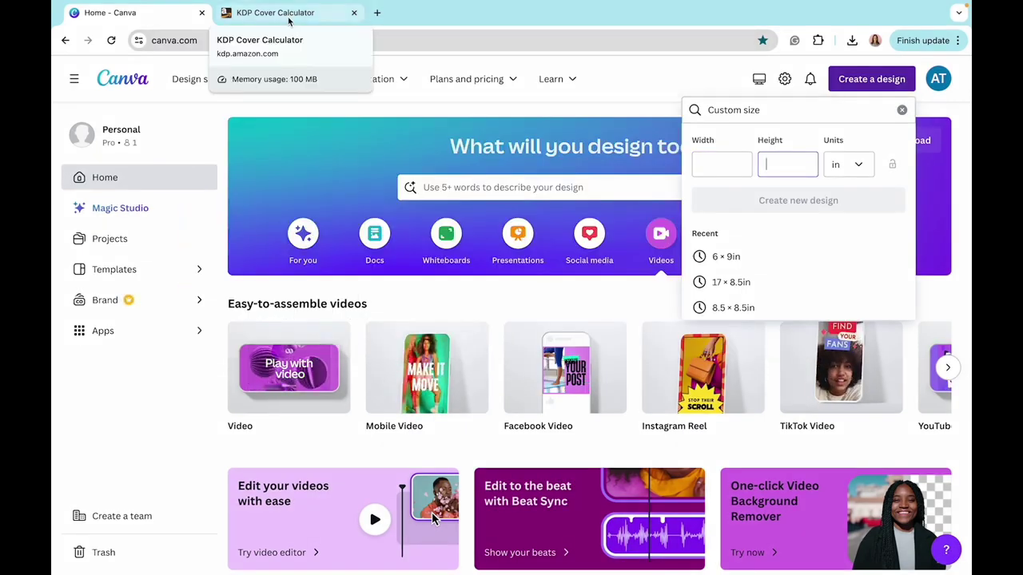
{"action": "left_click", "coordinate": [289, 22]}
{"action": "scroll", "coordinate": [264, 534], "scroll_direction": "down", "scroll_amount": 2}
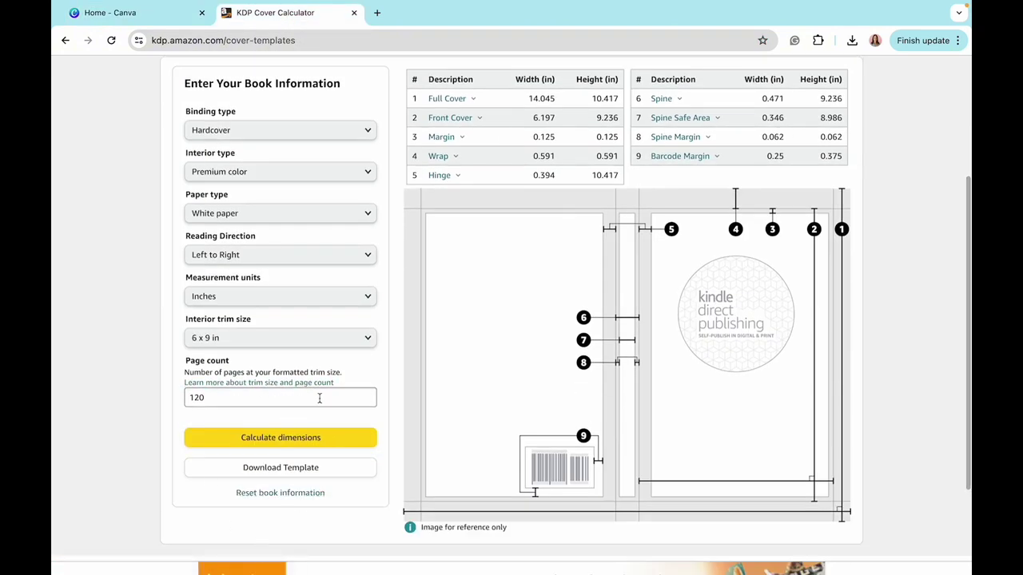
{"action": "scroll", "coordinate": [377, 480], "scroll_direction": "up", "scroll_amount": 2}
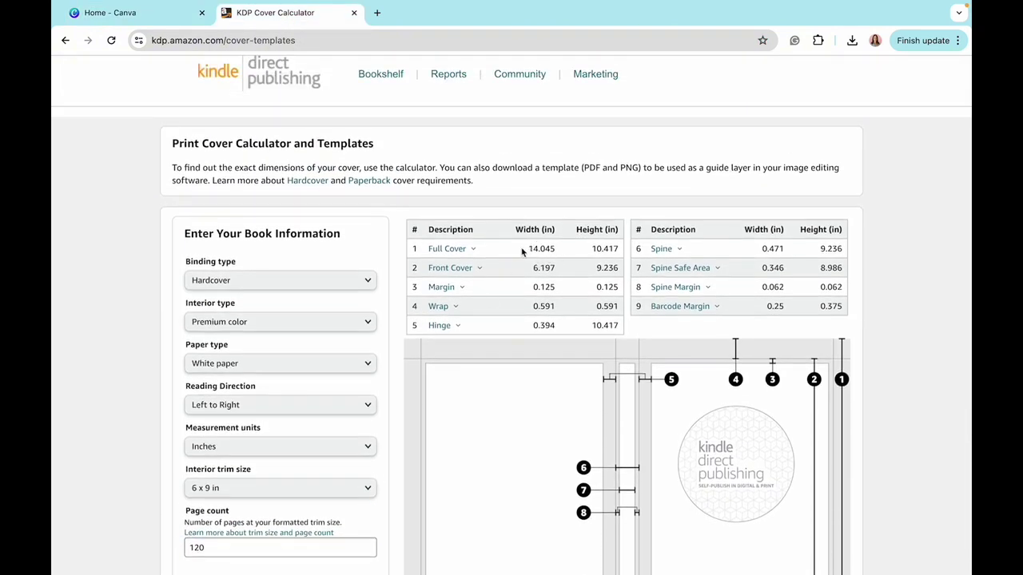
{"action": "left_click_drag", "start_coordinate": [523, 251], "coordinate": [613, 250]}
{"action": "left_click", "coordinate": [542, 246]}
{"action": "double_click", "coordinate": [531, 249]}
{"action": "left_click", "coordinate": [532, 249]}
{"action": "double_click", "coordinate": [531, 248]}
{"action": "key", "text": "ctrl+c"}
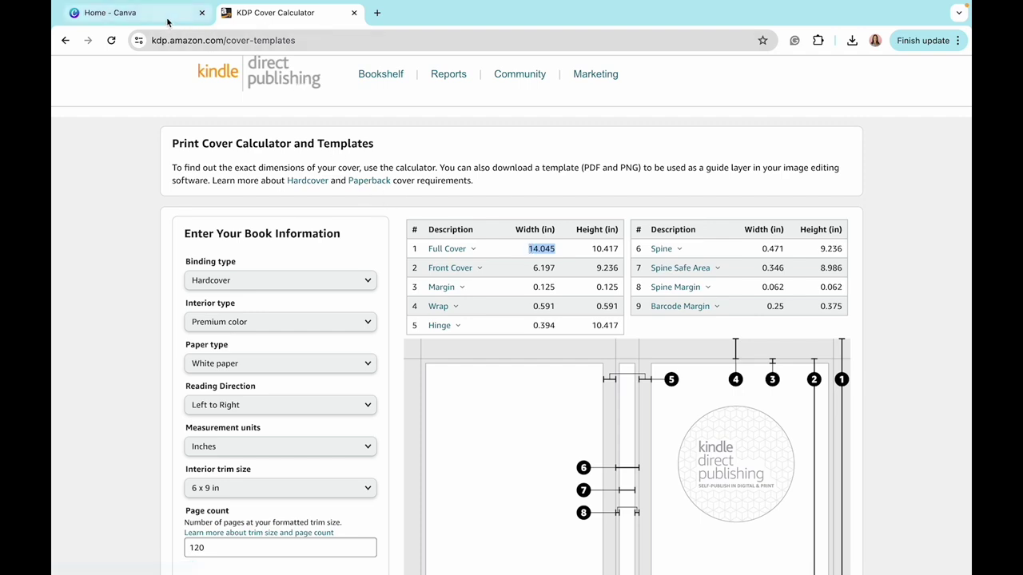
{"action": "left_click", "coordinate": [111, 12]}
{"action": "left_click", "coordinate": [712, 162]}
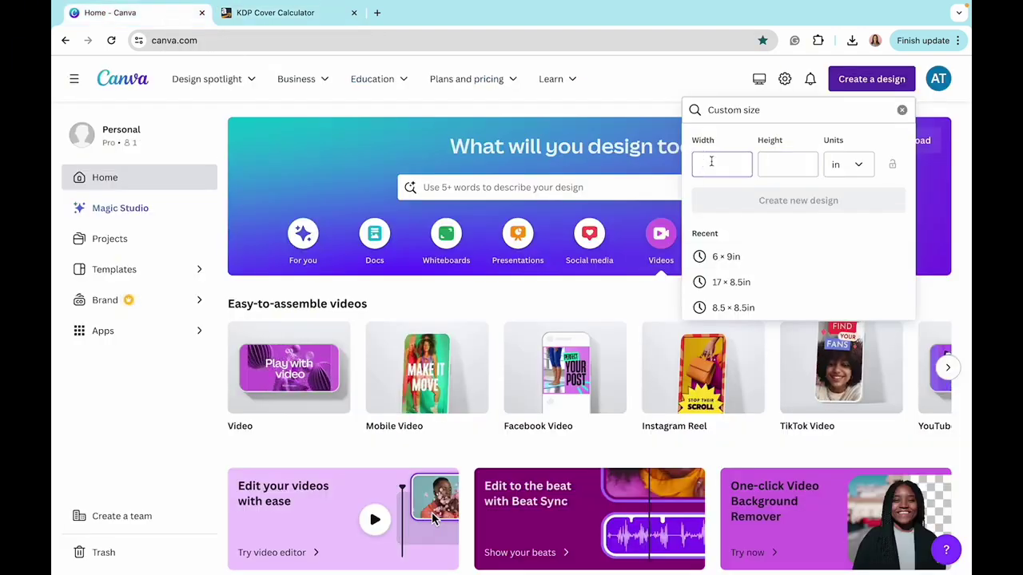
{"action": "key", "text": "ctrl+v"}
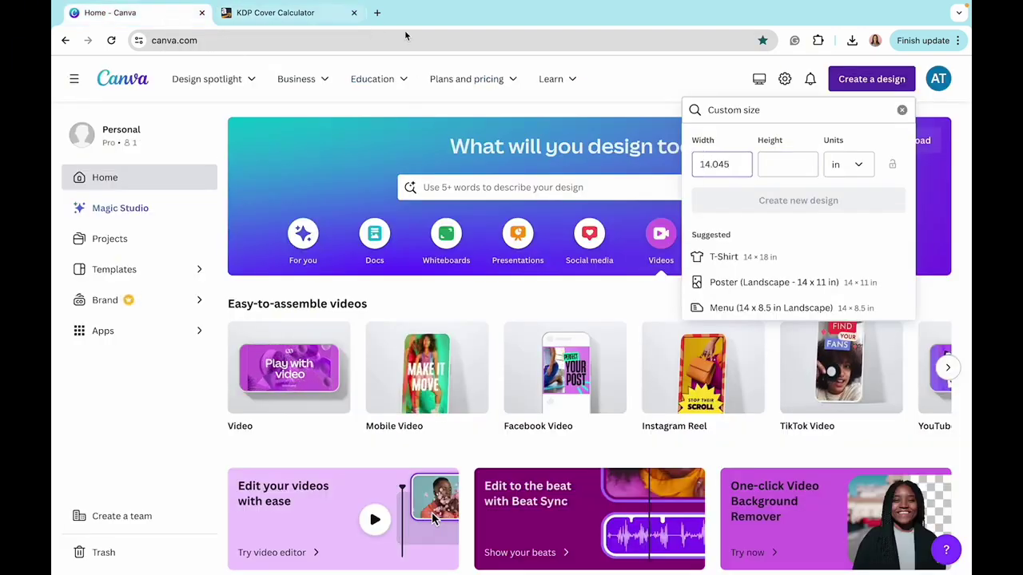
- Paste the 10.417 height, switch units to px and back to in, and create the design
{"action": "left_click", "coordinate": [295, 24]}
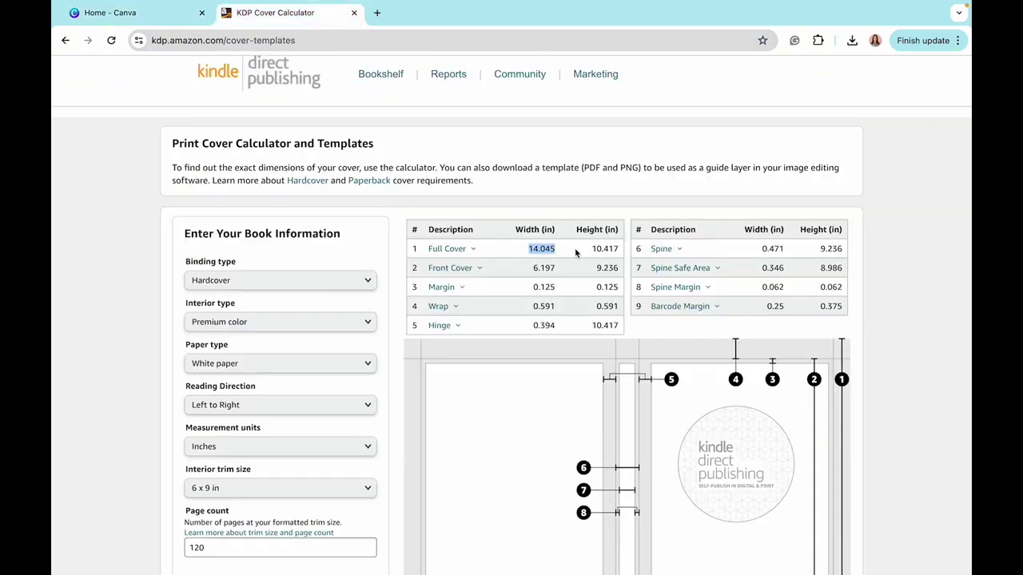
{"action": "left_click_drag", "start_coordinate": [592, 249], "coordinate": [618, 249]}
{"action": "key", "text": "ctrl+c"}
{"action": "left_click", "coordinate": [180, 15]}
{"action": "left_click", "coordinate": [790, 166]}
{"action": "key", "text": "ctrl+v"}
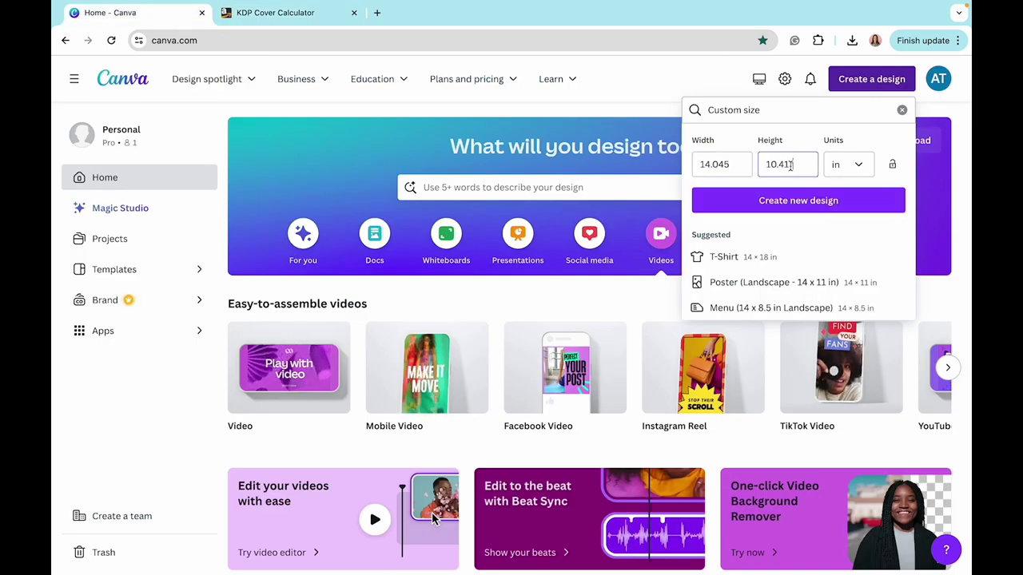
{"action": "left_click", "coordinate": [847, 165]}
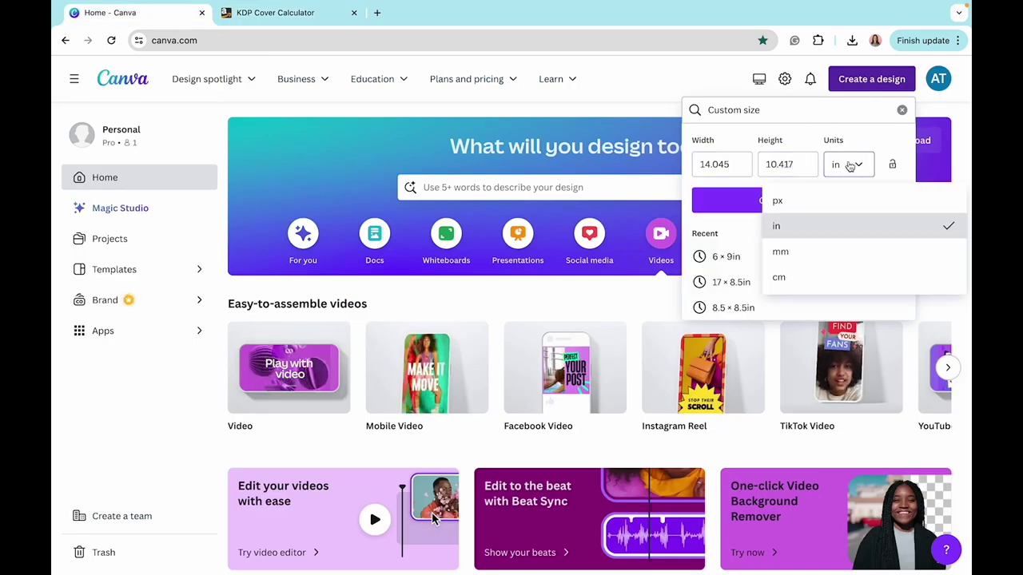
{"action": "left_click", "coordinate": [791, 203]}
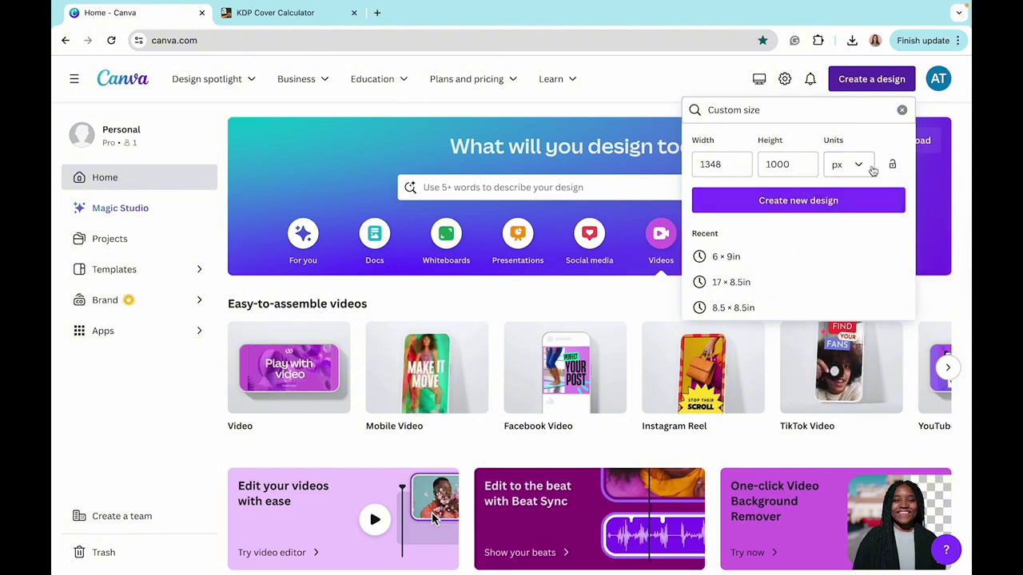
{"action": "left_click", "coordinate": [852, 165]}
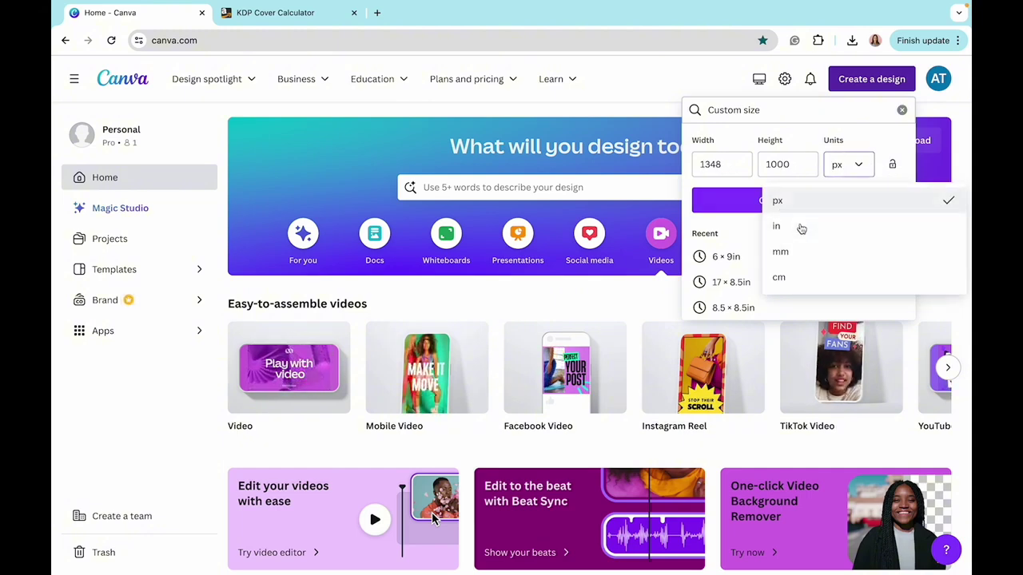
{"action": "left_click", "coordinate": [779, 227]}
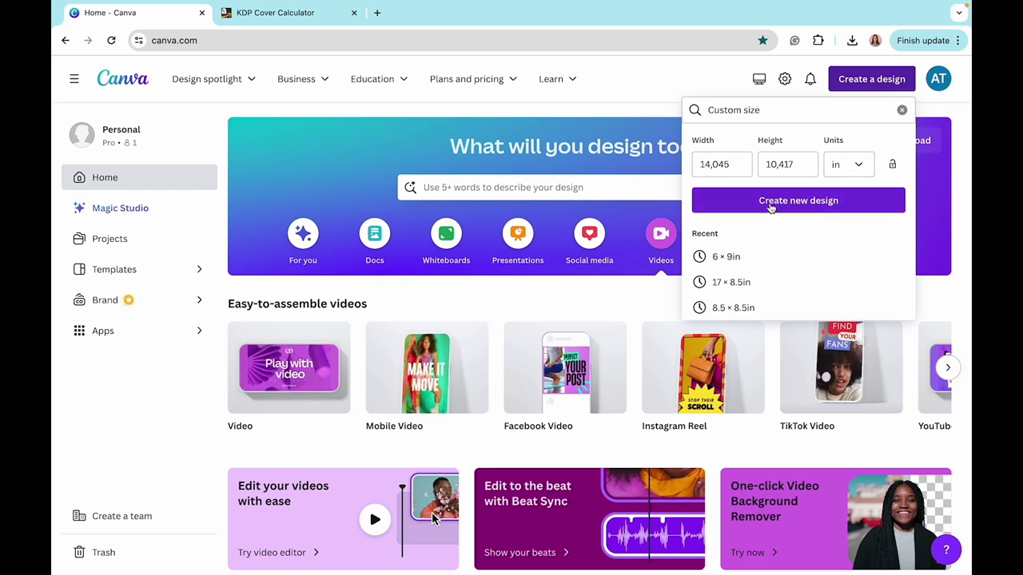
{"action": "left_click", "coordinate": [771, 203]}
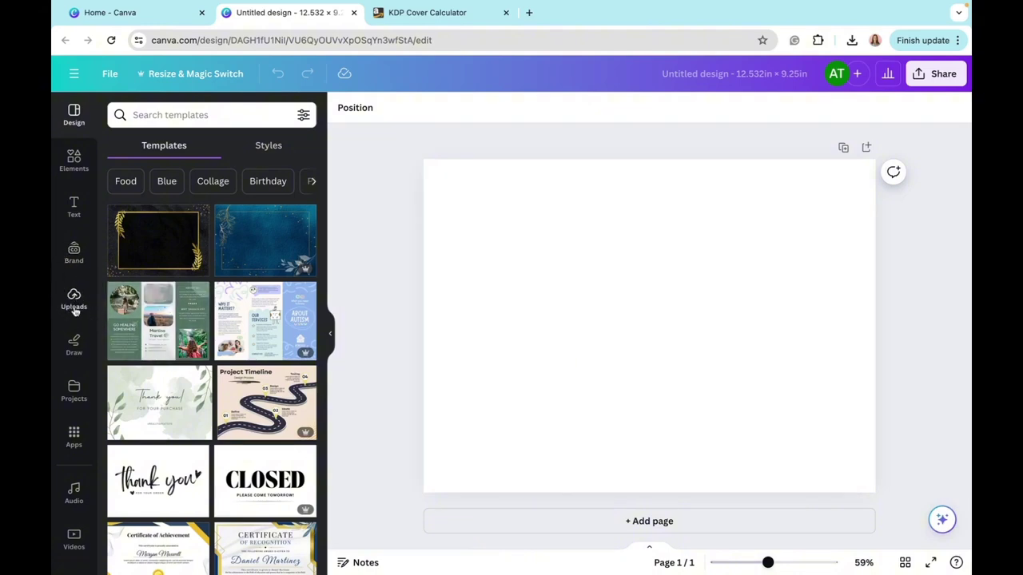
- Upload the KDP cover template PNG, place it on the page and stretch it to fill the page
{"action": "left_click", "coordinate": [76, 298]}
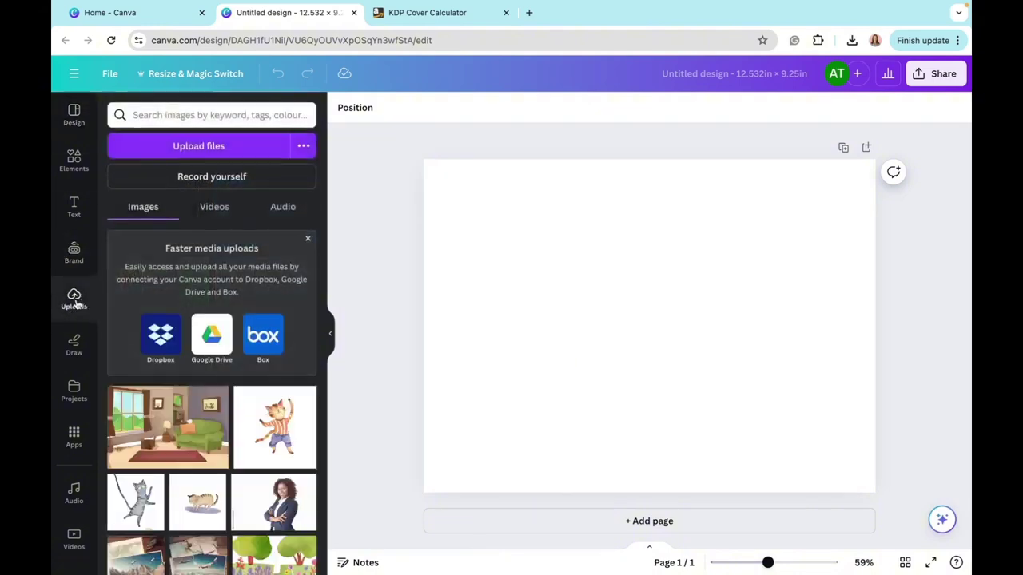
{"action": "left_click", "coordinate": [186, 154]}
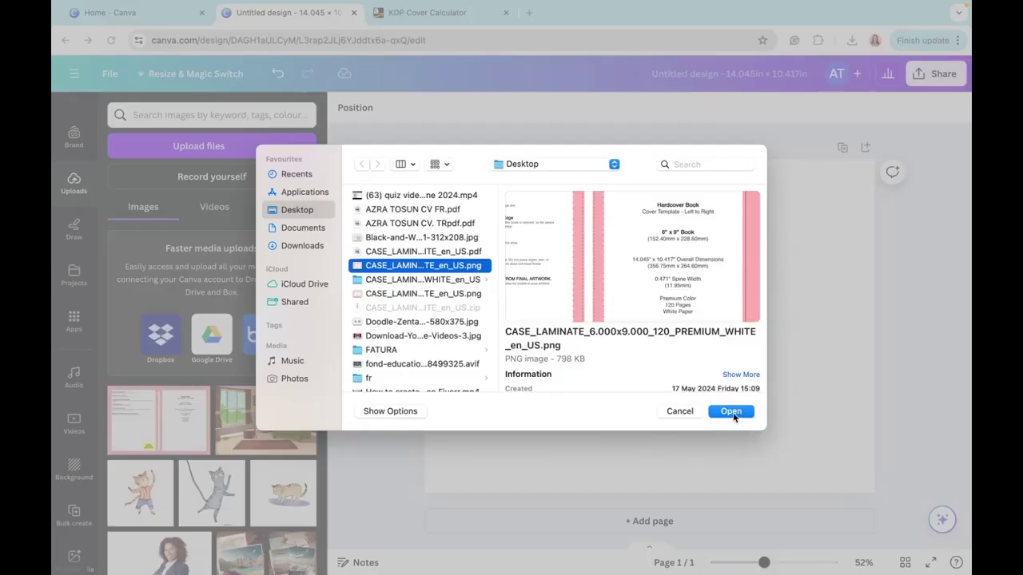
{"action": "left_click", "coordinate": [732, 412]}
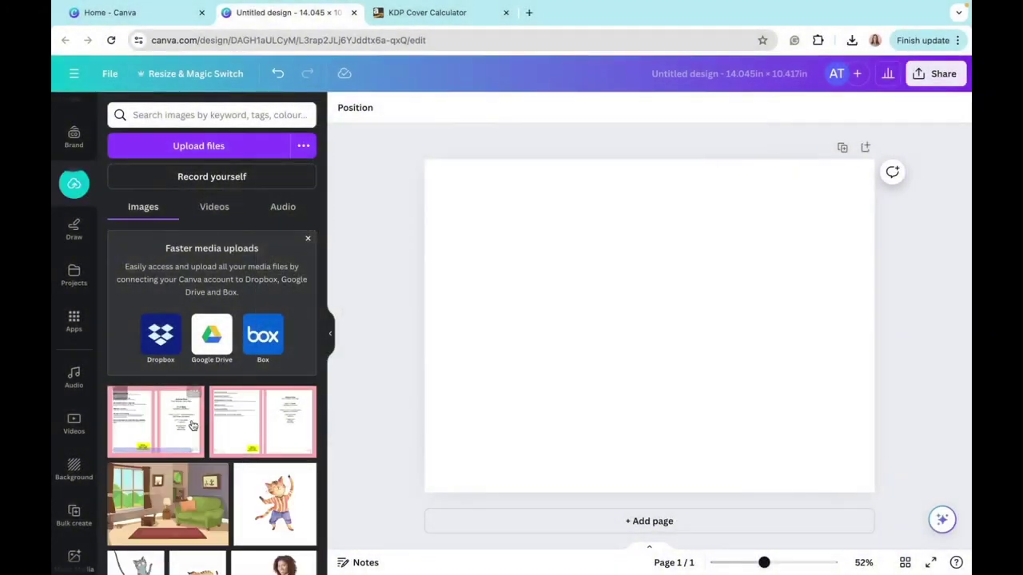
{"action": "left_click", "coordinate": [192, 426]}
{"action": "left_click_drag", "start_coordinate": [593, 336], "coordinate": [539, 292]}
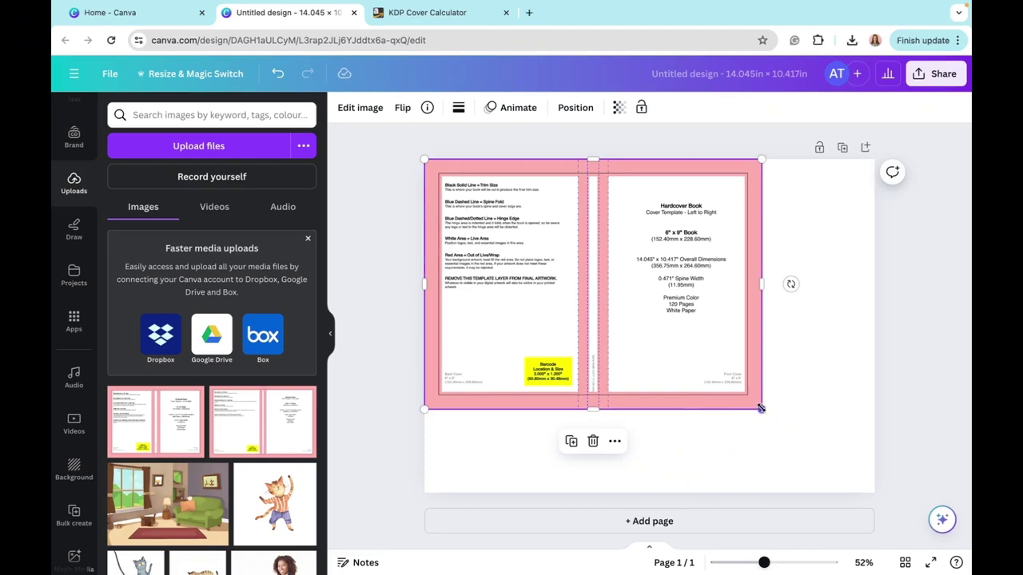
{"action": "left_click_drag", "start_coordinate": [762, 409], "coordinate": [904, 460]}
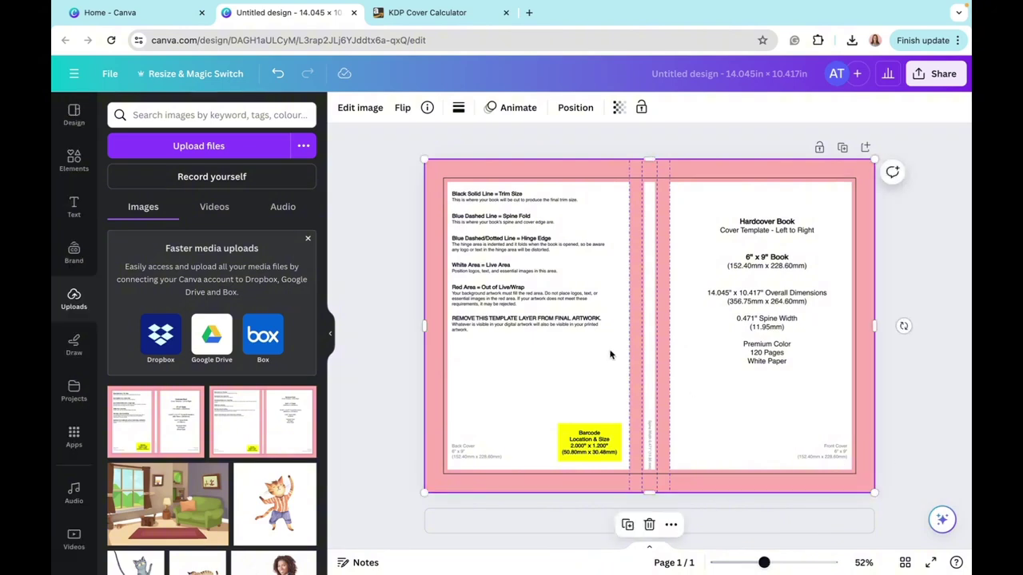
- Lower the cover template image's transparency to 34
{"action": "left_click", "coordinate": [617, 109]}
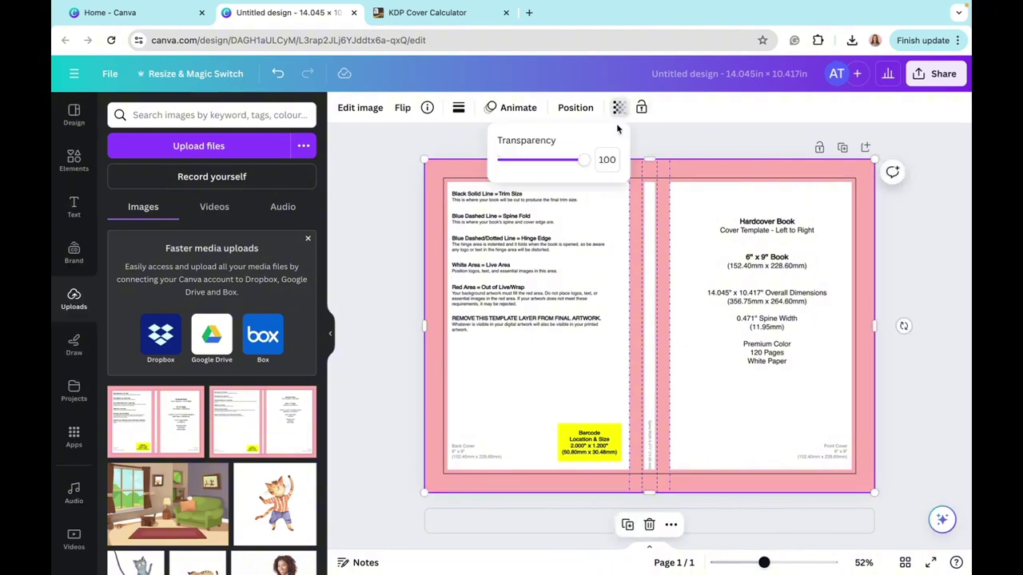
{"action": "left_click_drag", "start_coordinate": [581, 163], "coordinate": [528, 165]}
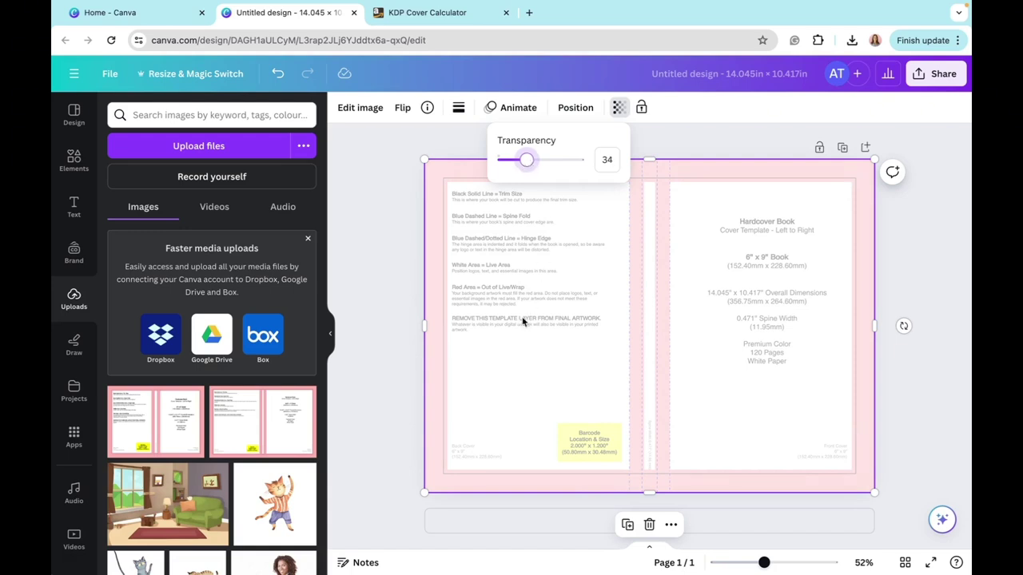
- Close the transparency setting and reselect the cover template image
{"action": "left_click", "coordinate": [516, 380]}
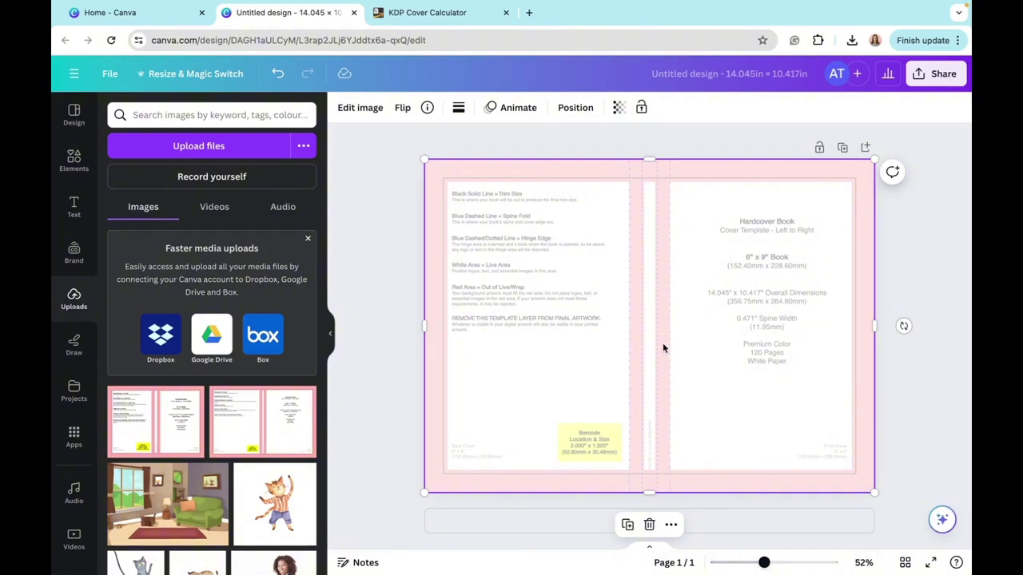
{"action": "left_click", "coordinate": [669, 526]}
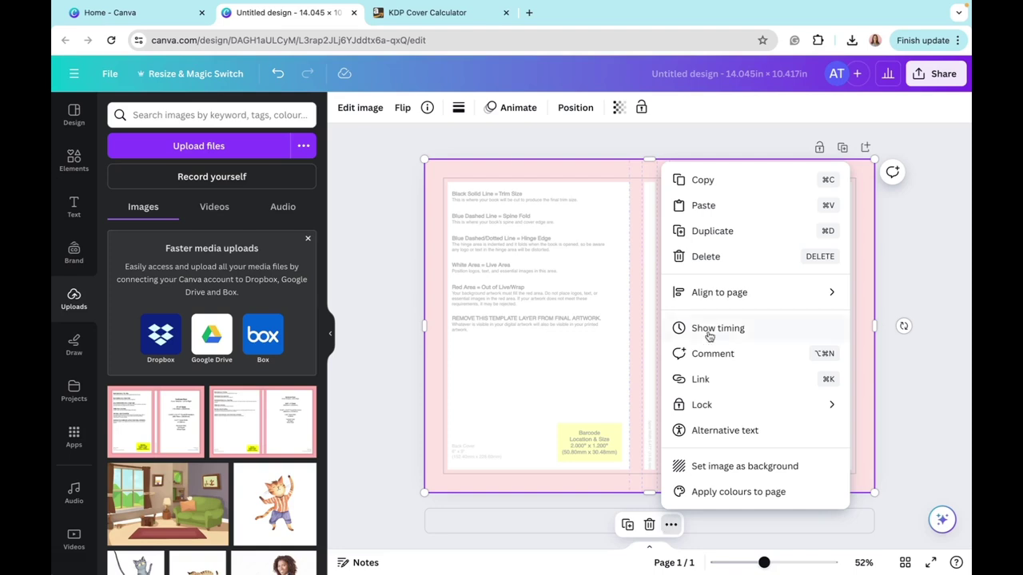
{"action": "mouse_move", "coordinate": [699, 409]}
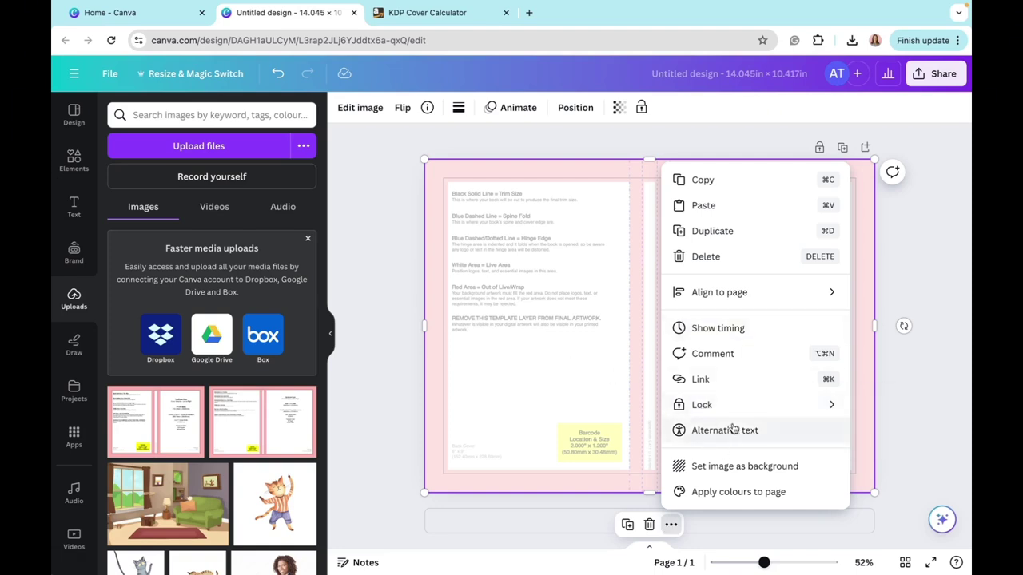
{"action": "left_click", "coordinate": [357, 311]}
{"action": "left_click_drag", "start_coordinate": [592, 320], "coordinate": [836, 372]}
{"action": "right_click", "coordinate": [836, 373]}
{"action": "left_click", "coordinate": [524, 286]}
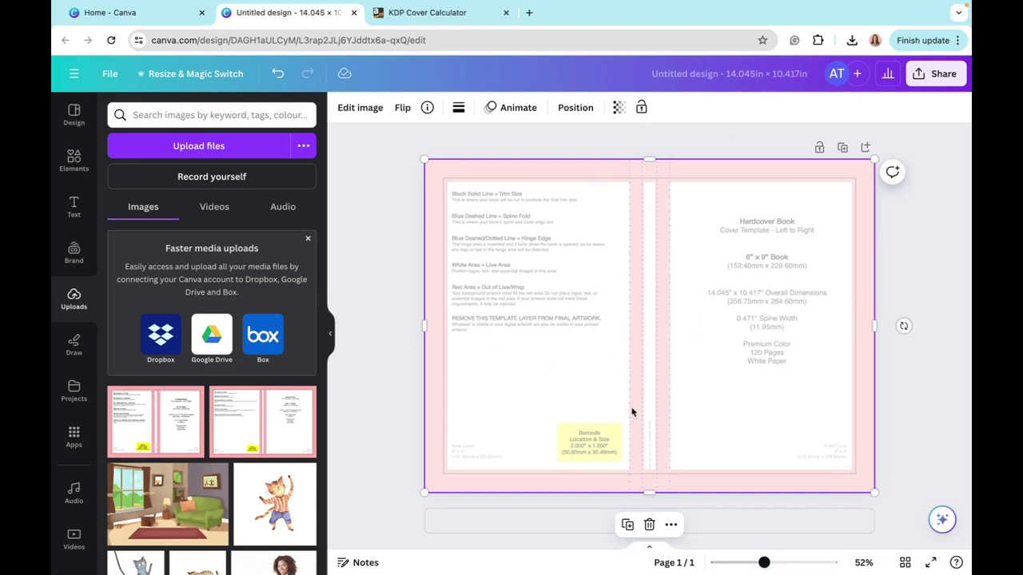
- Lock the template, unlock it to nudge its position, then lock it again
{"action": "left_click", "coordinate": [672, 524]}
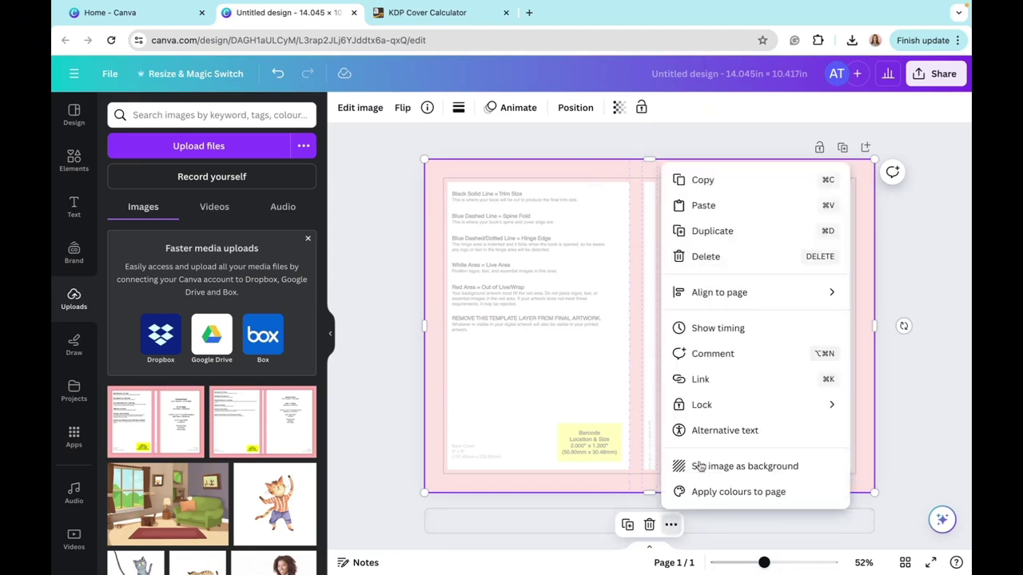
{"action": "mouse_move", "coordinate": [732, 405]}
{"action": "left_click", "coordinate": [791, 409]}
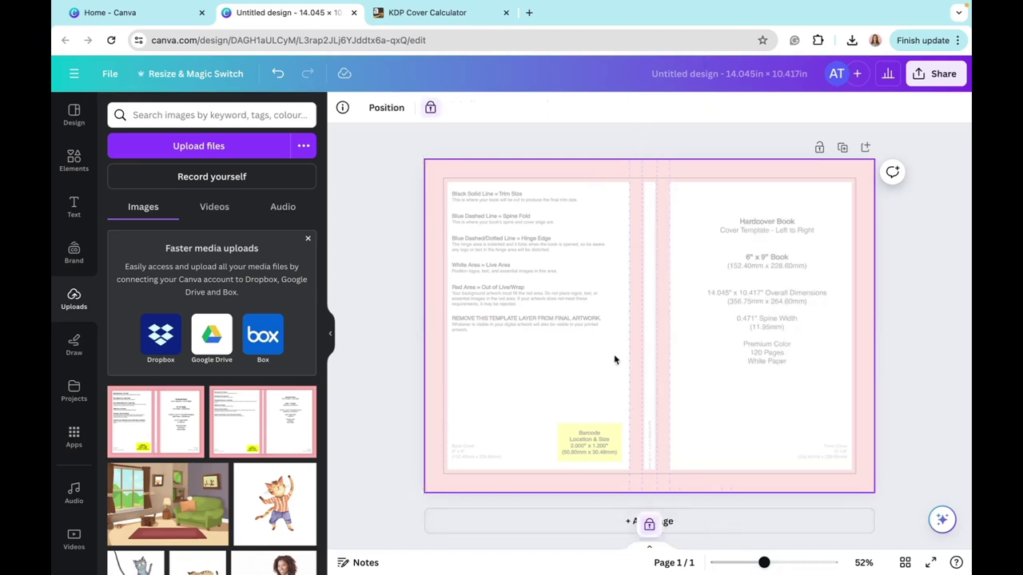
{"action": "right_click", "coordinate": [712, 399]}
{"action": "left_click", "coordinate": [542, 383]}
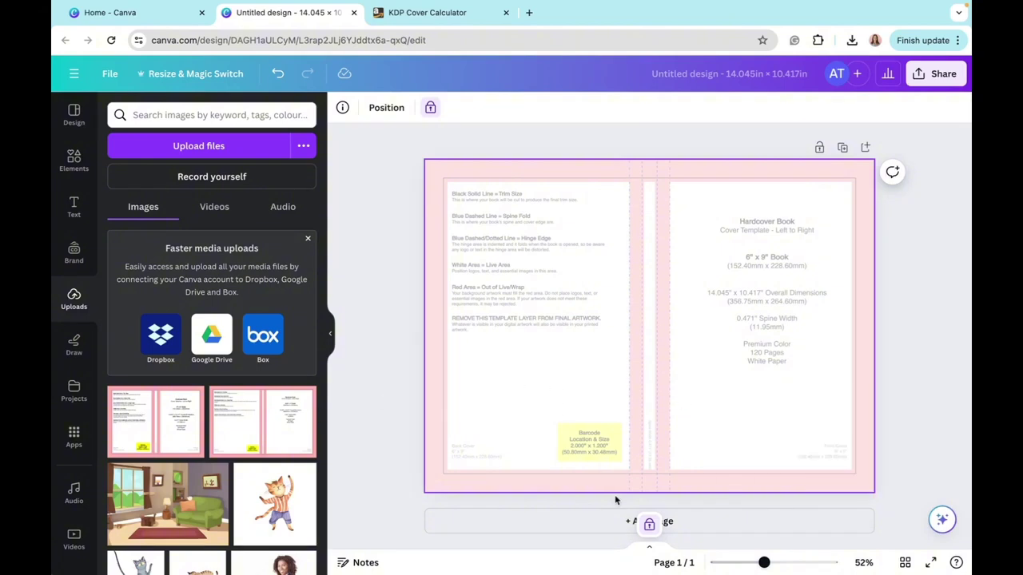
{"action": "left_click", "coordinate": [648, 524]}
{"action": "mouse_move", "coordinate": [684, 412]}
{"action": "left_mouse_down"}
{"action": "mouse_move", "coordinate": [600, 405]}
{"action": "mouse_move", "coordinate": [715, 466]}
{"action": "mouse_move", "coordinate": [688, 450]}
{"action": "mouse_move", "coordinate": [685, 418]}
{"action": "left_mouse_up"}
{"action": "left_click", "coordinate": [670, 524]}
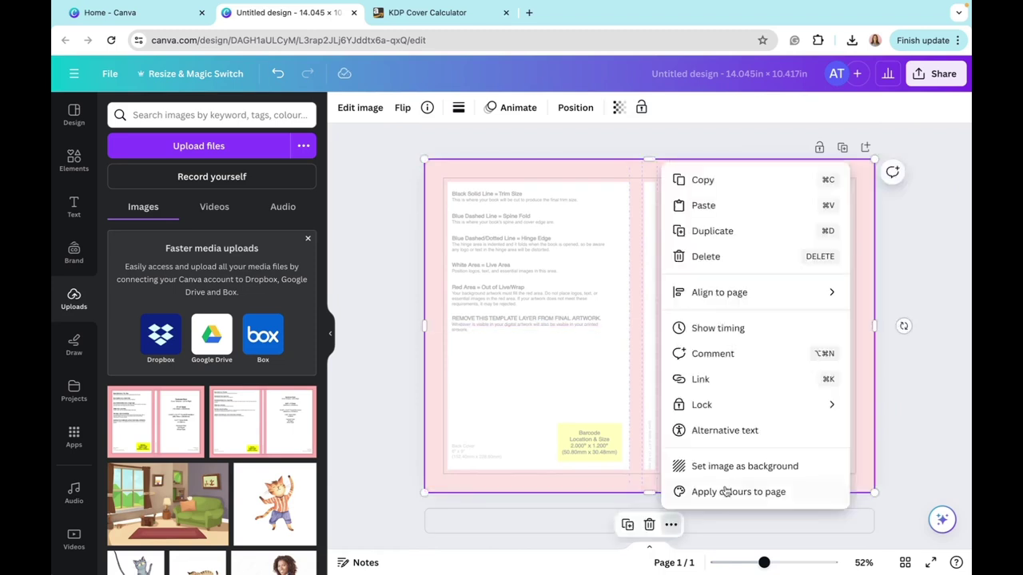
{"action": "mouse_move", "coordinate": [732, 411]}
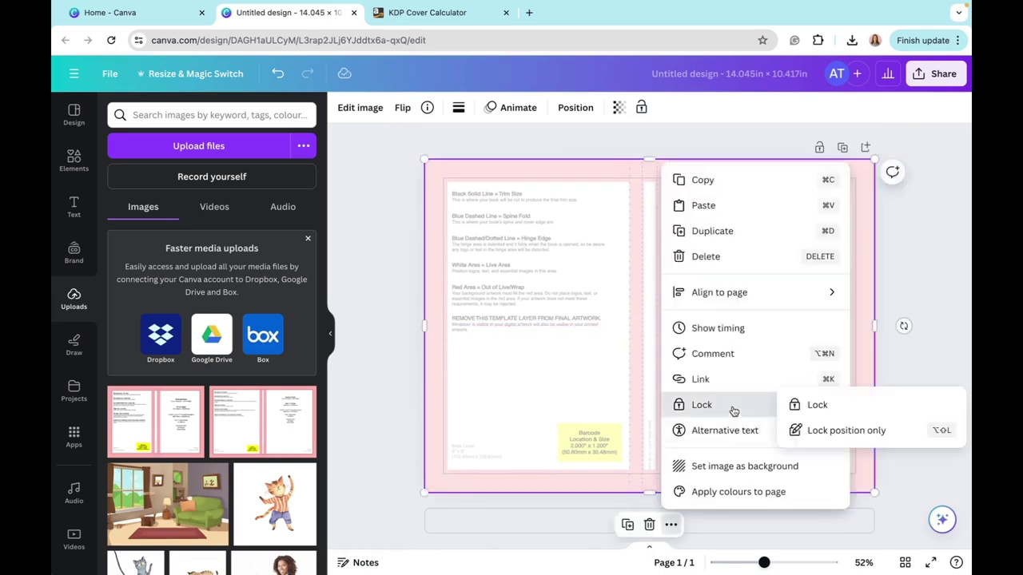
{"action": "left_click", "coordinate": [788, 413]}
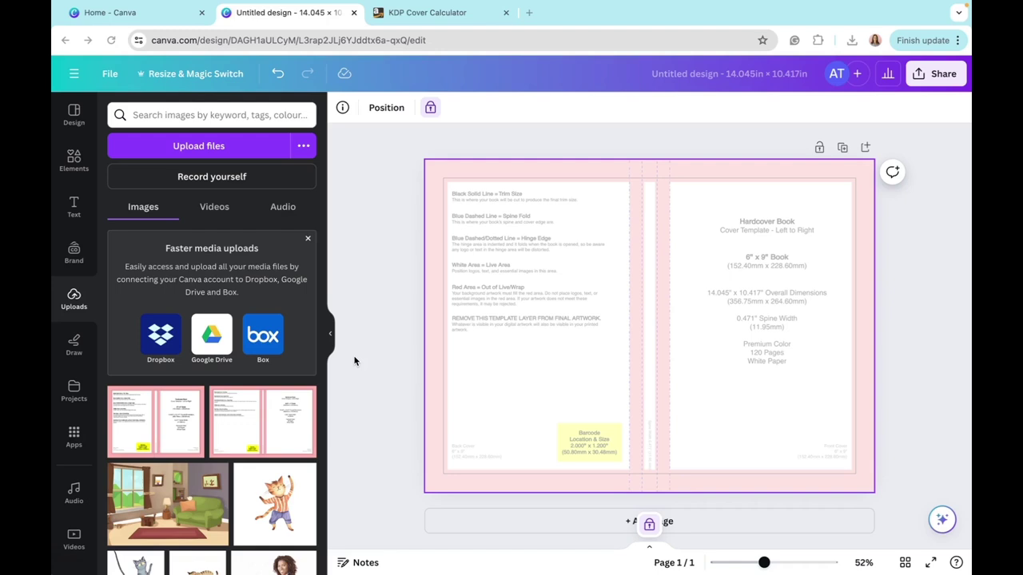
- Search the Elements library for 'flowers' and browse the Photos results
{"action": "left_click", "coordinate": [72, 160]}
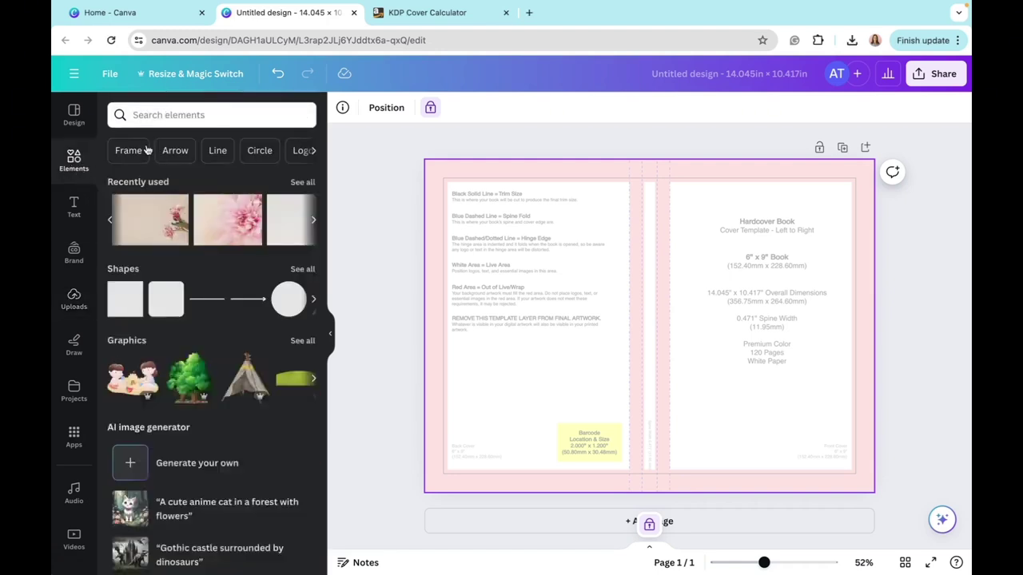
{"action": "left_click", "coordinate": [177, 116]}
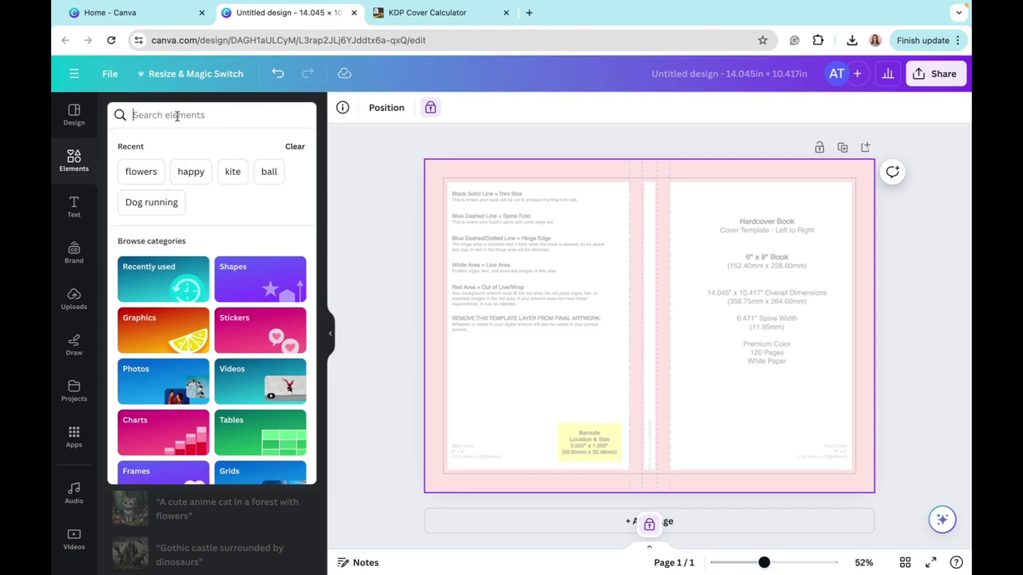
{"action": "type", "text": "f"}
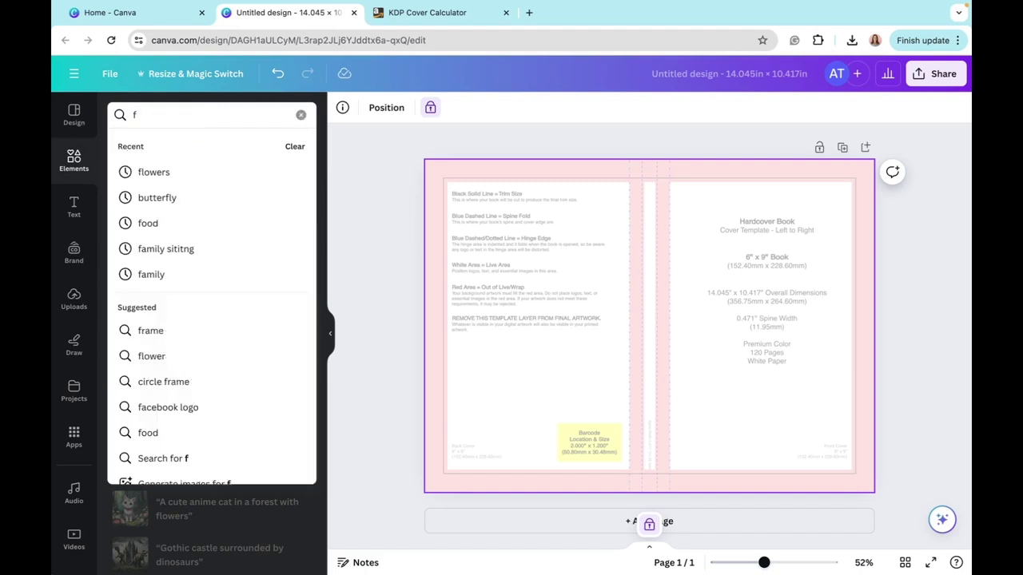
{"action": "type", "text": "lowers"}
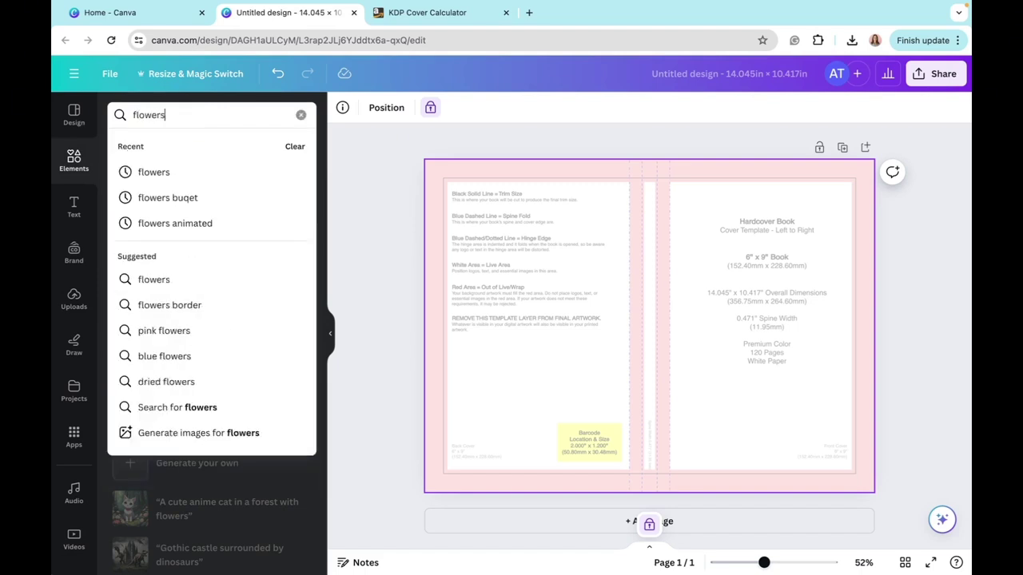
{"action": "key", "text": "Return"}
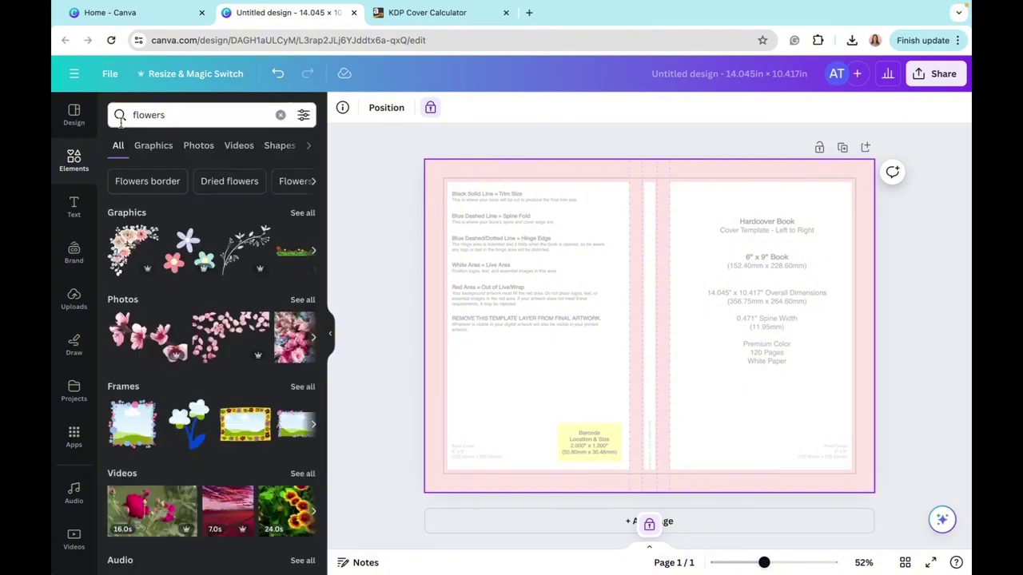
{"action": "left_click", "coordinate": [199, 146]}
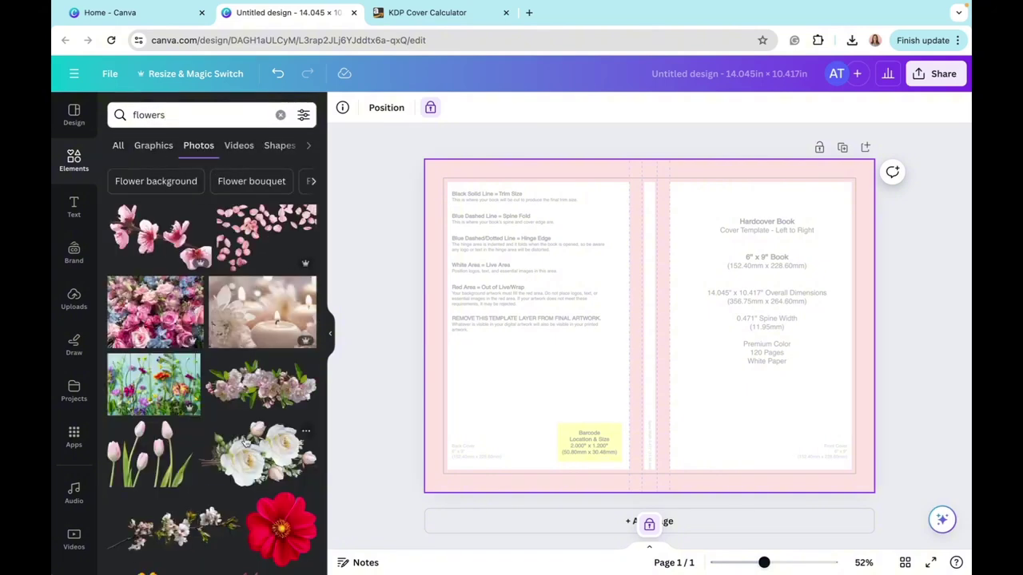
{"action": "scroll", "coordinate": [246, 441], "scroll_direction": "down", "scroll_amount": 5}
{"action": "scroll", "coordinate": [244, 440], "scroll_direction": "down", "scroll_amount": 6}
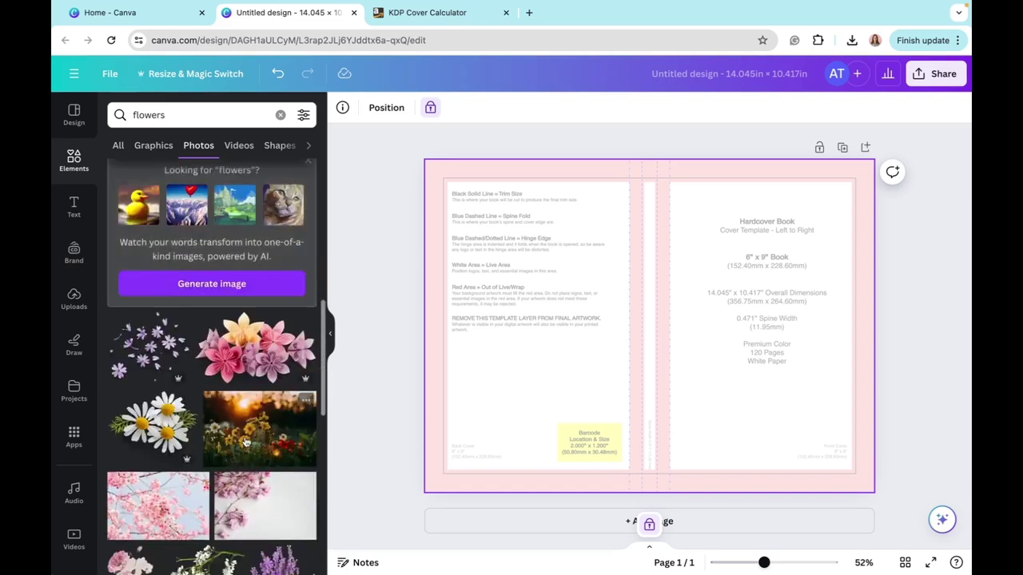
{"action": "scroll", "coordinate": [245, 442], "scroll_direction": "down", "scroll_amount": 3}
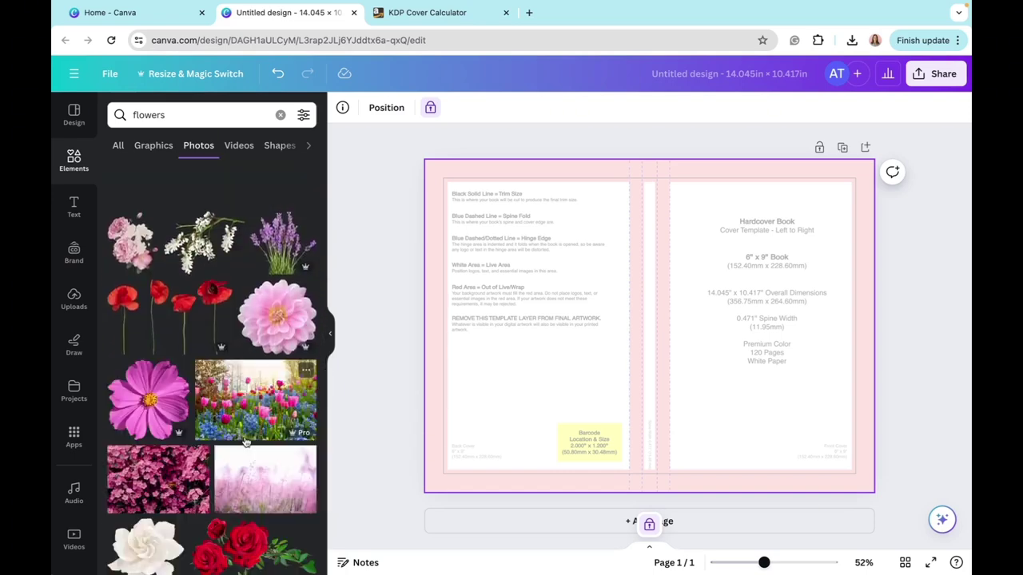
{"action": "scroll", "coordinate": [246, 442], "scroll_direction": "down", "scroll_amount": 6}
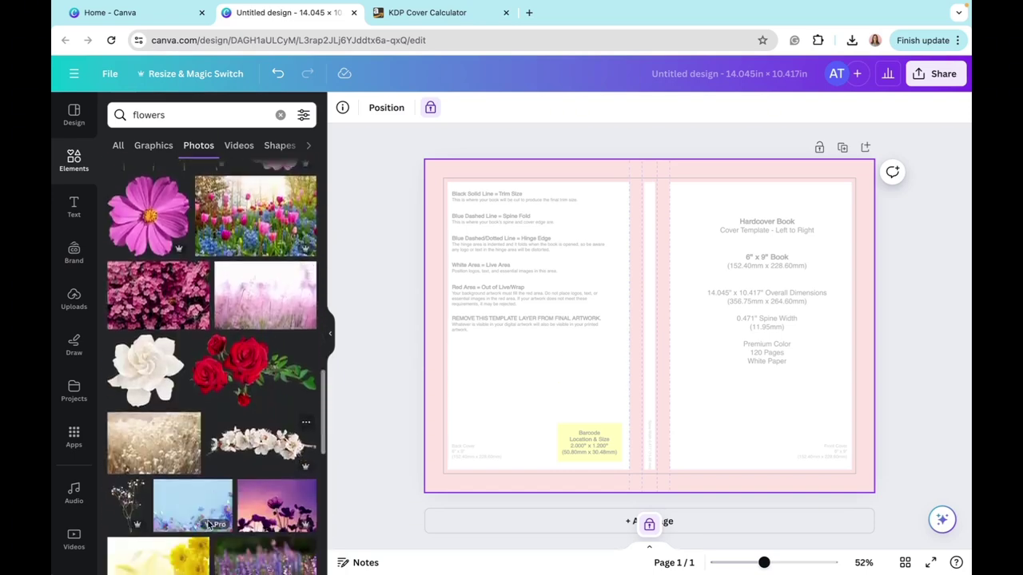
{"action": "scroll", "coordinate": [208, 524], "scroll_direction": "down", "scroll_amount": 5}
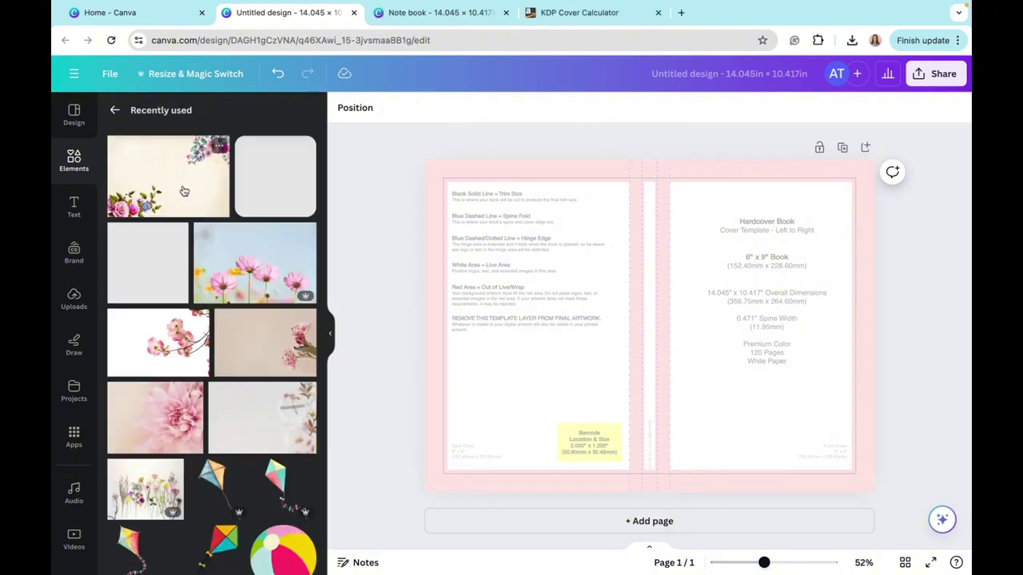
- Add a flower photo and stretch it across the full cover spread
{"action": "left_click", "coordinate": [183, 189]}
{"action": "left_click_drag", "start_coordinate": [644, 411], "coordinate": [699, 358]}
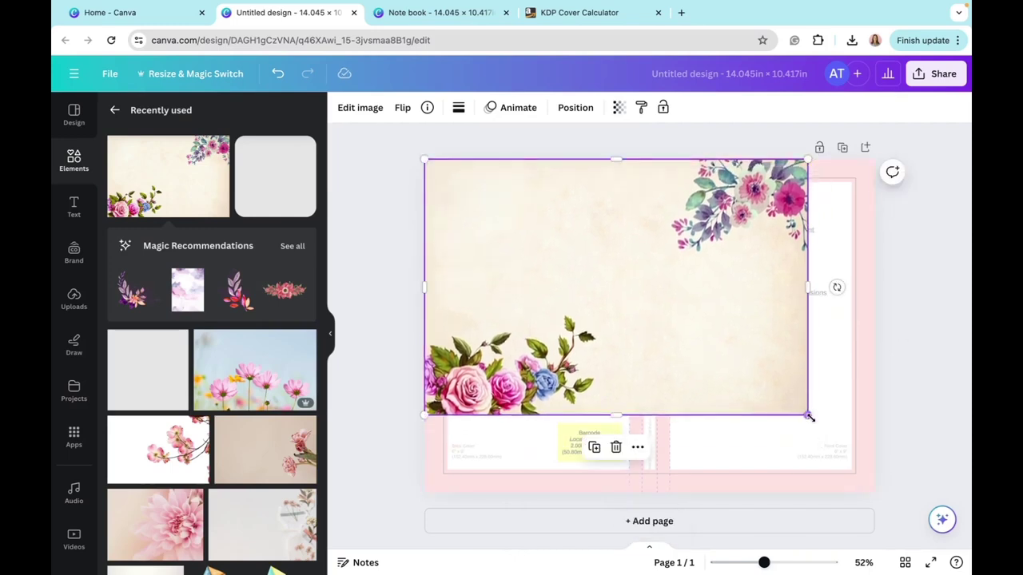
{"action": "left_click_drag", "start_coordinate": [808, 416], "coordinate": [874, 471]}
{"action": "left_click_drag", "start_coordinate": [807, 381], "coordinate": [801, 379]}
{"action": "left_click_drag", "start_coordinate": [867, 466], "coordinate": [911, 493]}
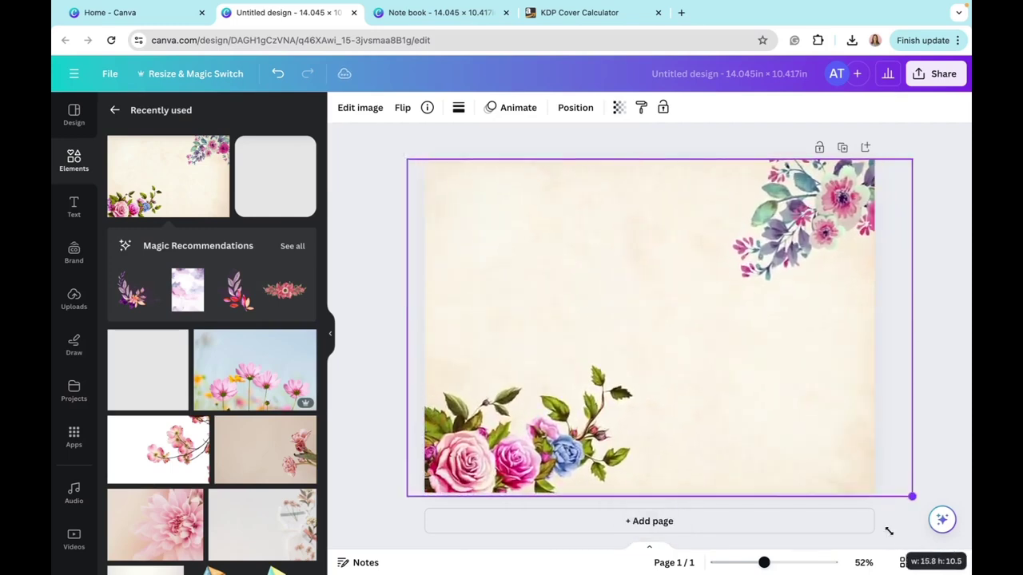
{"action": "left_click_drag", "start_coordinate": [815, 472], "coordinate": [788, 475]}
- Fade the floral image to about 36 transparency, nudge it slightly, and deselect it
{"action": "left_click", "coordinate": [617, 108]}
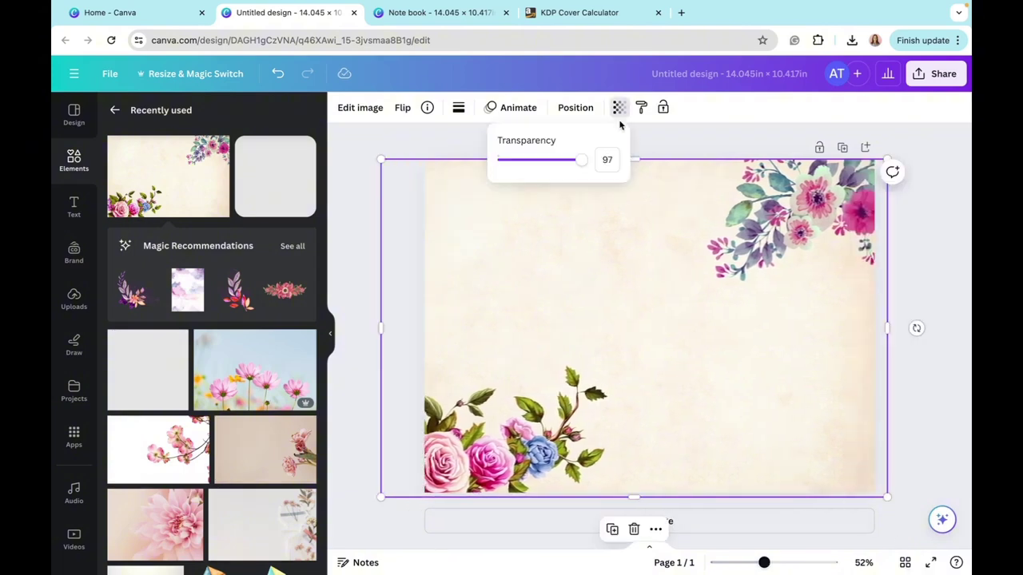
{"action": "left_click_drag", "start_coordinate": [574, 159], "coordinate": [528, 159]}
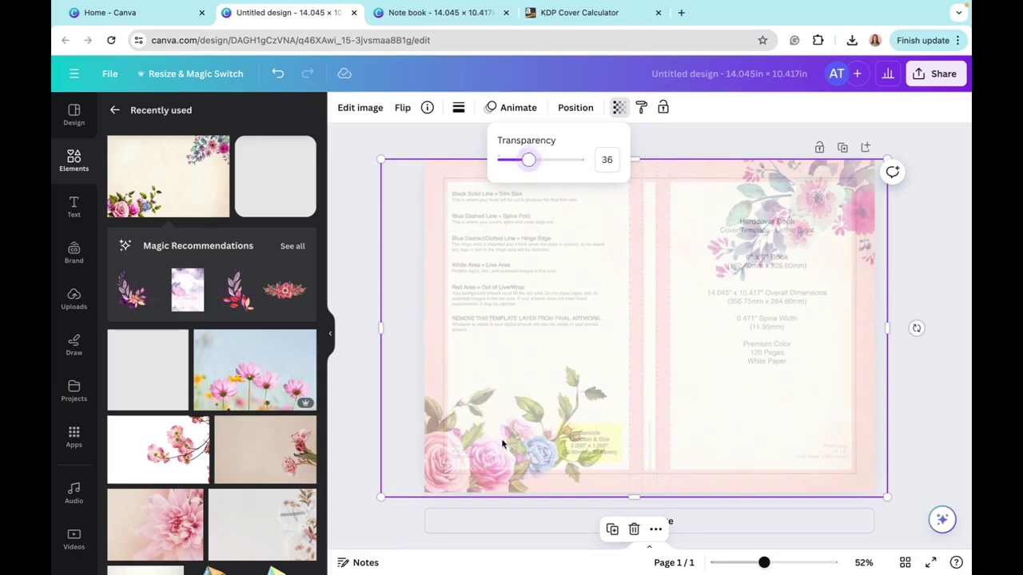
{"action": "mouse_move", "coordinate": [850, 258]}
{"action": "left_mouse_down"}
{"action": "mouse_move", "coordinate": [832, 258]}
{"action": "mouse_move", "coordinate": [908, 265]}
{"action": "mouse_move", "coordinate": [852, 264]}
{"action": "left_mouse_up"}
{"action": "left_click", "coordinate": [955, 269]}
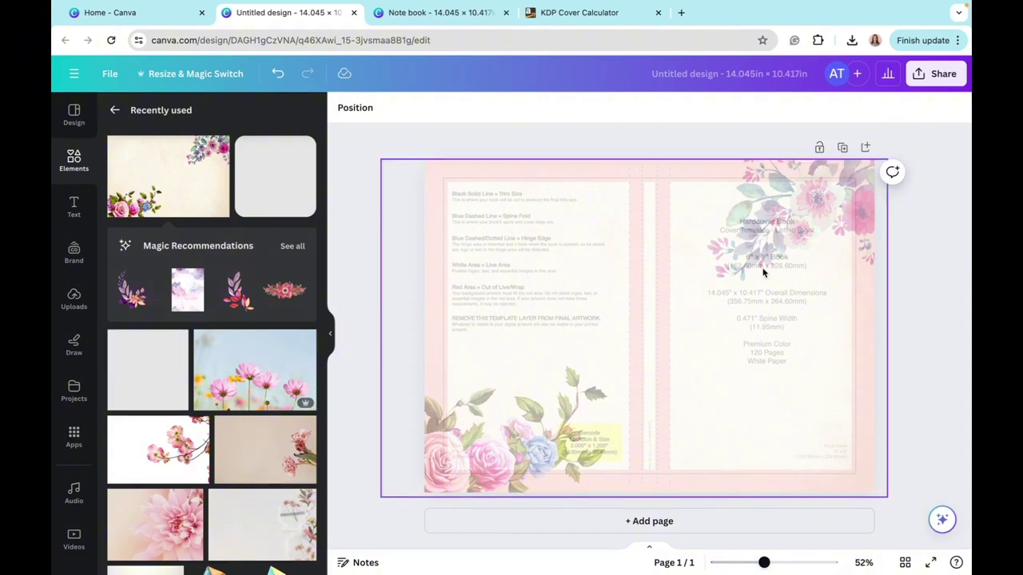
- Drop the floral image's transparency to 0 so the roses disappear
{"action": "left_click", "coordinate": [804, 209]}
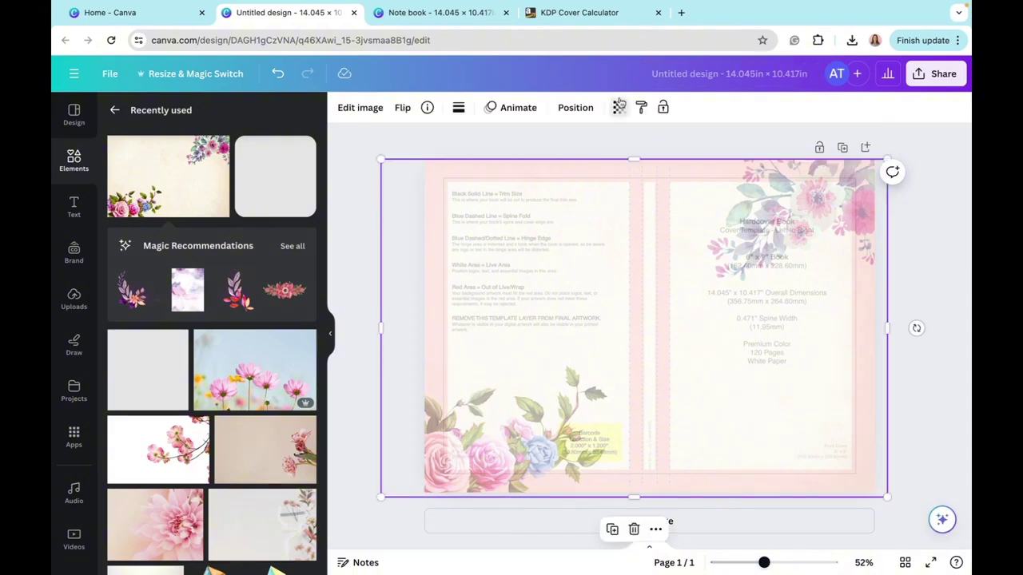
{"action": "left_click", "coordinate": [618, 107]}
{"action": "left_click_drag", "start_coordinate": [530, 160], "coordinate": [494, 162]}
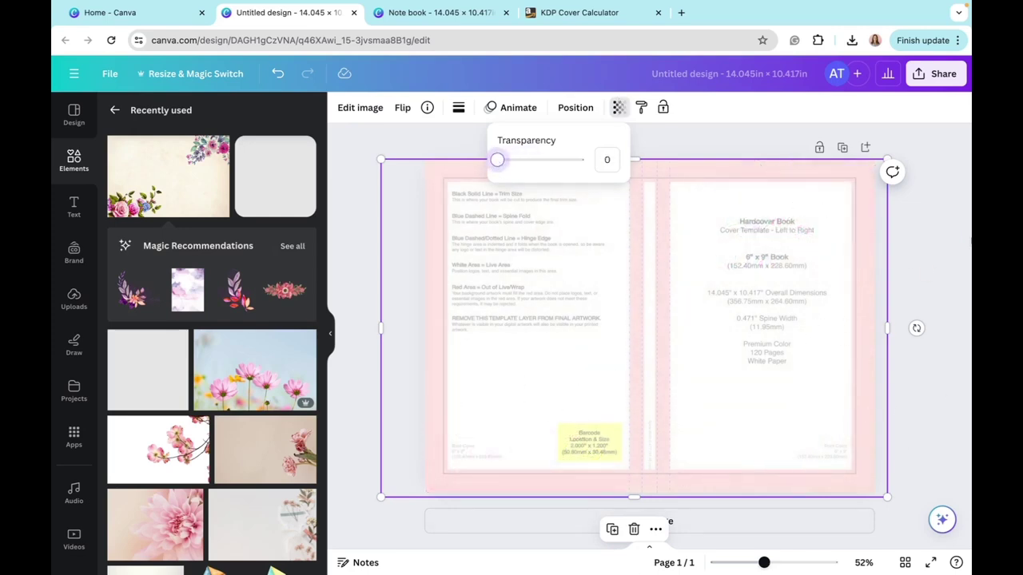
- Search Elements for 'square', add the square and stretch it into a tall narrow rectangle
{"action": "left_click", "coordinate": [222, 145]}
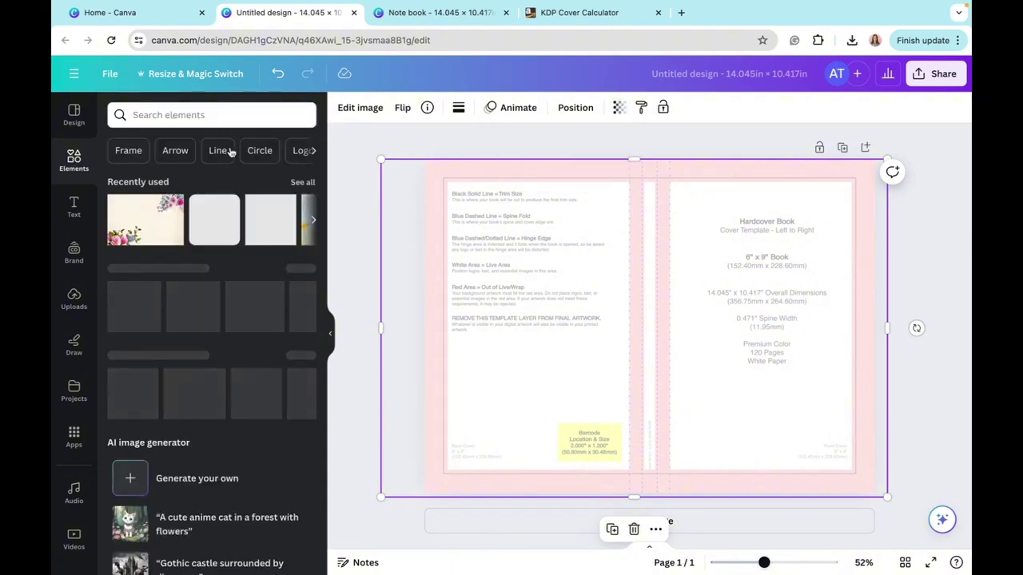
{"action": "left_click", "coordinate": [151, 114]}
{"action": "type", "text": "square"}
{"action": "key", "text": "Return"}
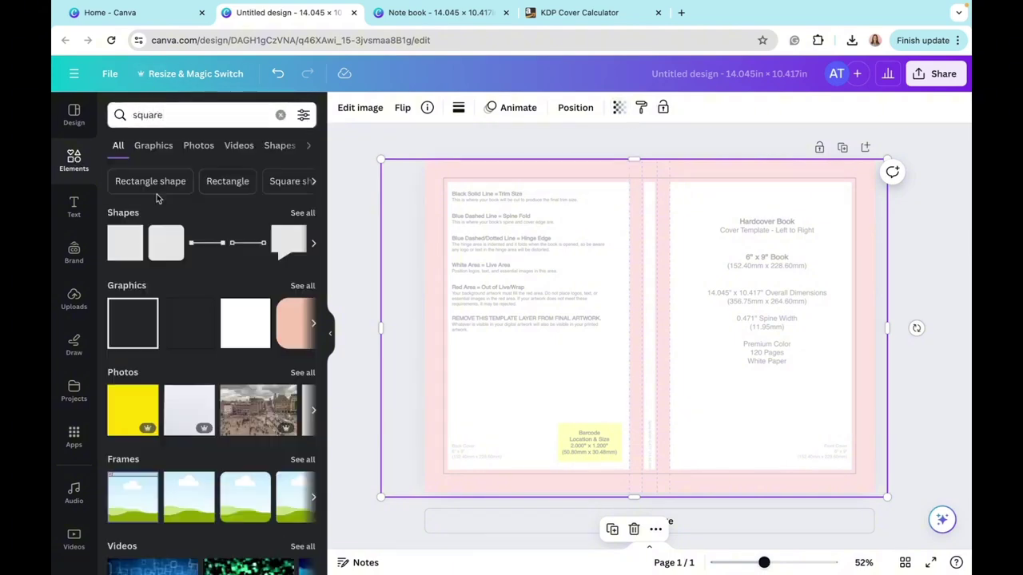
{"action": "left_click", "coordinate": [126, 244]}
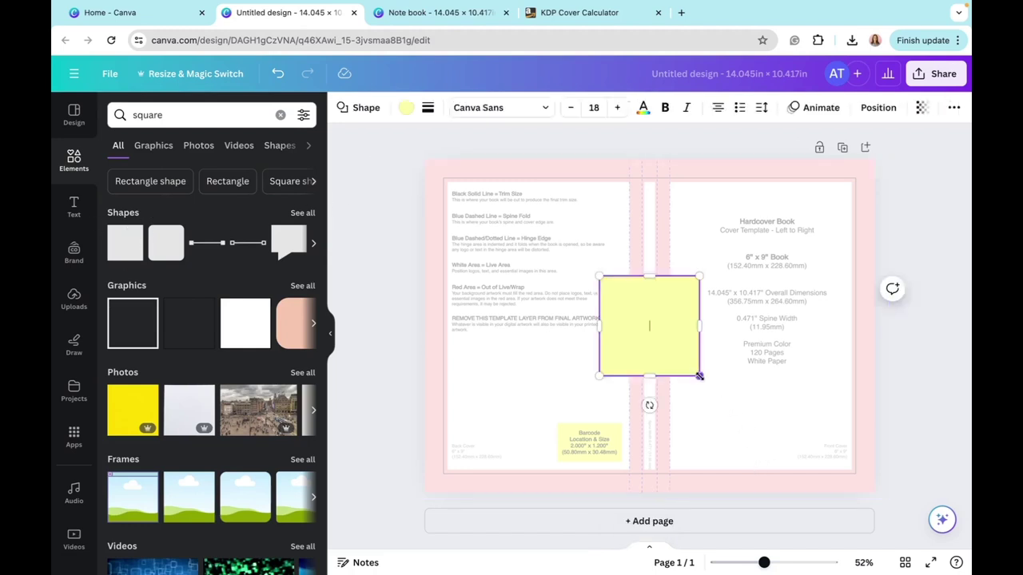
{"action": "left_click_drag", "start_coordinate": [698, 375], "coordinate": [431, 492]}
- Position the yellow strip along the cover's left bleed edge and narrow it to fit
{"action": "left_click", "coordinate": [510, 251]}
{"action": "scroll", "coordinate": [432, 493], "scroll_direction": "up", "scroll_amount": 5}
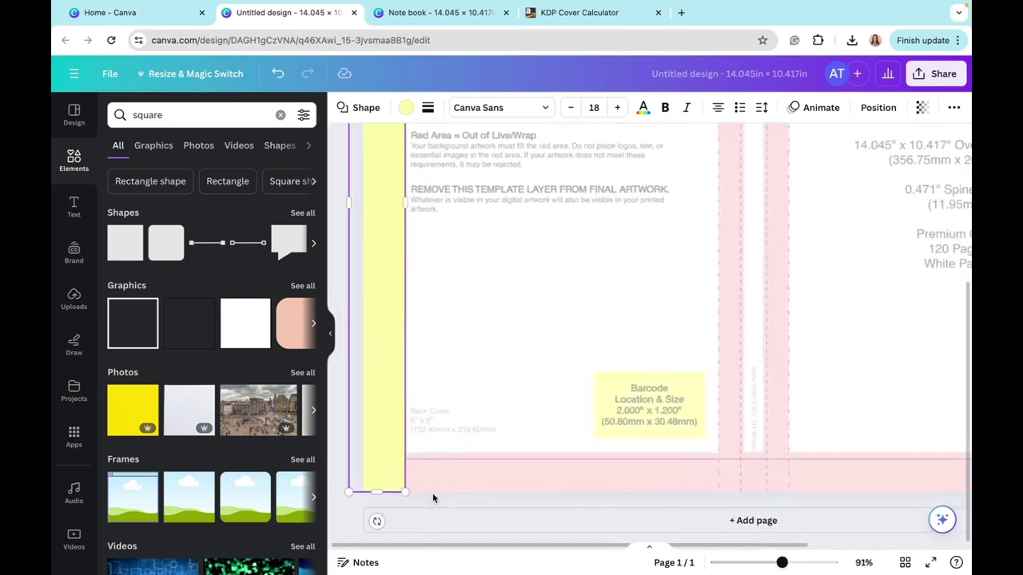
{"action": "scroll", "coordinate": [432, 493], "scroll_direction": "up", "scroll_amount": 4}
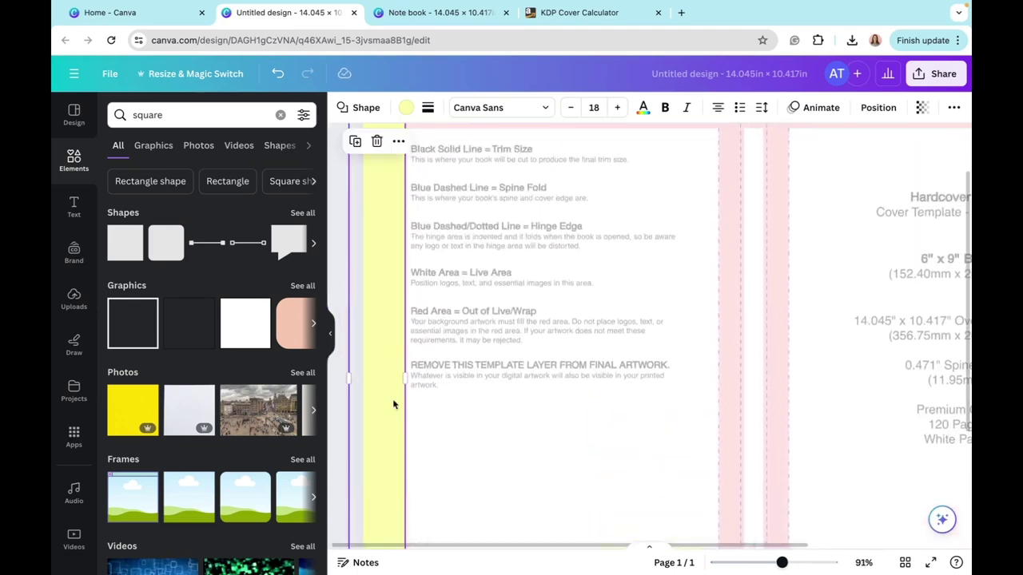
{"action": "left_click_drag", "start_coordinate": [403, 385], "coordinate": [403, 391]}
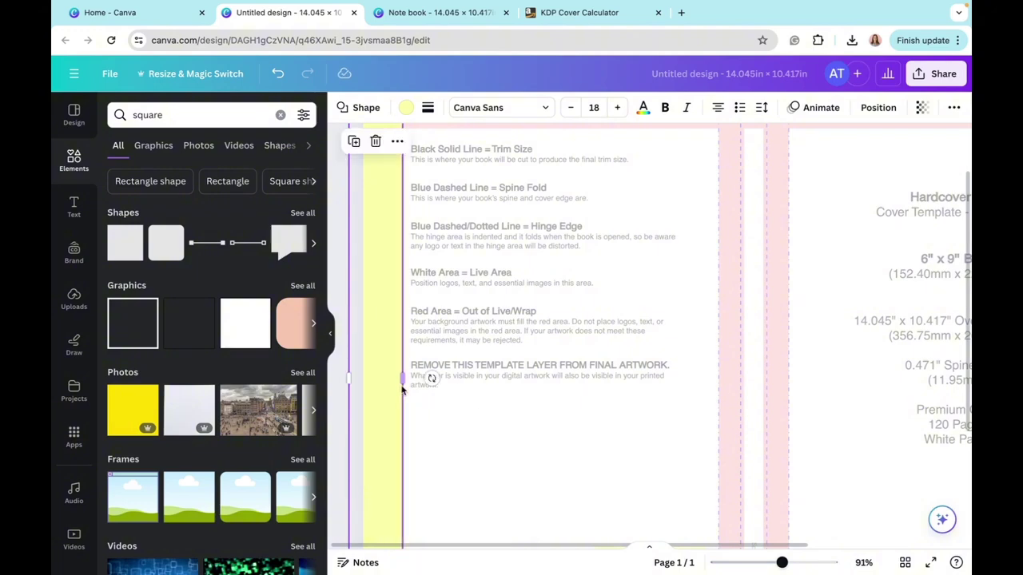
{"action": "left_click", "coordinate": [444, 420]}
{"action": "scroll", "coordinate": [444, 419], "scroll_direction": "up", "scroll_amount": 3, "text": "ctrl"}
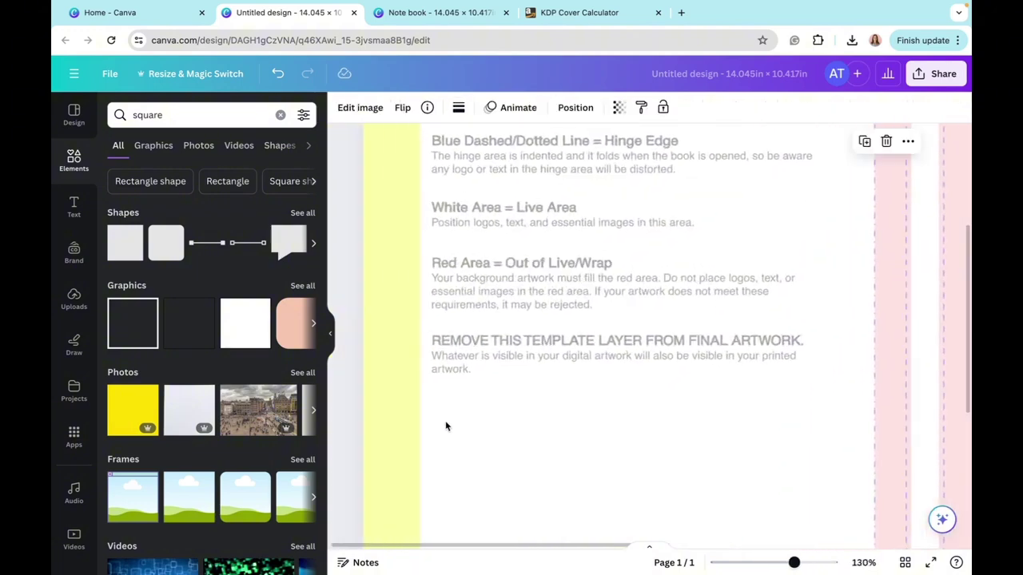
{"action": "left_click", "coordinate": [411, 421]}
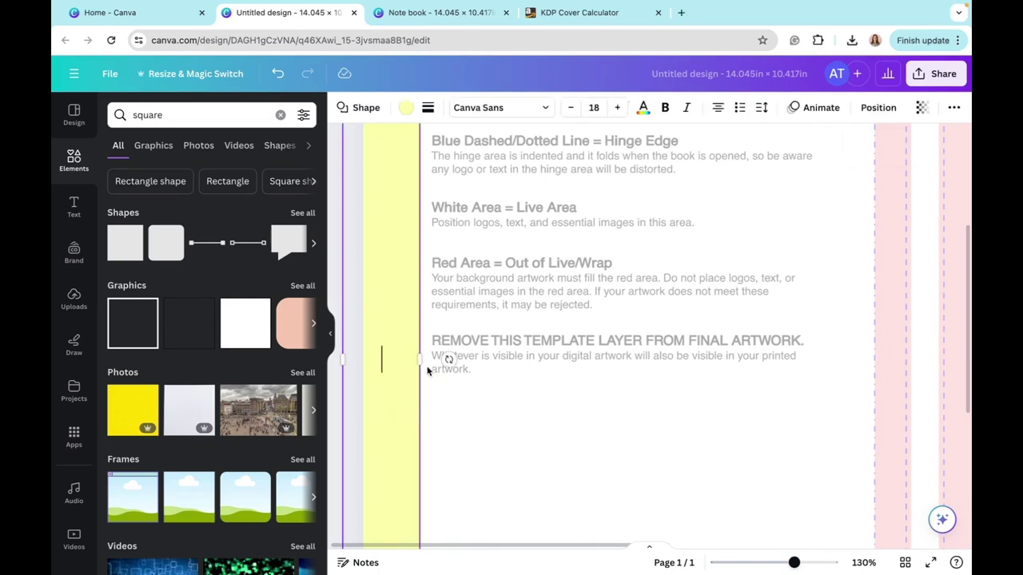
{"action": "left_click", "coordinate": [468, 402]}
{"action": "scroll", "coordinate": [466, 402], "scroll_direction": "down", "scroll_amount": 5, "text": "ctrl"}
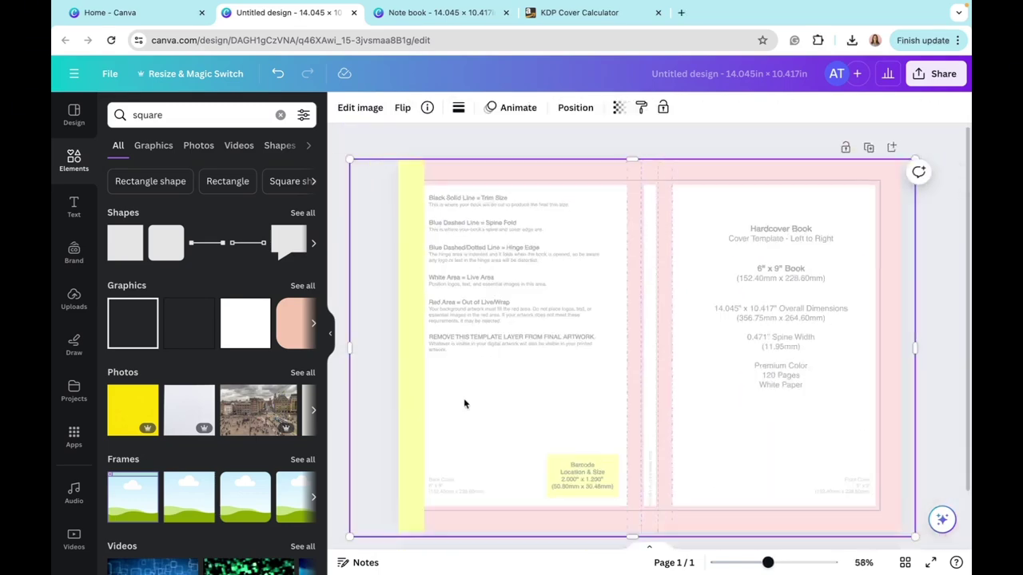
- Duplicate the strip for the right edge and rotate a copy along the top margin
{"action": "left_click", "coordinate": [425, 314]}
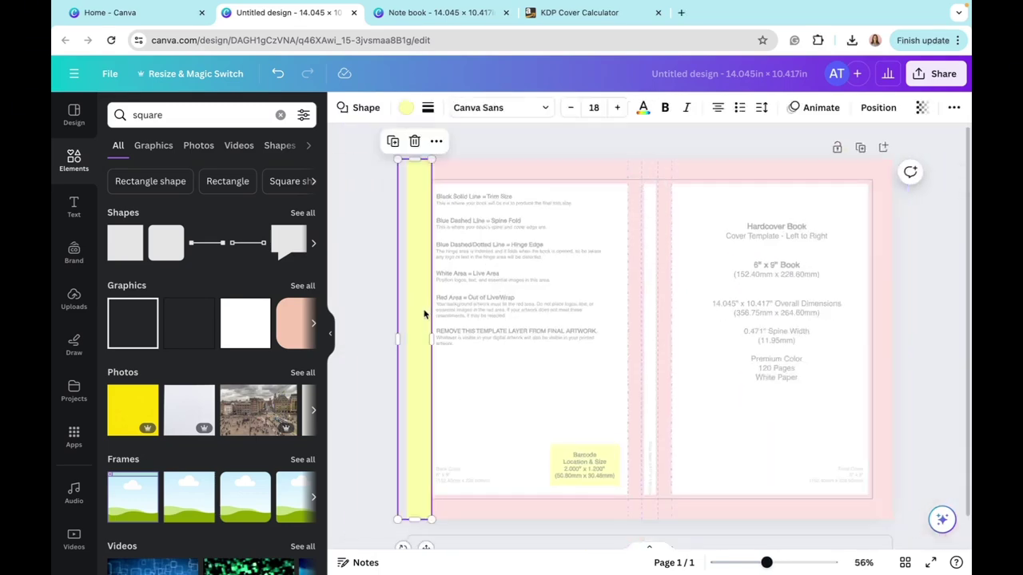
{"action": "left_click", "coordinate": [393, 141]}
{"action": "left_click_drag", "start_coordinate": [432, 256], "coordinate": [885, 246]}
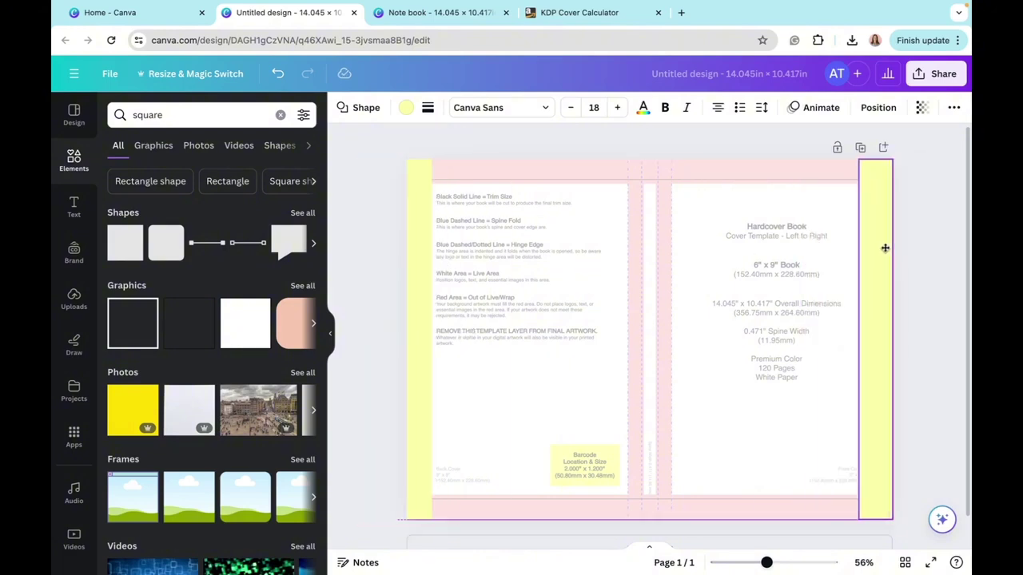
{"action": "scroll", "coordinate": [598, 240], "scroll_direction": "down", "scroll_amount": 1}
{"action": "left_click", "coordinate": [447, 414]}
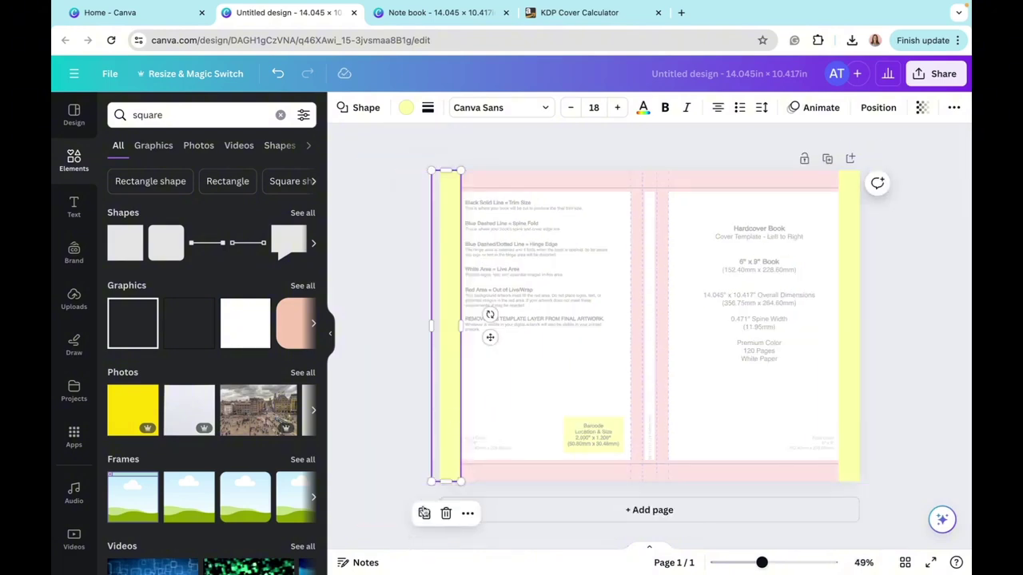
{"action": "left_click_drag", "start_coordinate": [444, 356], "coordinate": [480, 330]}
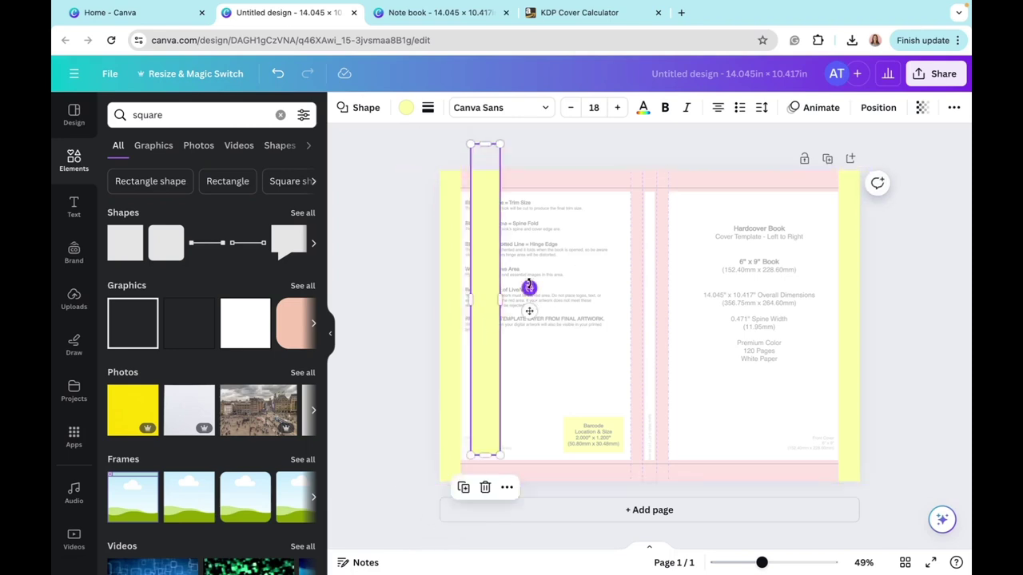
{"action": "left_click_drag", "start_coordinate": [529, 289], "coordinate": [470, 261]}
{"action": "left_click_drag", "start_coordinate": [559, 304], "coordinate": [489, 476]}
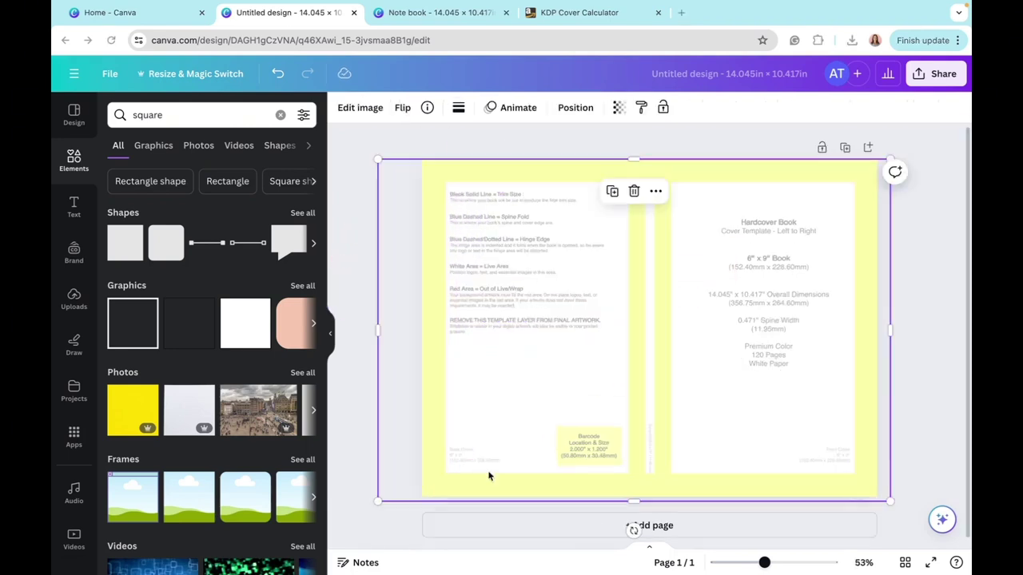
- Box-select every yellow strip and change their fill to the pink photo colour
{"action": "left_click", "coordinate": [947, 311]}
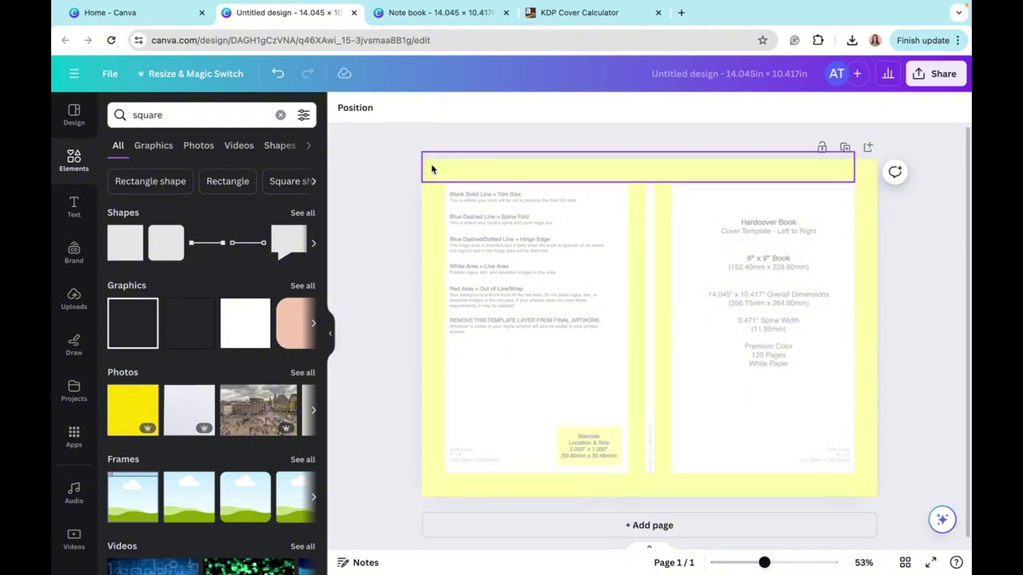
{"action": "left_click_drag", "start_coordinate": [395, 170], "coordinate": [849, 506]}
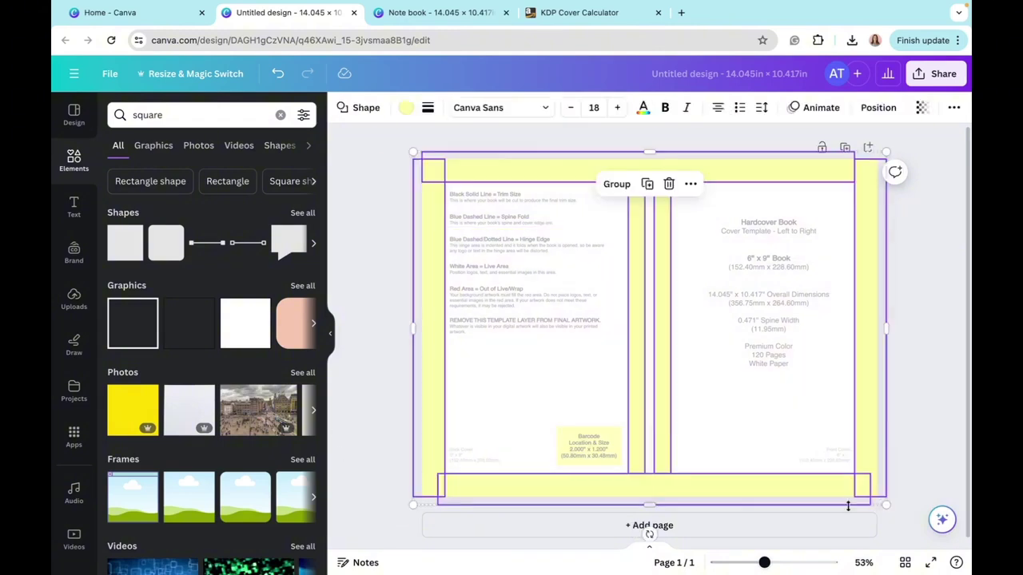
{"action": "left_click", "coordinate": [407, 109]}
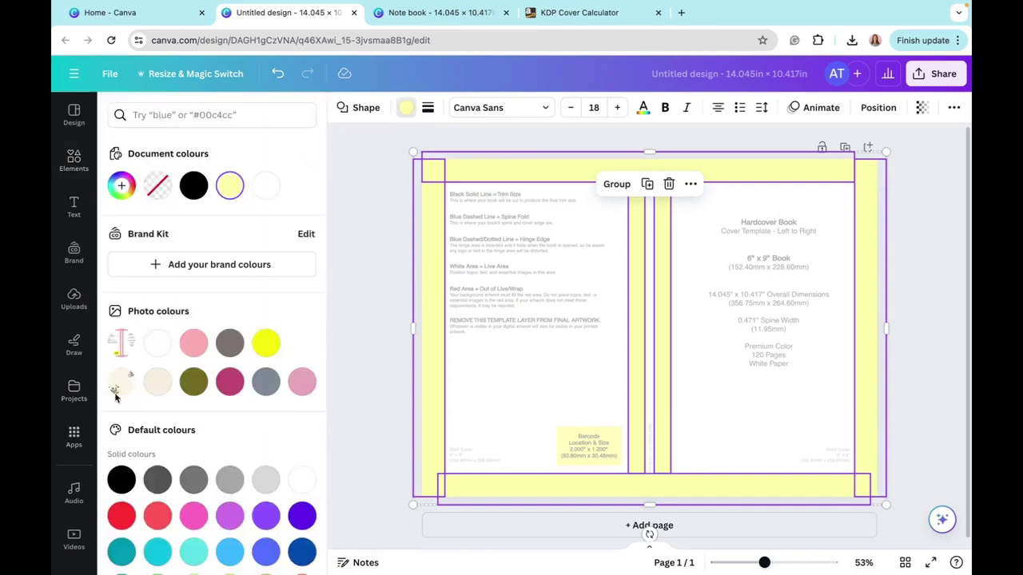
{"action": "left_click", "coordinate": [302, 381]}
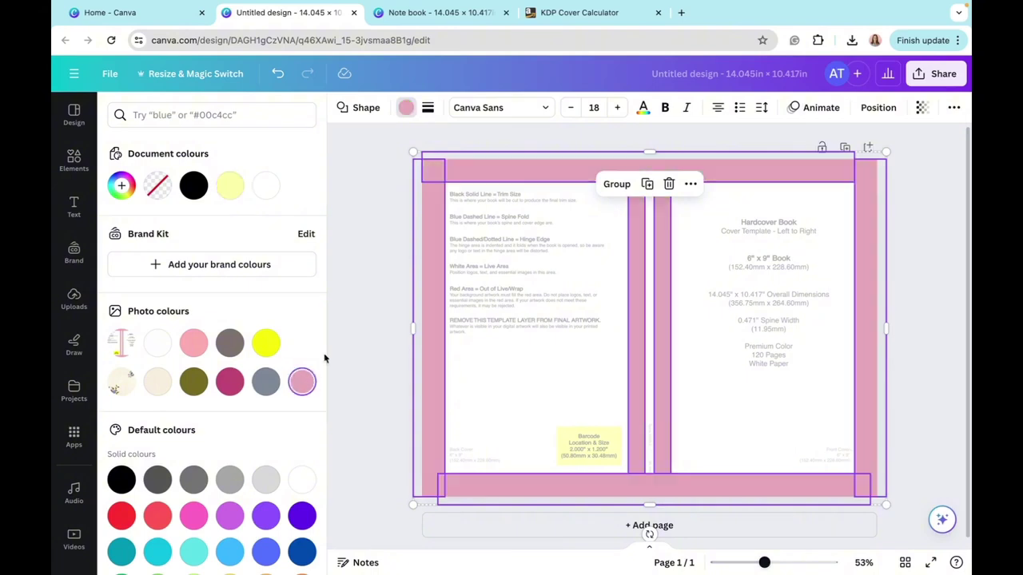
{"action": "key", "text": "Escape"}
{"action": "left_click", "coordinate": [386, 359]}
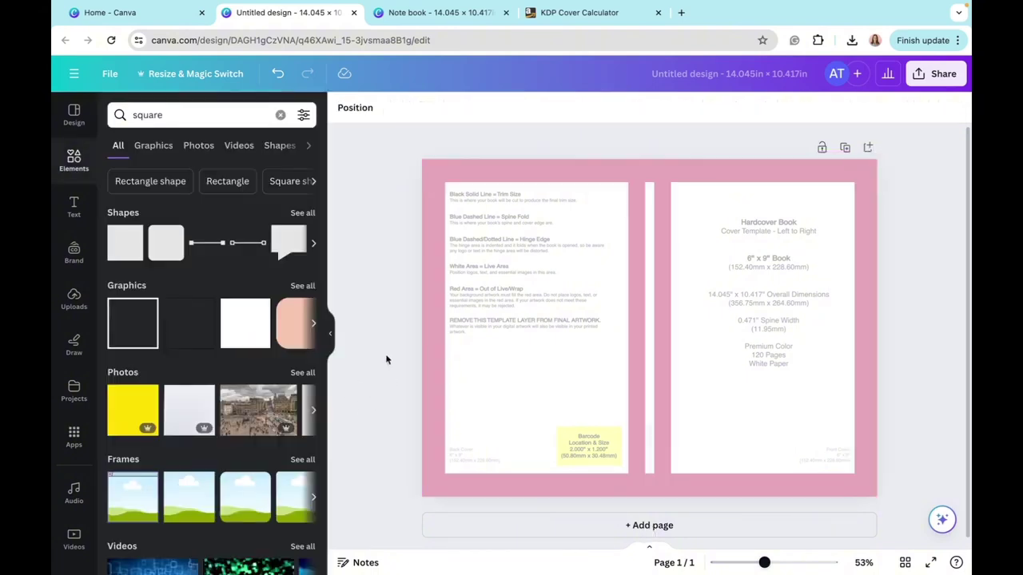
- Raise the floral image's transparency slider to 100, then start cropping it
{"action": "left_click", "coordinate": [491, 334]}
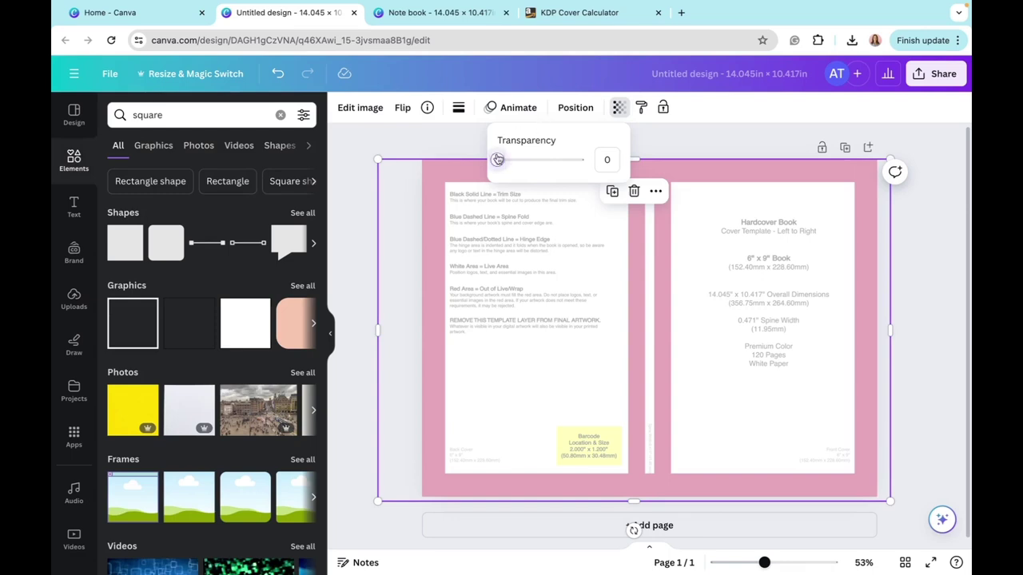
{"action": "left_click_drag", "start_coordinate": [497, 159], "coordinate": [602, 163]}
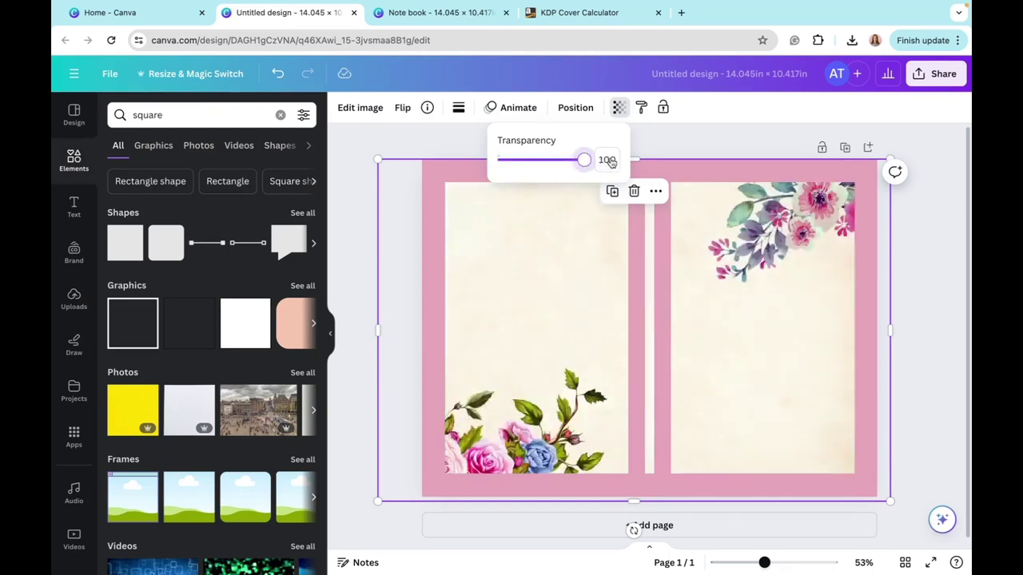
{"action": "left_click", "coordinate": [885, 277]}
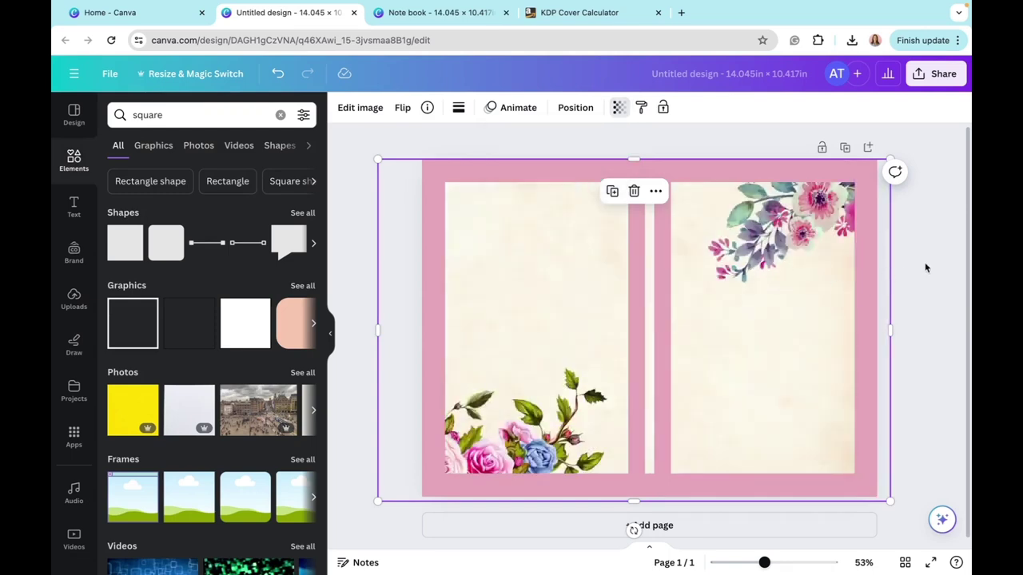
{"action": "double_click", "coordinate": [780, 335]}
{"action": "left_click_drag", "start_coordinate": [779, 333], "coordinate": [755, 343]}
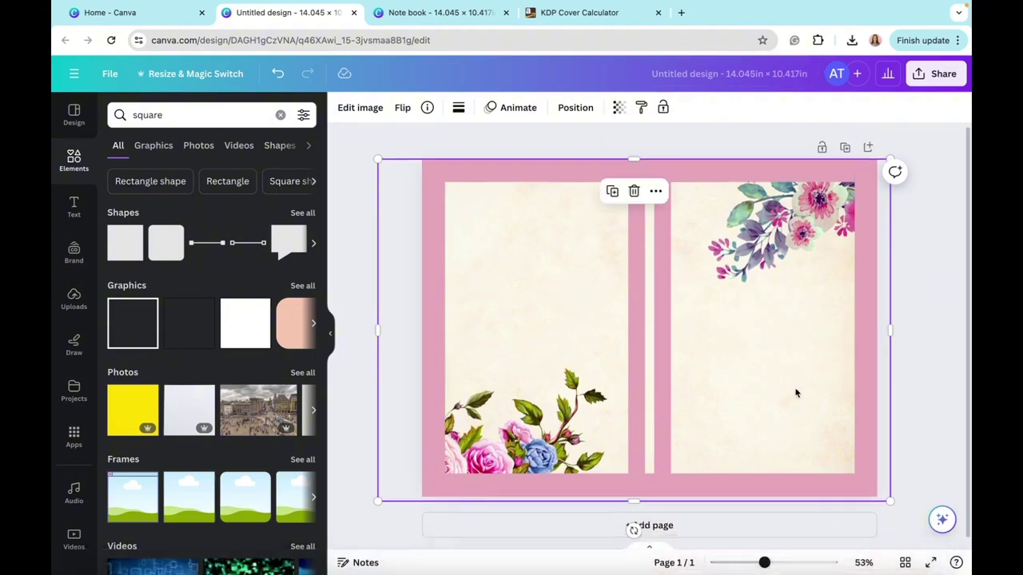
{"action": "left_click", "coordinate": [663, 387]}
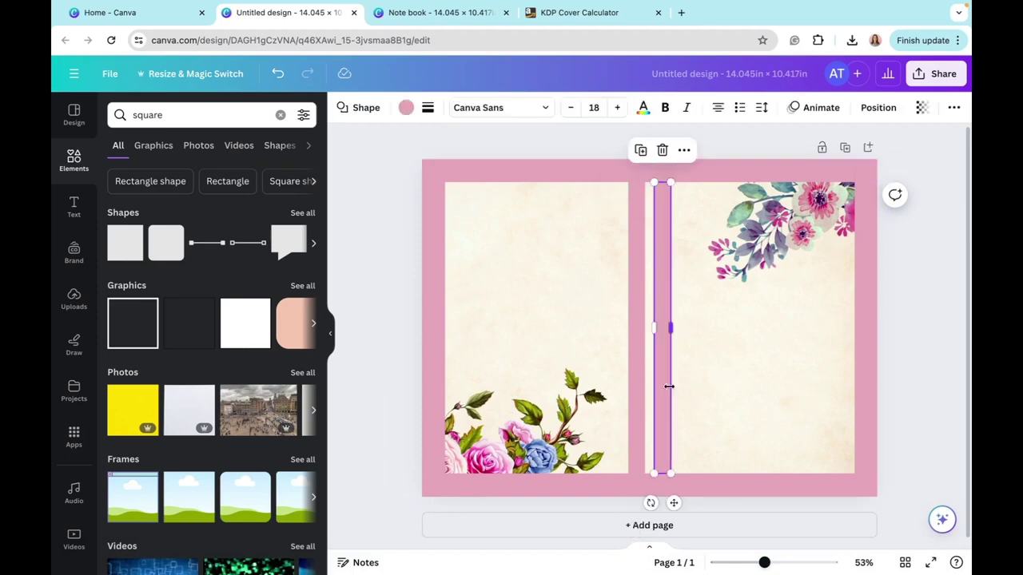
{"action": "left_click_drag", "start_coordinate": [666, 386], "coordinate": [649, 379]}
{"action": "left_click", "coordinate": [877, 311]}
{"action": "left_click", "coordinate": [646, 389]}
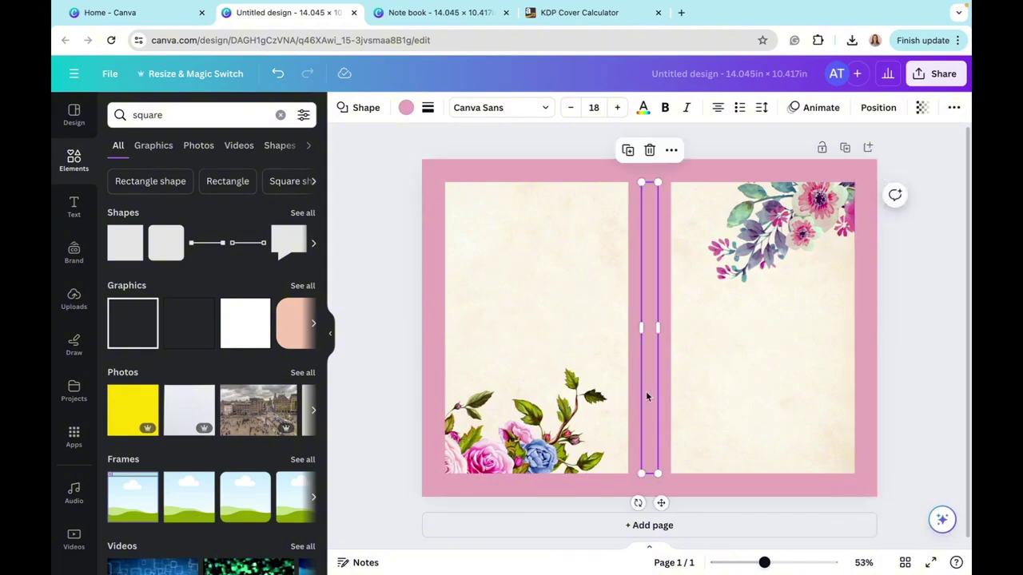
{"action": "key", "text": "ctrl+a"}
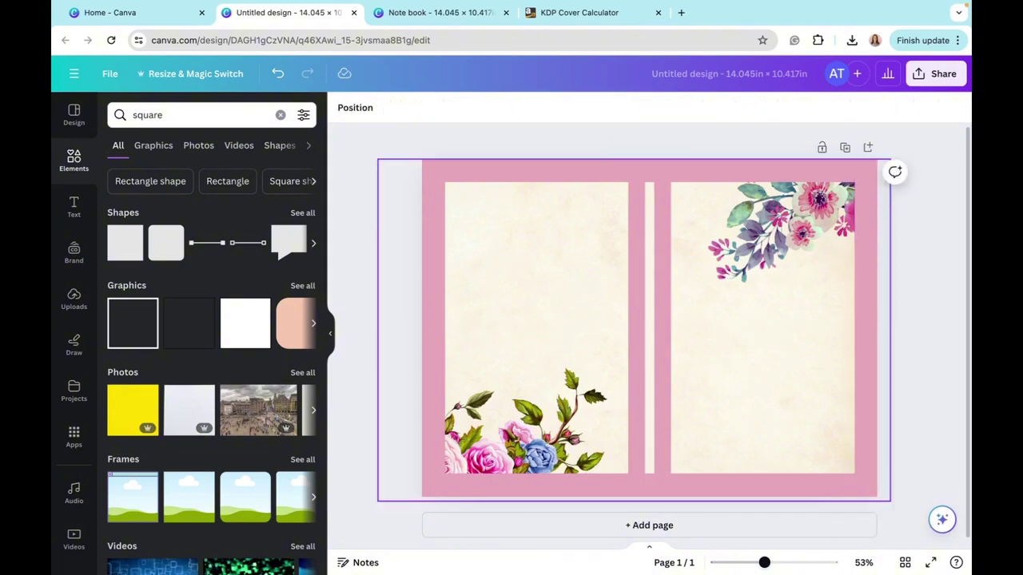
{"action": "left_click", "coordinate": [390, 339]}
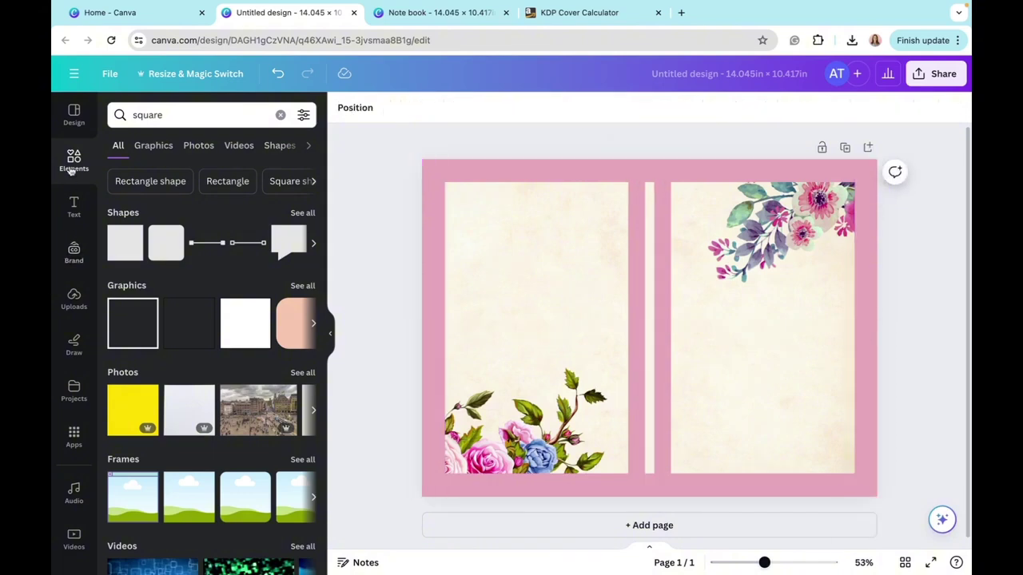
- Browse the Text panel's font combinations for a front-cover title block
{"action": "left_click", "coordinate": [74, 206]}
{"action": "scroll", "coordinate": [229, 369], "scroll_direction": "down", "scroll_amount": 2}
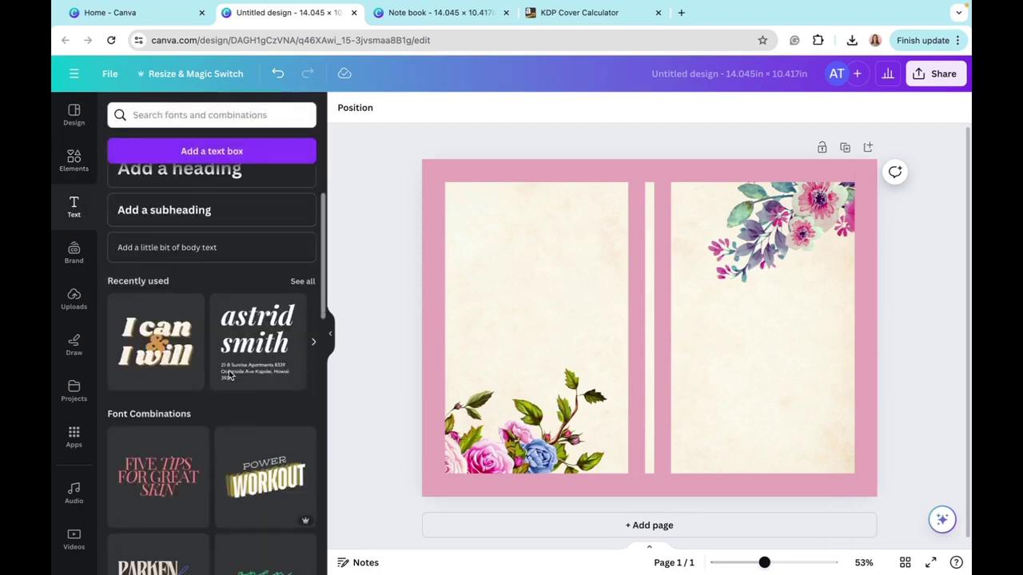
{"action": "scroll", "coordinate": [229, 372], "scroll_direction": "up", "scroll_amount": 1}
{"action": "scroll", "coordinate": [229, 372], "scroll_direction": "down", "scroll_amount": 5}
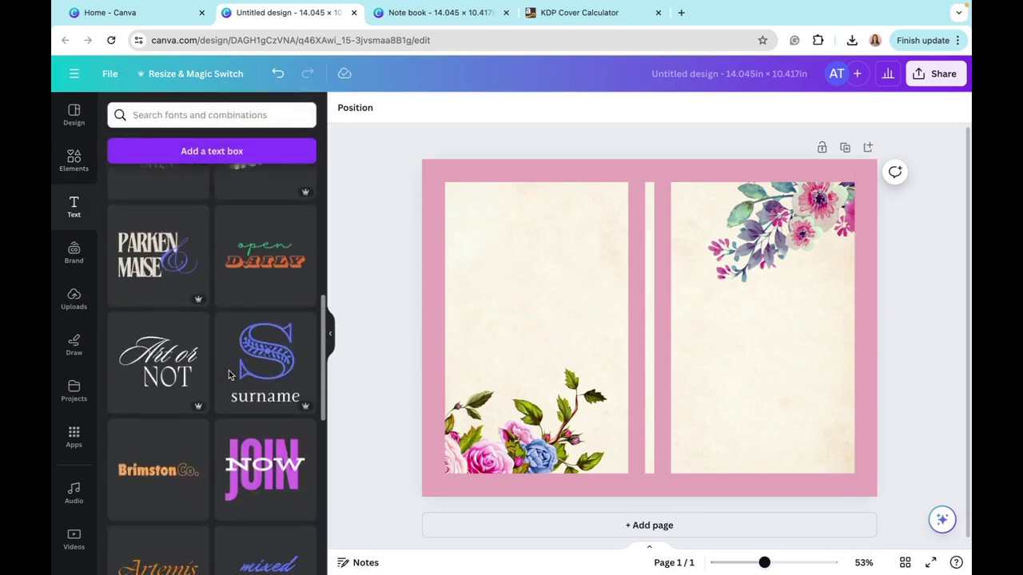
{"action": "scroll", "coordinate": [208, 400], "scroll_direction": "up", "scroll_amount": 4}
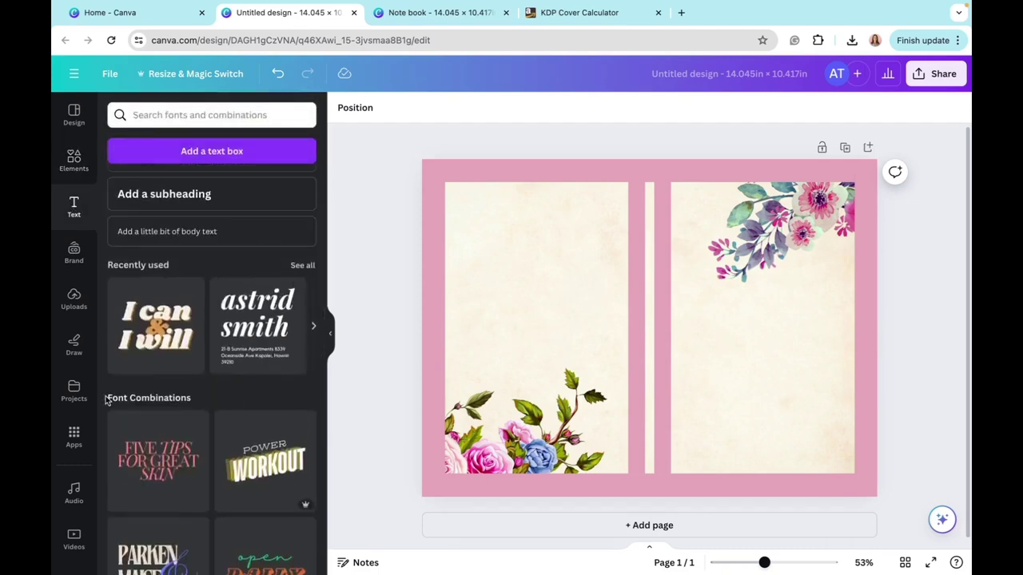
{"action": "scroll", "coordinate": [138, 420], "scroll_direction": "down", "scroll_amount": 2}
{"action": "scroll", "coordinate": [162, 474], "scroll_direction": "down", "scroll_amount": 6}
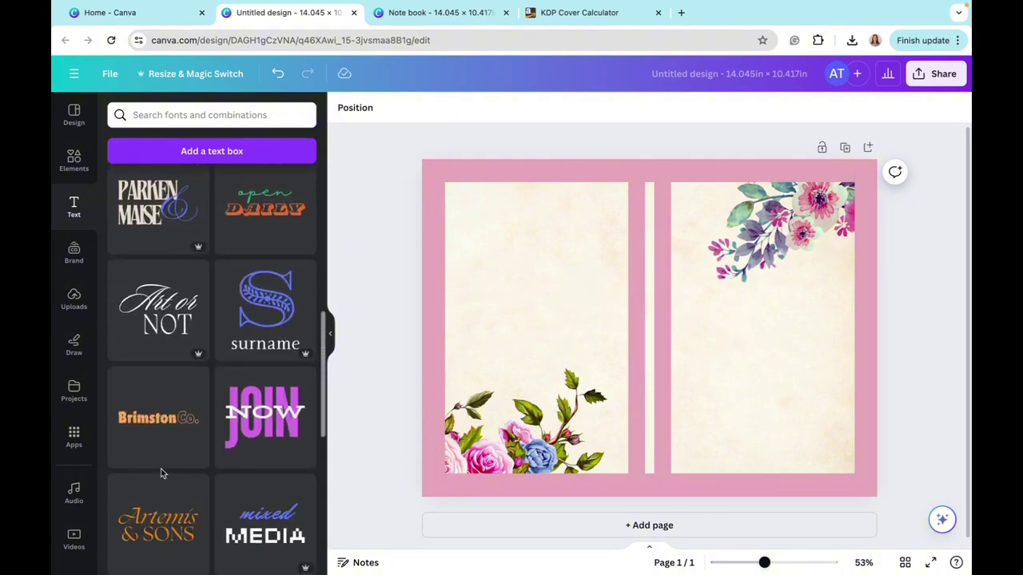
{"action": "scroll", "coordinate": [163, 474], "scroll_direction": "down", "scroll_amount": 4}
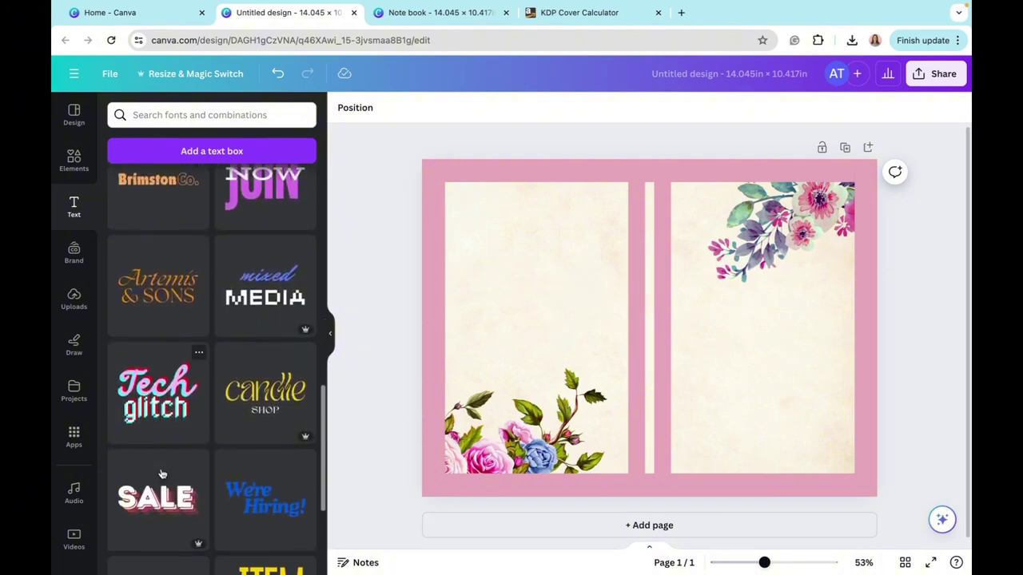
{"action": "scroll", "coordinate": [162, 473], "scroll_direction": "up", "scroll_amount": 10}
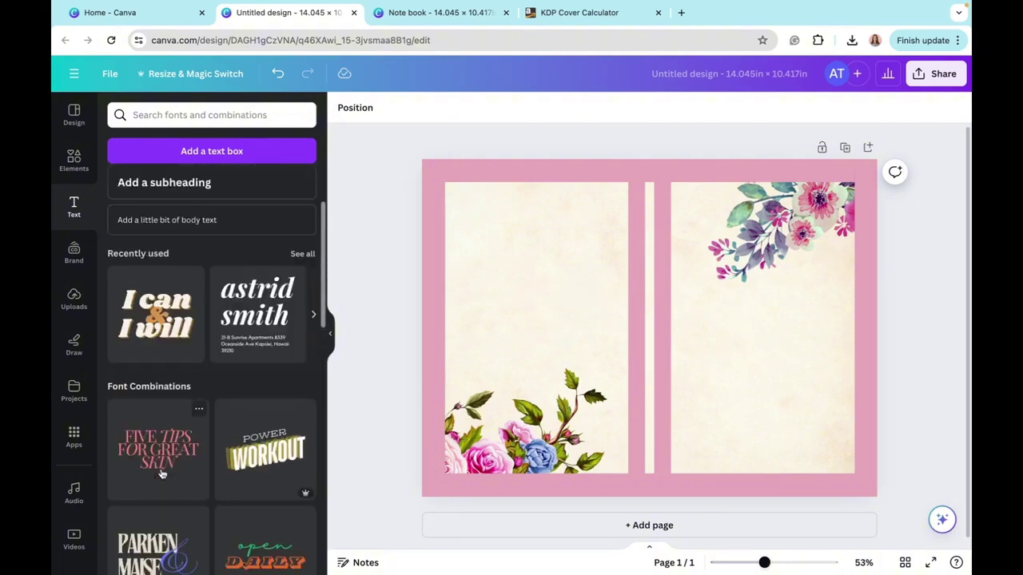
{"action": "scroll", "coordinate": [162, 471], "scroll_direction": "down", "scroll_amount": 5}
{"action": "scroll", "coordinate": [162, 471], "scroll_direction": "down", "scroll_amount": 15}
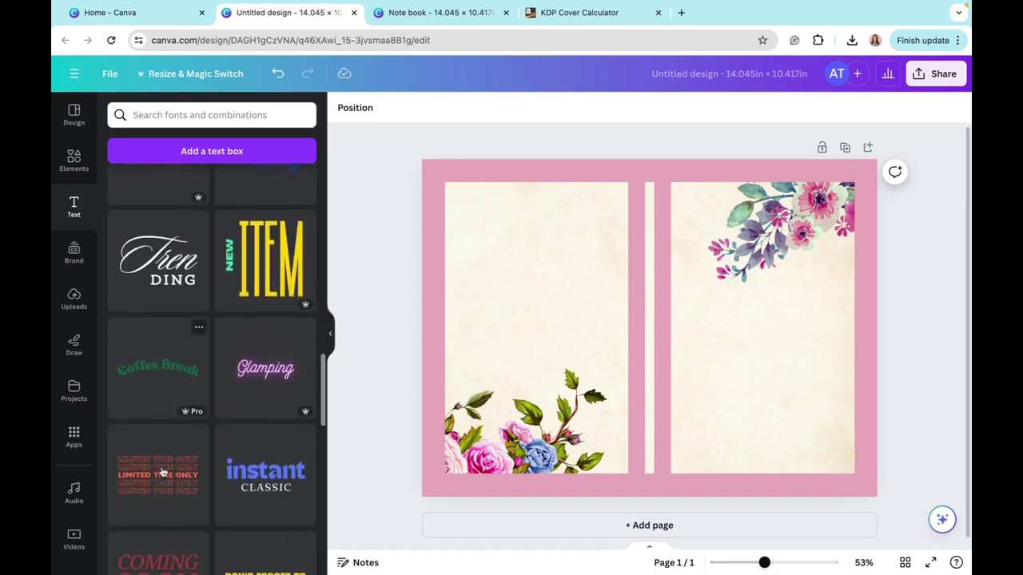
{"action": "scroll", "coordinate": [162, 472], "scroll_direction": "down", "scroll_amount": 4}
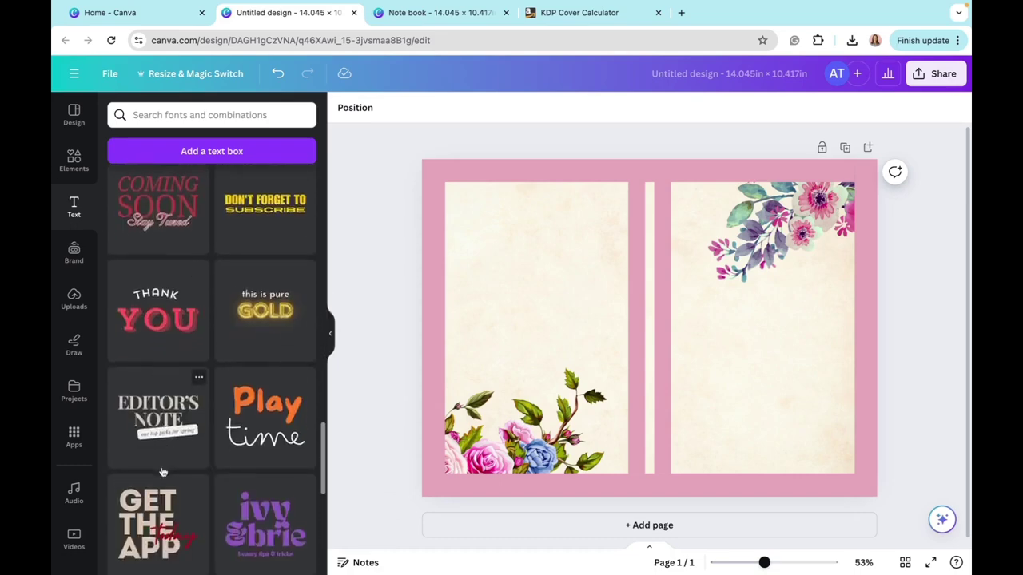
- Replace the cover title text with 'NOTE BOOK'
{"action": "scroll", "coordinate": [162, 467], "scroll_direction": "down", "scroll_amount": 1}
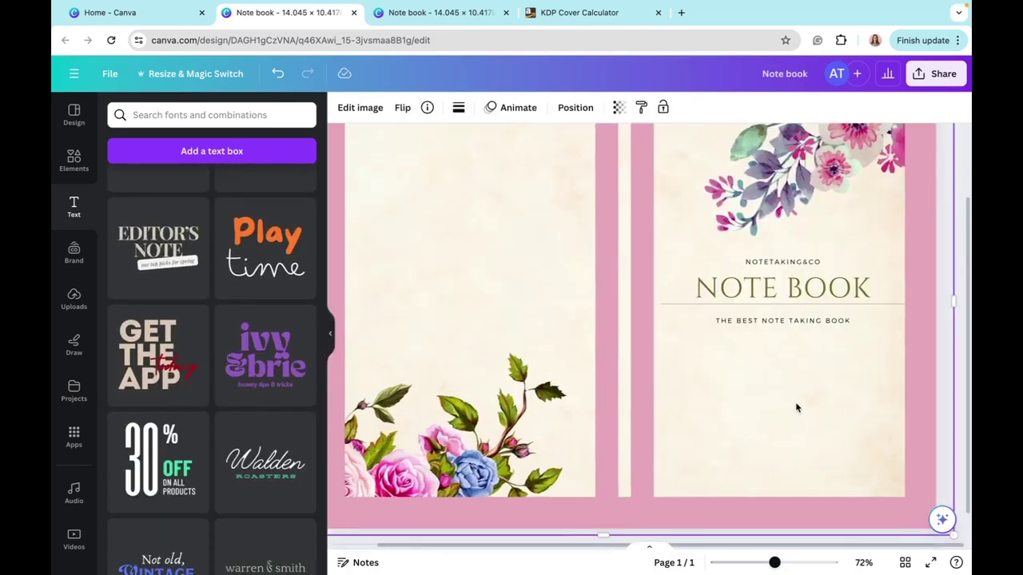
{"action": "left_click", "coordinate": [797, 289]}
{"action": "double_click", "coordinate": [795, 287]}
{"action": "key", "text": "BackSpace"}
{"action": "type", "text": "NOTE BOOK"}
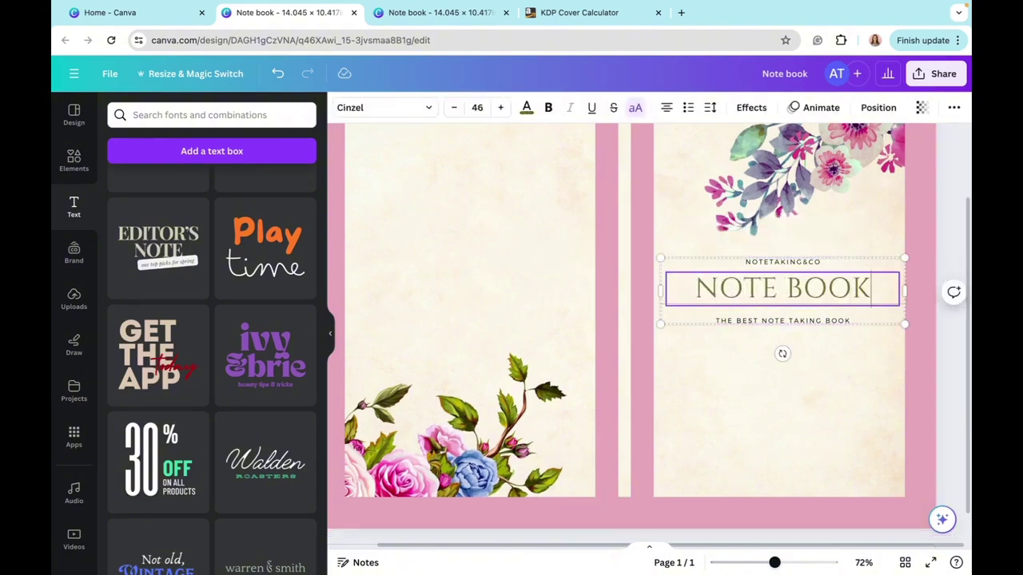
{"action": "left_click", "coordinate": [763, 392]}
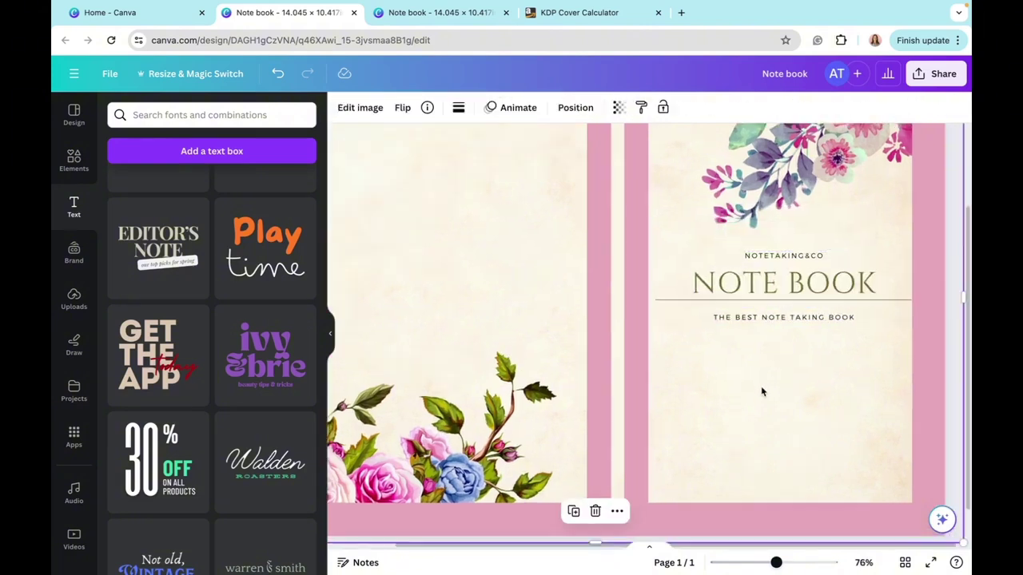
- Keep the title at font size 46 and olive after trying 47 and magenta
{"action": "scroll", "coordinate": [760, 388], "scroll_direction": "down", "scroll_amount": 3}
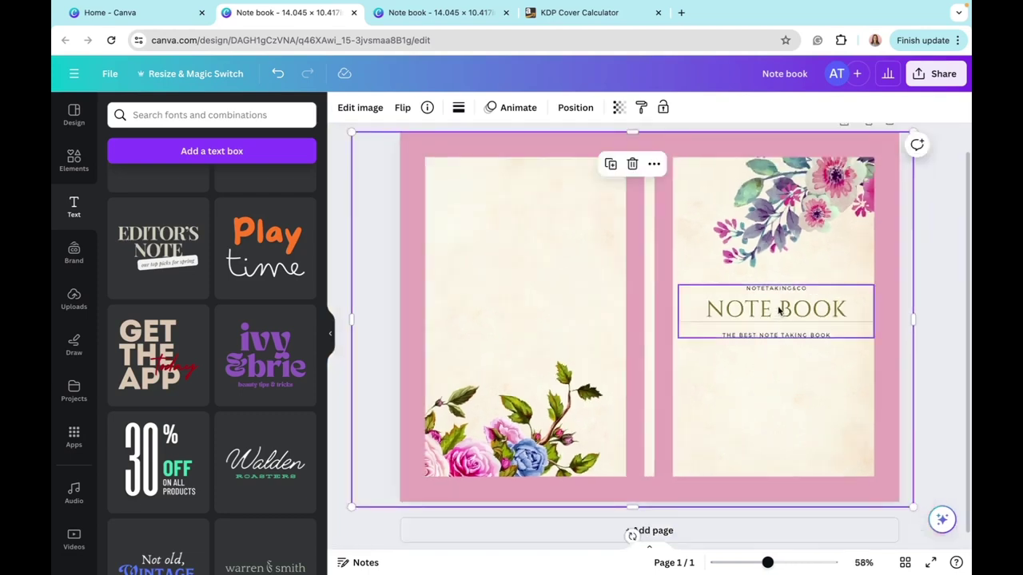
{"action": "double_click", "coordinate": [778, 309]}
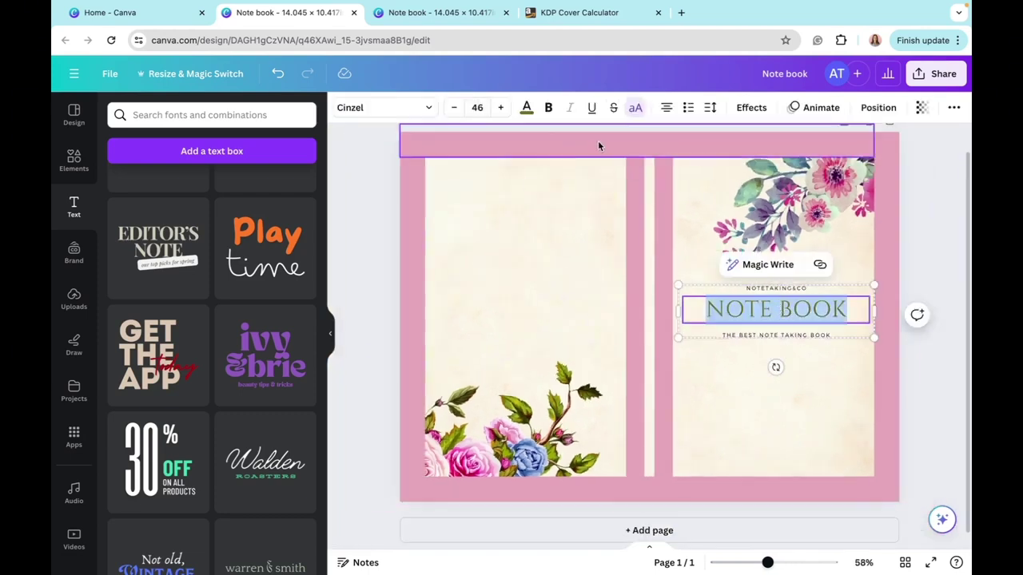
{"action": "left_click", "coordinate": [503, 108]}
{"action": "left_click", "coordinate": [452, 112]}
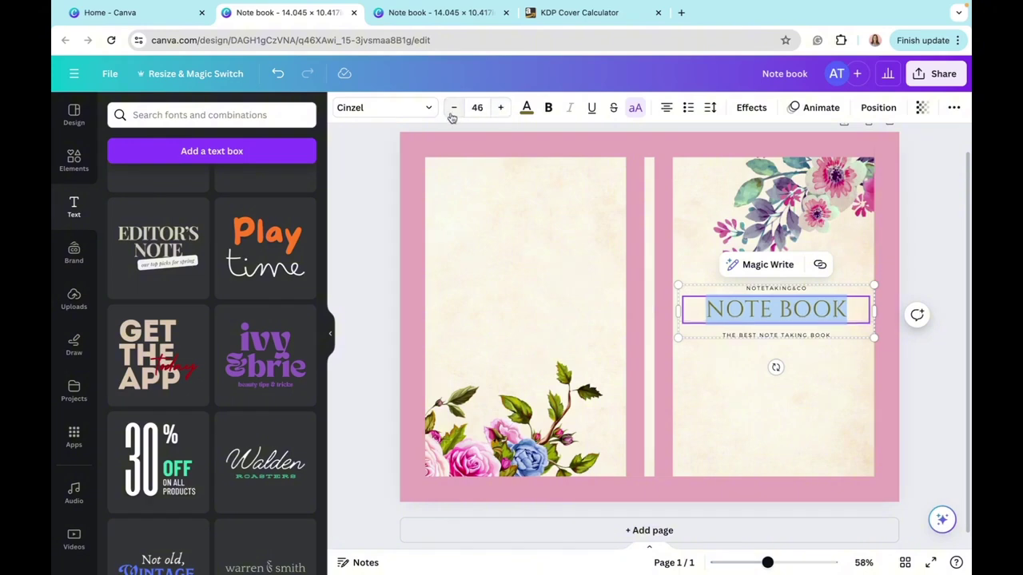
{"action": "left_click", "coordinate": [527, 108]}
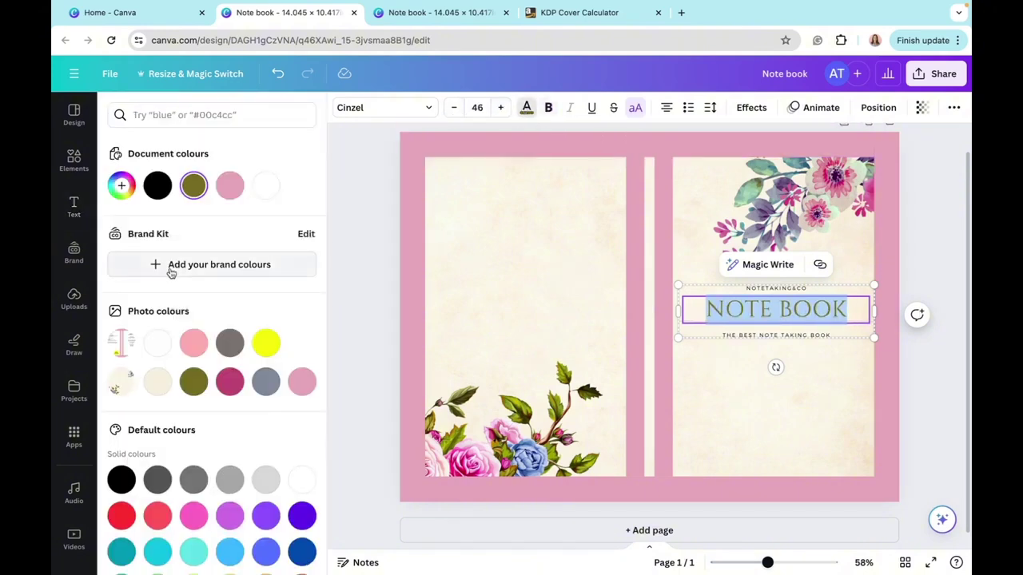
{"action": "left_click", "coordinate": [229, 382]}
{"action": "left_click", "coordinate": [892, 430]}
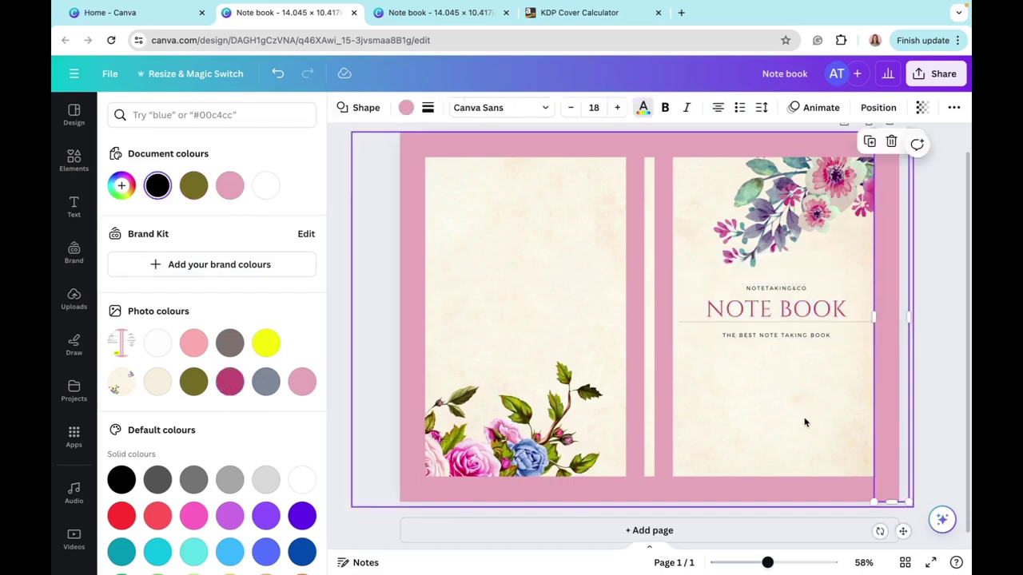
{"action": "left_click", "coordinate": [783, 307]}
{"action": "left_click", "coordinate": [526, 107]}
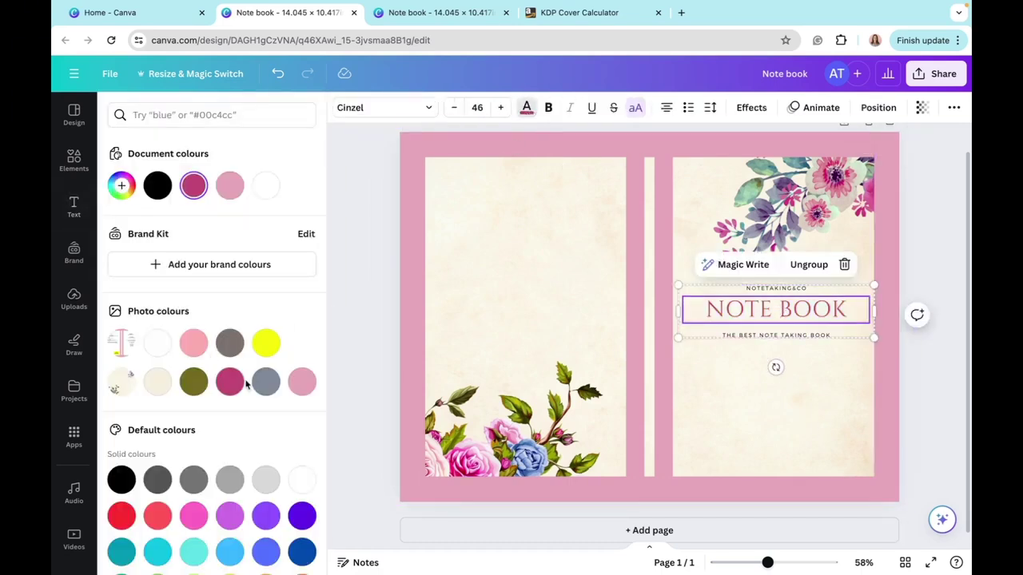
{"action": "left_click", "coordinate": [193, 382]}
- Preview the Shadow, Lift, Hollow, Splice, Outline and Glitch effects on the title
{"action": "left_click", "coordinate": [744, 111]}
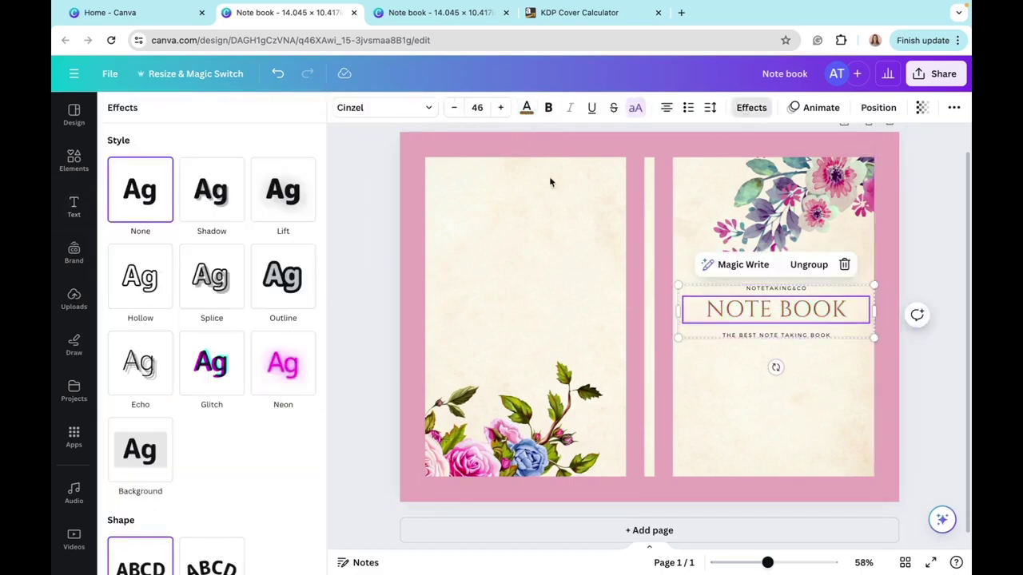
{"action": "left_click", "coordinate": [217, 201]}
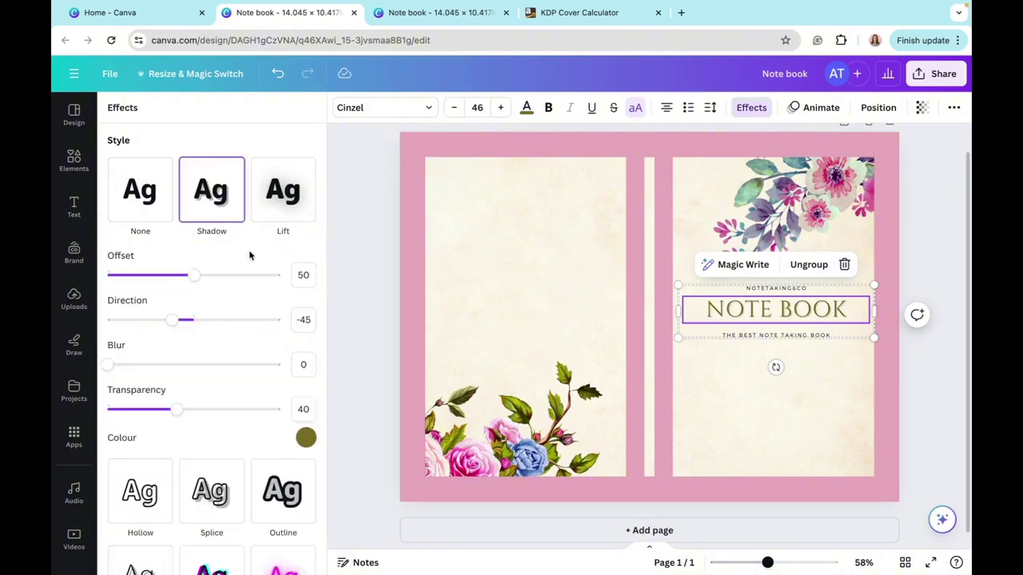
{"action": "left_click", "coordinate": [279, 227]}
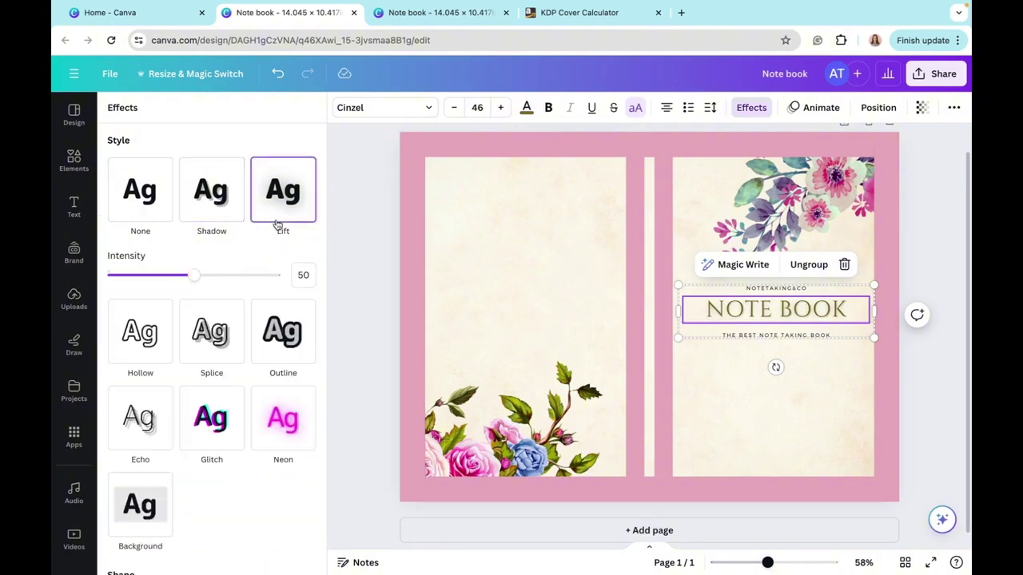
{"action": "left_click", "coordinate": [140, 353]}
{"action": "left_click", "coordinate": [209, 276]}
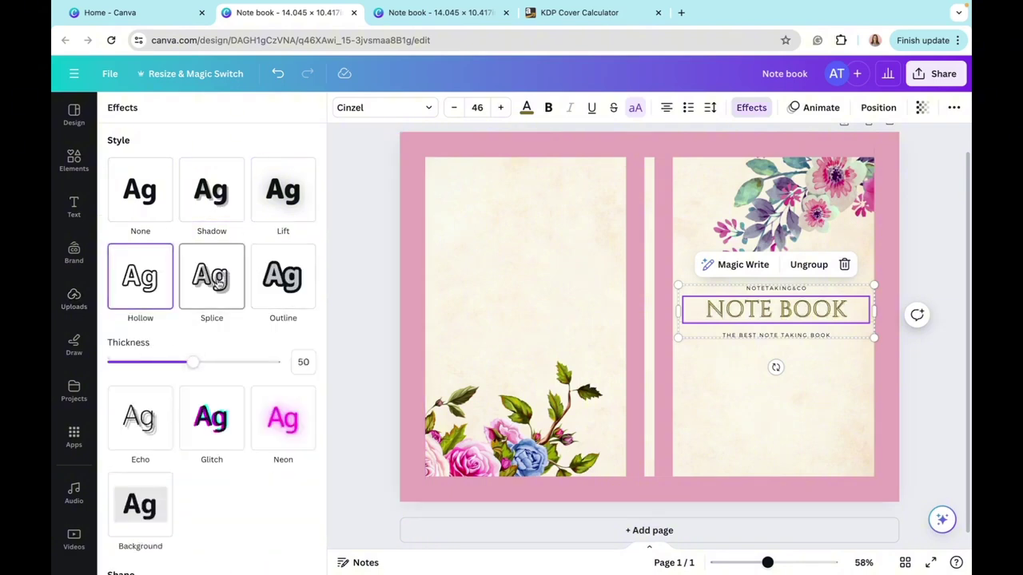
{"action": "left_click", "coordinate": [277, 289]}
{"action": "scroll", "coordinate": [280, 288], "scroll_direction": "down", "scroll_amount": 3}
{"action": "left_click", "coordinate": [211, 331]}
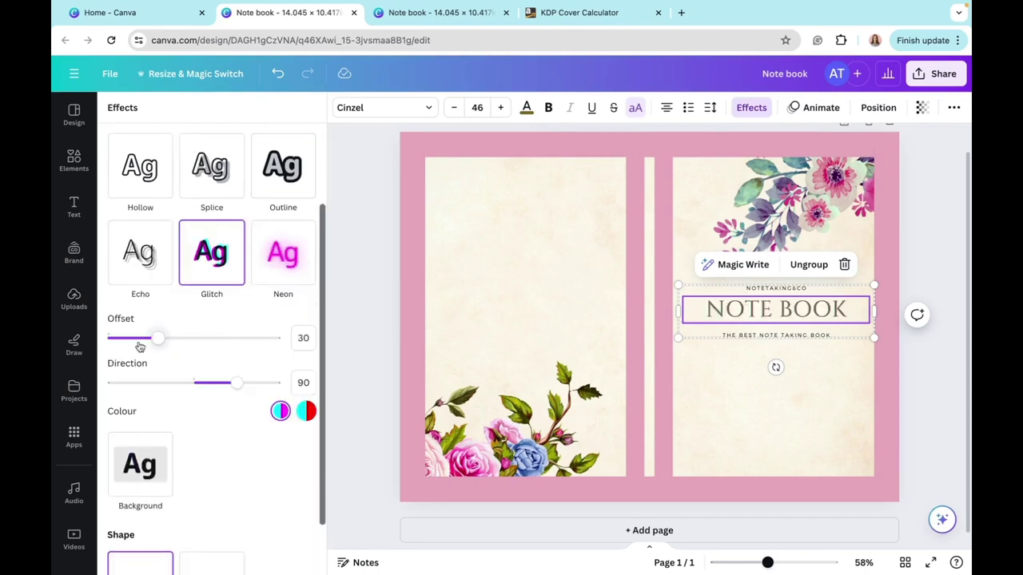
- Settle on the Echo effect for the title after comparing it with Neon
{"action": "left_click", "coordinate": [139, 254]}
{"action": "scroll", "coordinate": [137, 268], "scroll_direction": "up", "scroll_amount": 1}
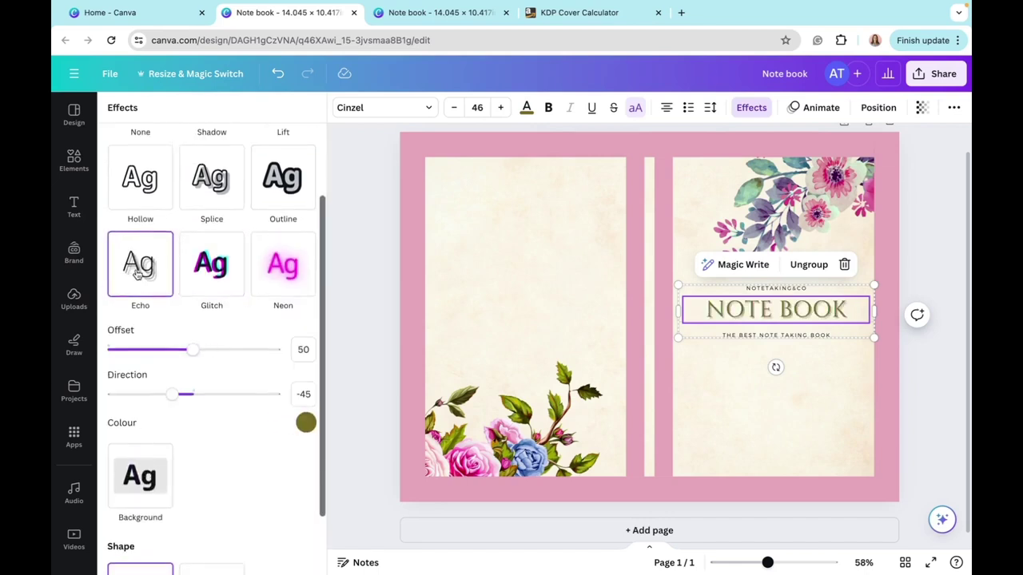
{"action": "left_click", "coordinate": [273, 304]}
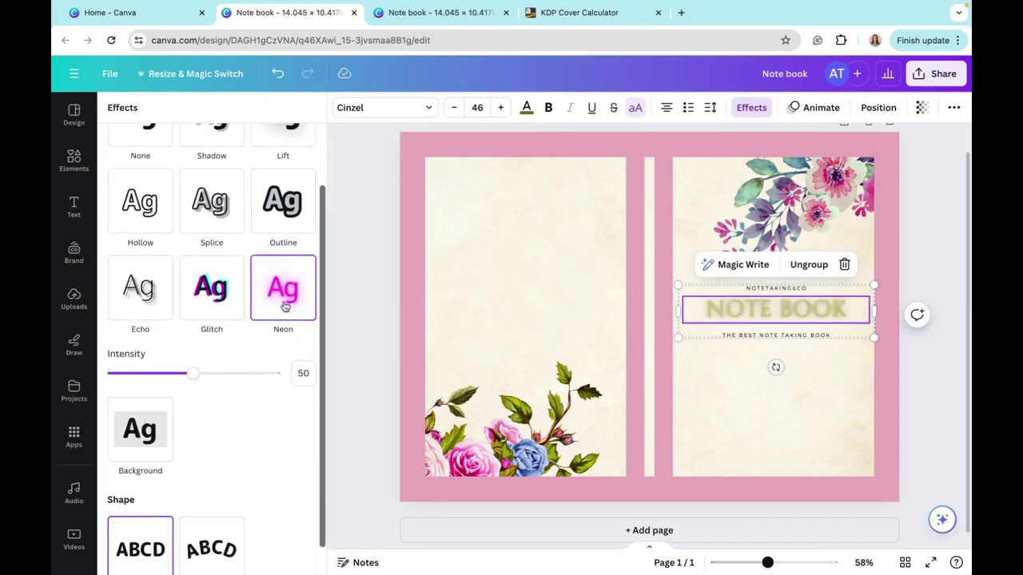
{"action": "left_click", "coordinate": [144, 313]}
{"action": "scroll", "coordinate": [143, 316], "scroll_direction": "up", "scroll_amount": 1}
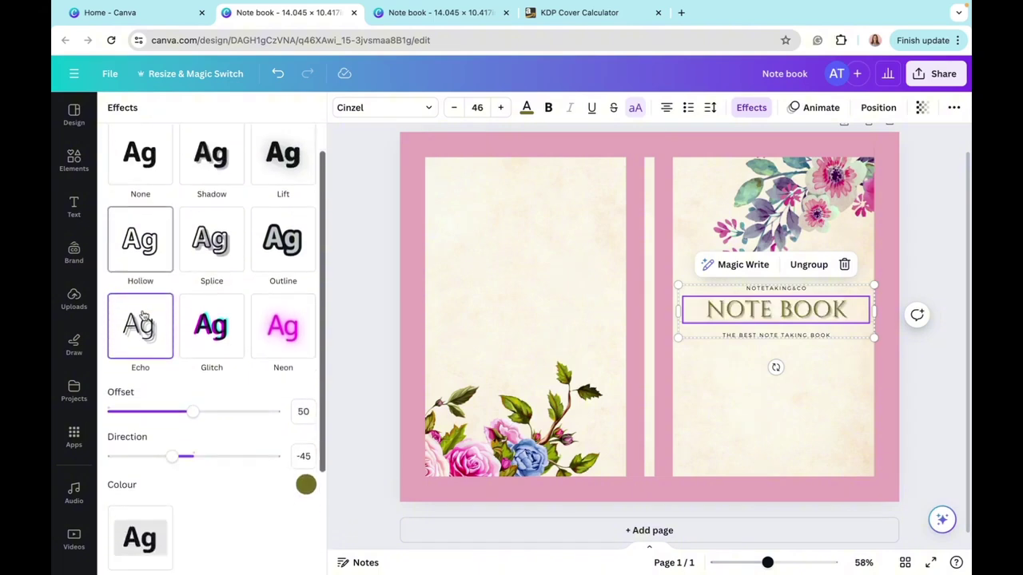
{"action": "scroll", "coordinate": [151, 320], "scroll_direction": "down", "scroll_amount": 2}
{"action": "scroll", "coordinate": [184, 351], "scroll_direction": "up", "scroll_amount": 3}
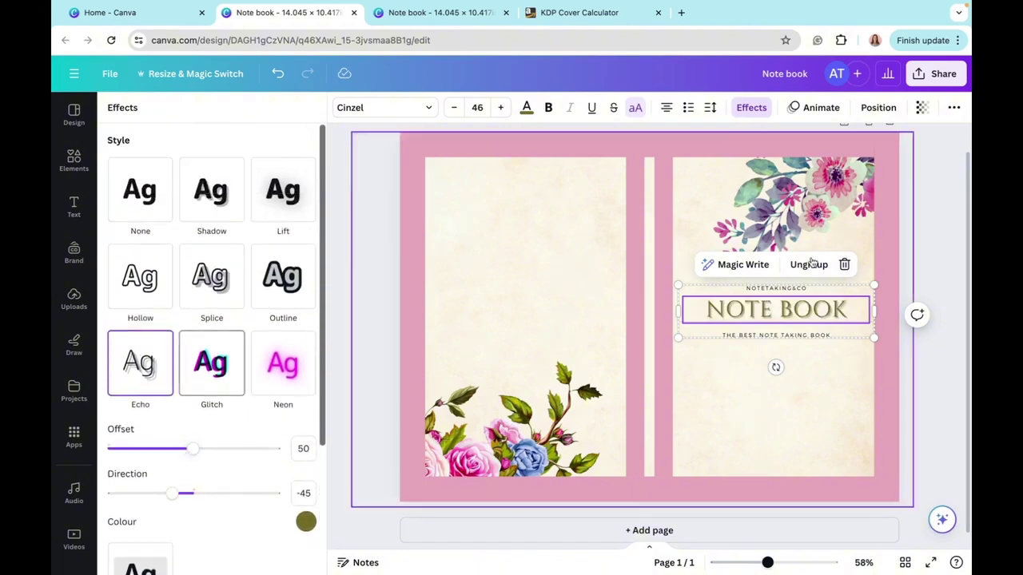
{"action": "left_click", "coordinate": [898, 384]}
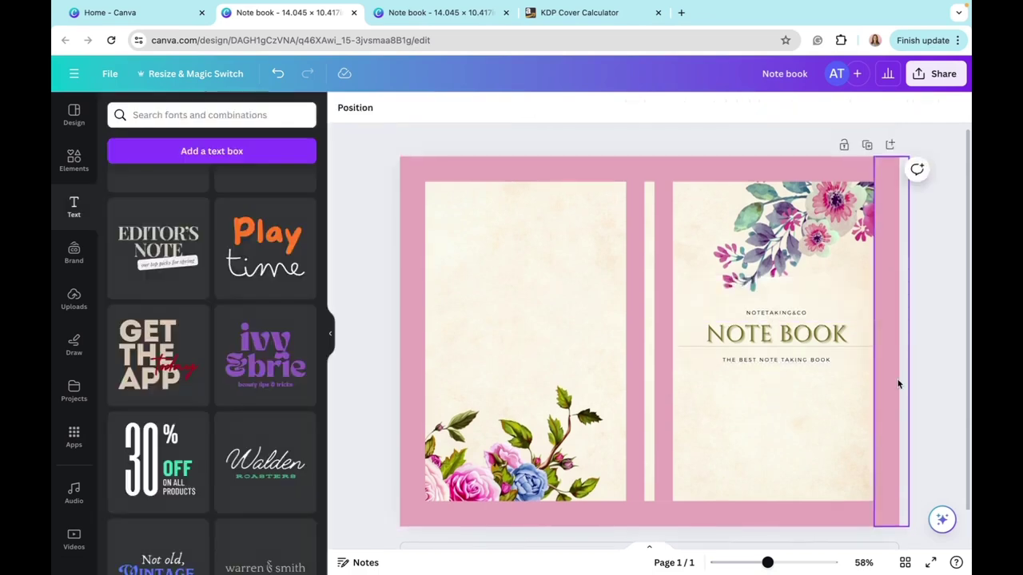
- Search Apps for 'magic media' and launch the Magic Media image generator
{"action": "left_click", "coordinate": [74, 438]}
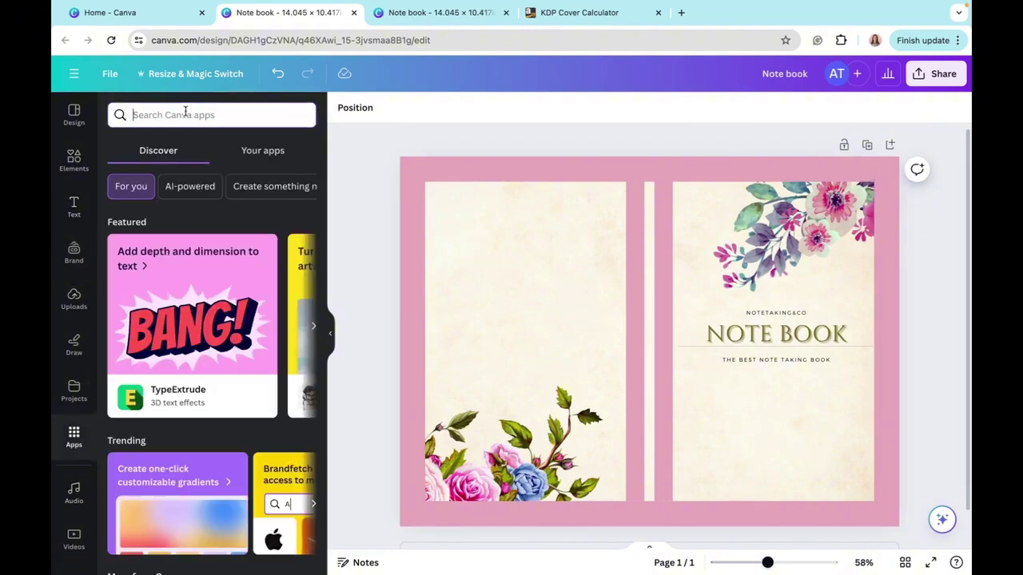
{"action": "left_click", "coordinate": [186, 114]}
{"action": "type", "text": "magic me"}
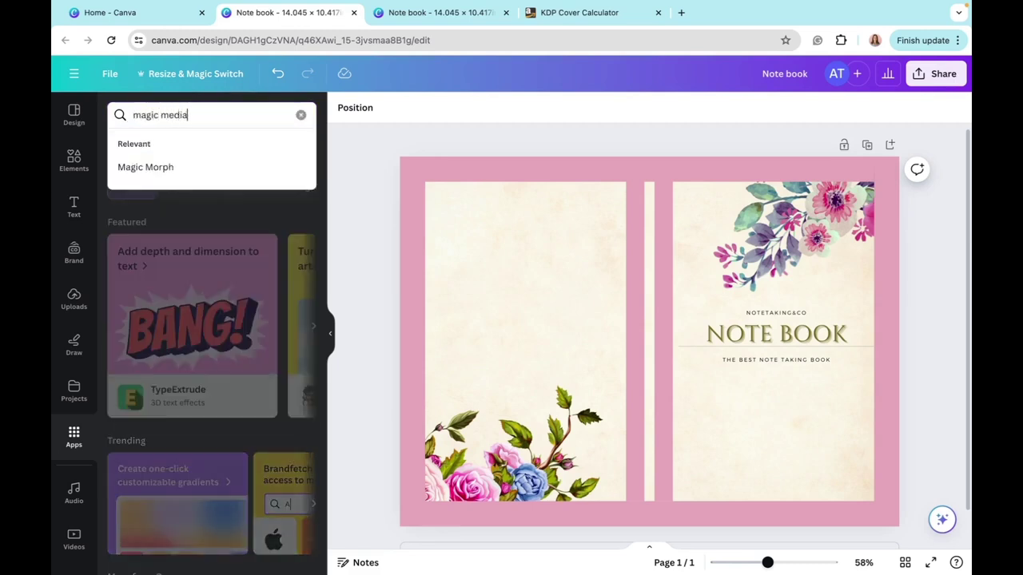
{"action": "type", "text": "dia"}
{"action": "key", "text": "Return"}
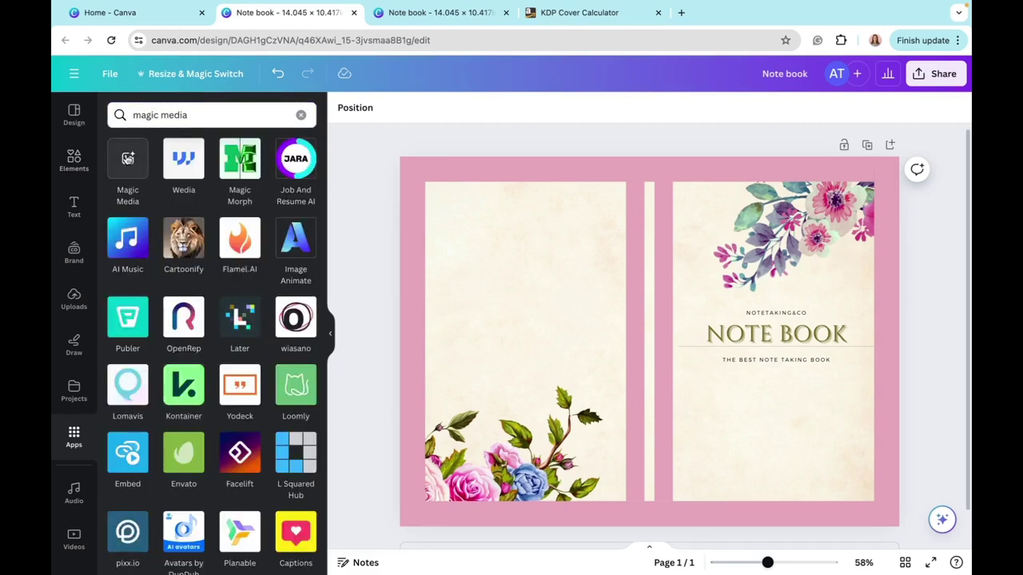
{"action": "left_click", "coordinate": [130, 160]}
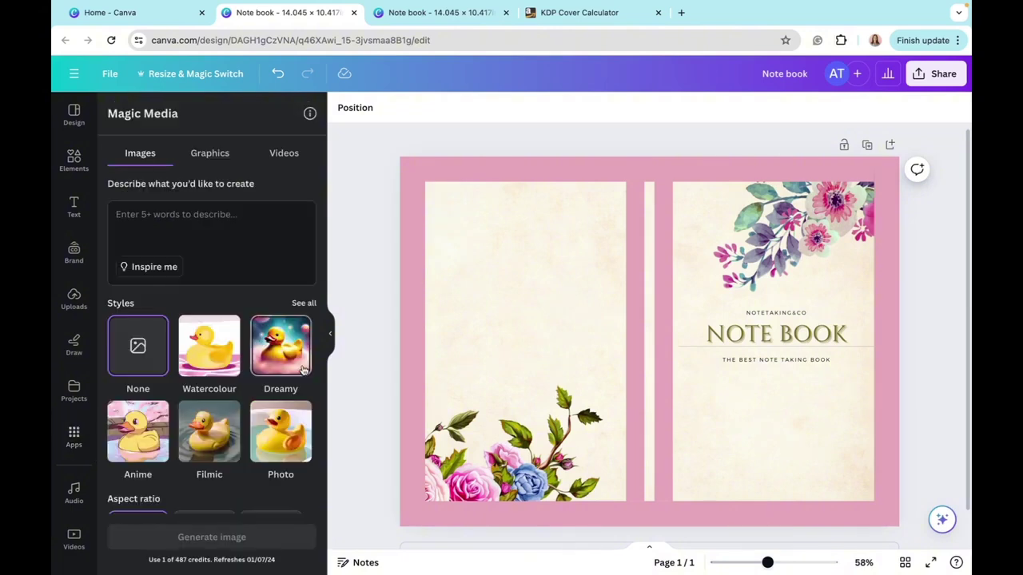
- Enter the prompt 'Create a floral cover for a notebook' with Square aspect ratio
{"action": "left_click", "coordinate": [252, 244]}
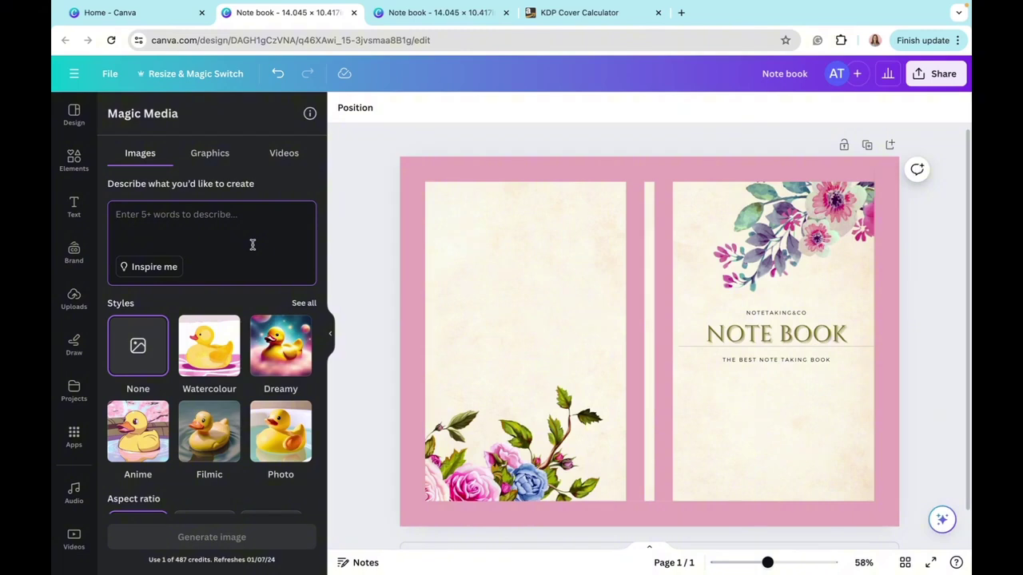
{"action": "type", "text": "Create"}
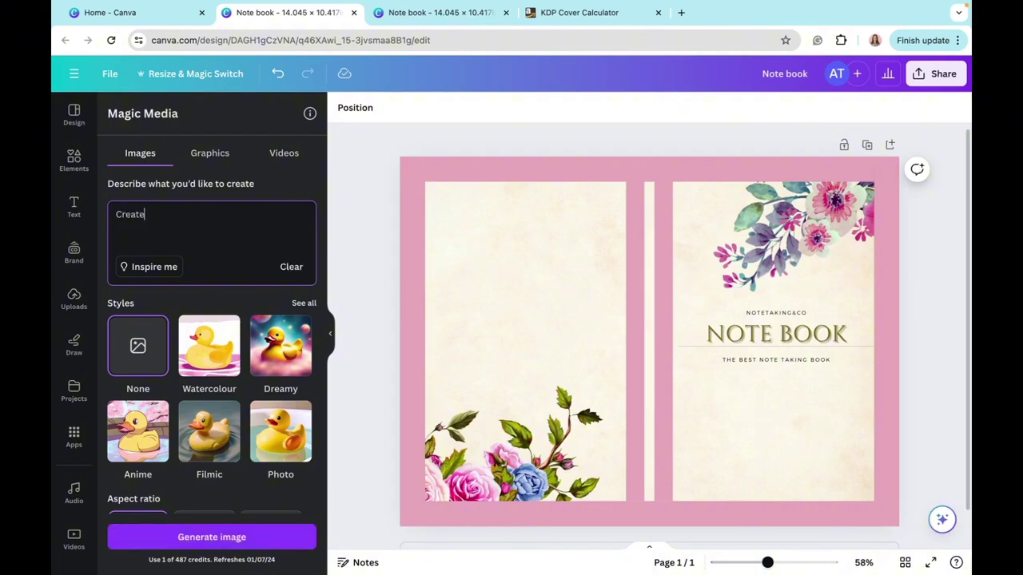
{"action": "type", "text": " a floral cover for a notebook"}
{"action": "scroll", "coordinate": [229, 336], "scroll_direction": "down", "scroll_amount": 2}
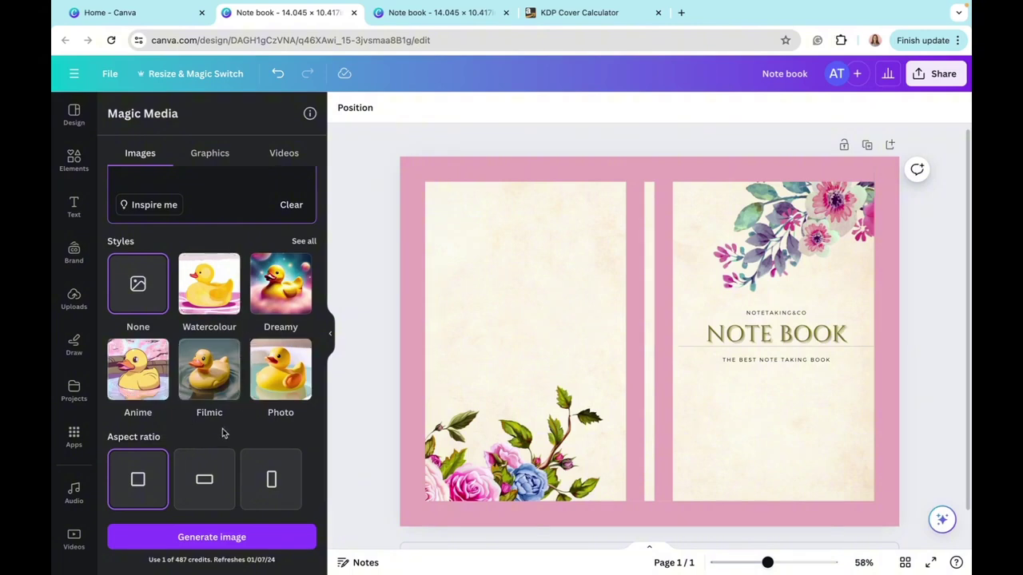
{"action": "scroll", "coordinate": [143, 295], "scroll_direction": "down", "scroll_amount": 1}
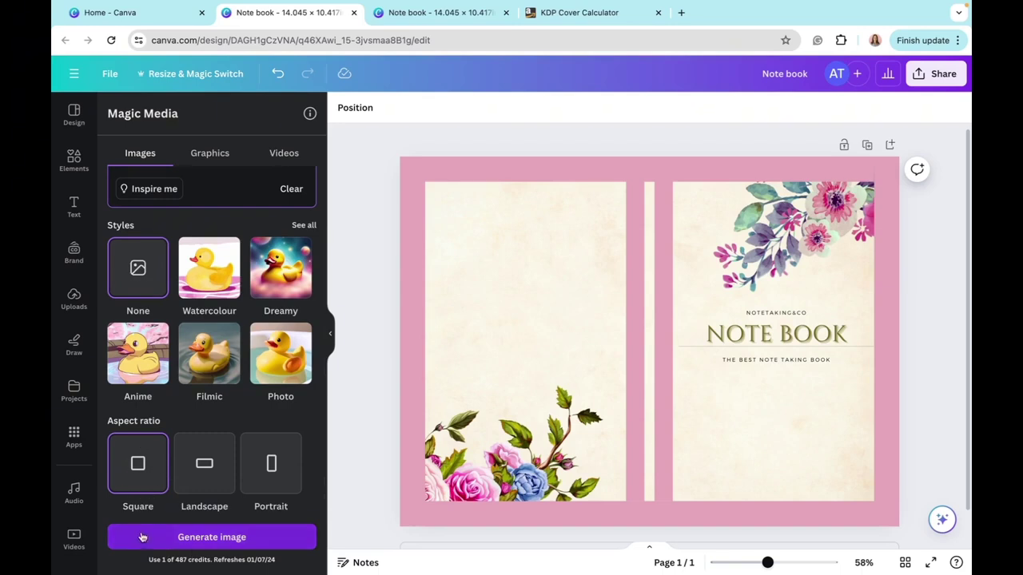
{"action": "left_click", "coordinate": [280, 541]}
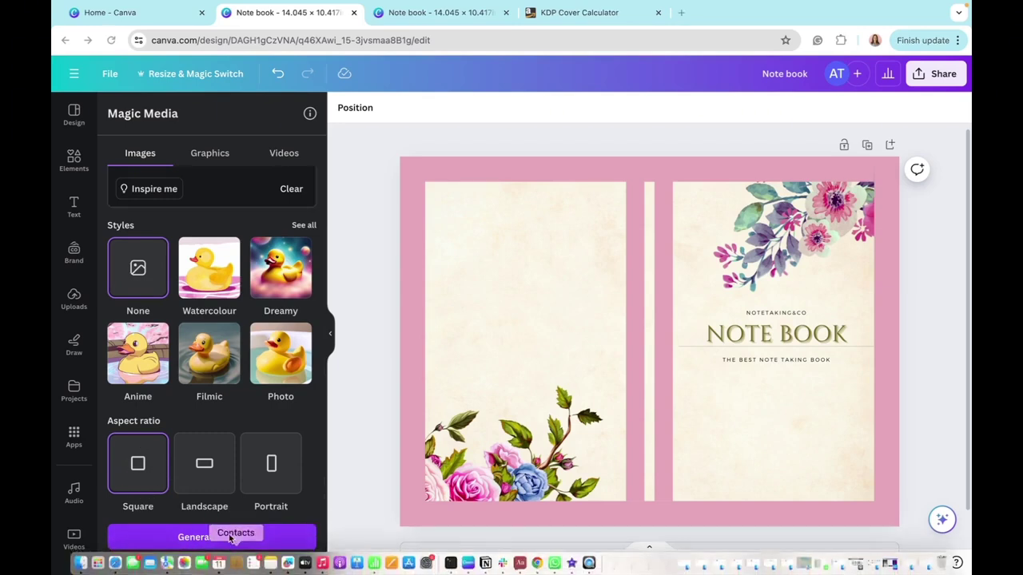
- Generate the floral images, then request more variations like the first pattern
{"action": "left_click", "coordinate": [255, 541]}
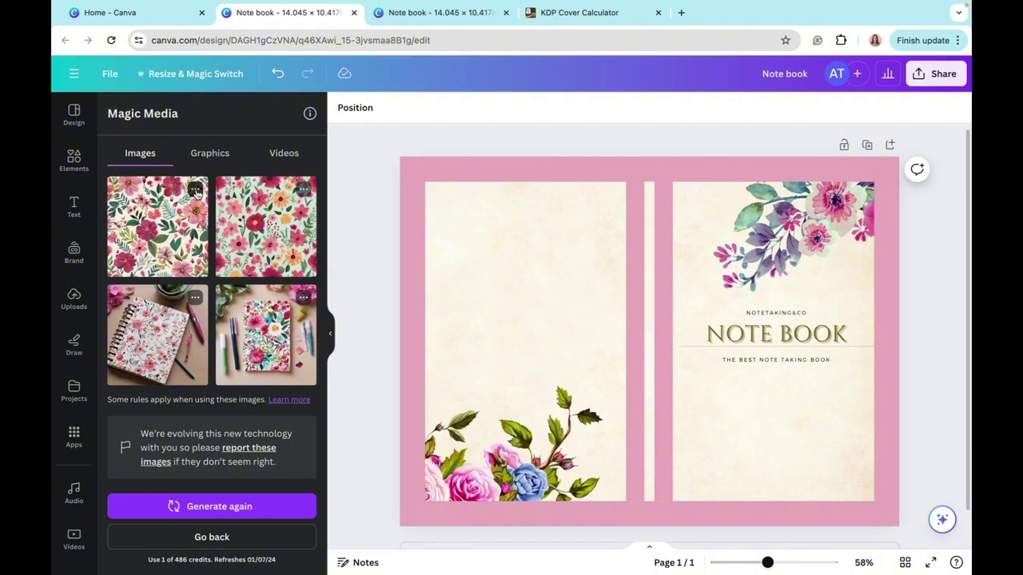
{"action": "left_click", "coordinate": [196, 191]}
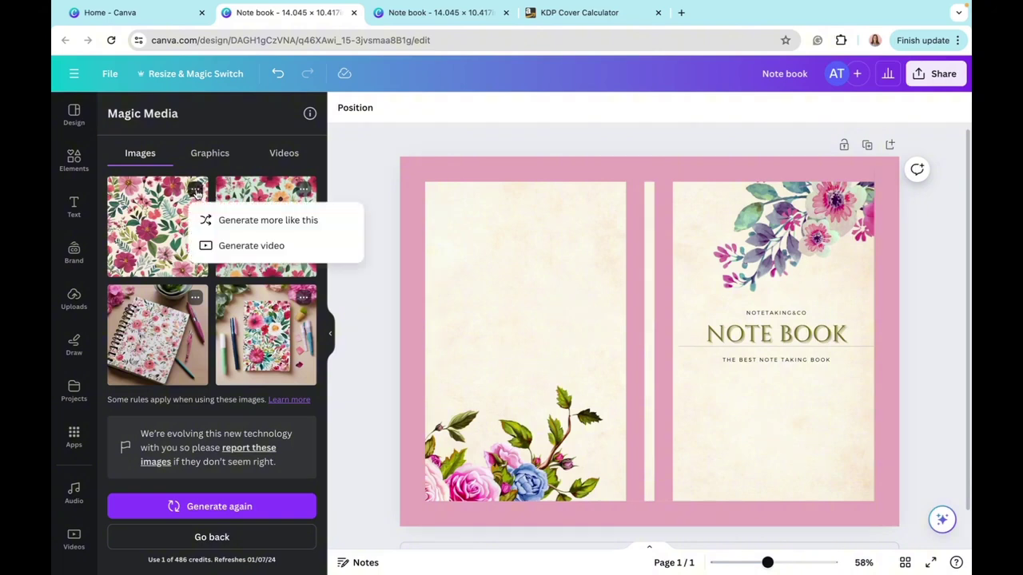
{"action": "left_click", "coordinate": [285, 226]}
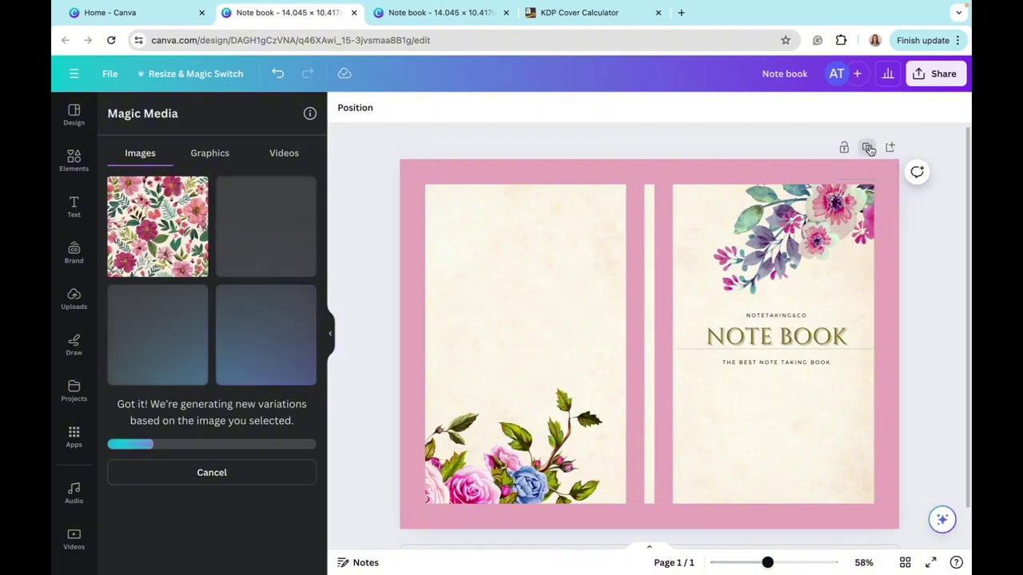
- Duplicate the cover page, delete its background and fit the second floral pattern to the back cover
{"action": "left_click", "coordinate": [868, 148]}
{"action": "left_click", "coordinate": [557, 386]}
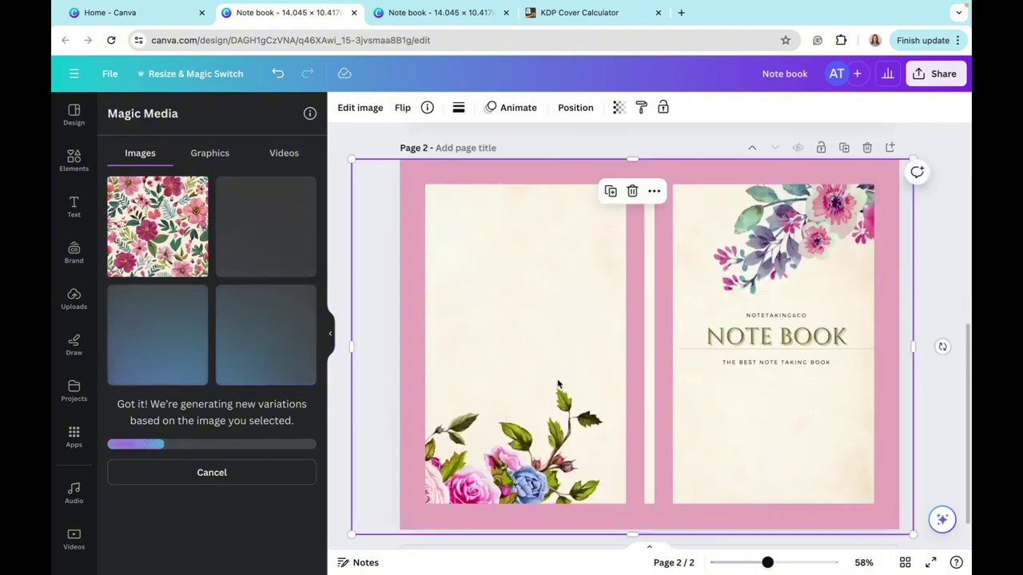
{"action": "key", "text": "Delete"}
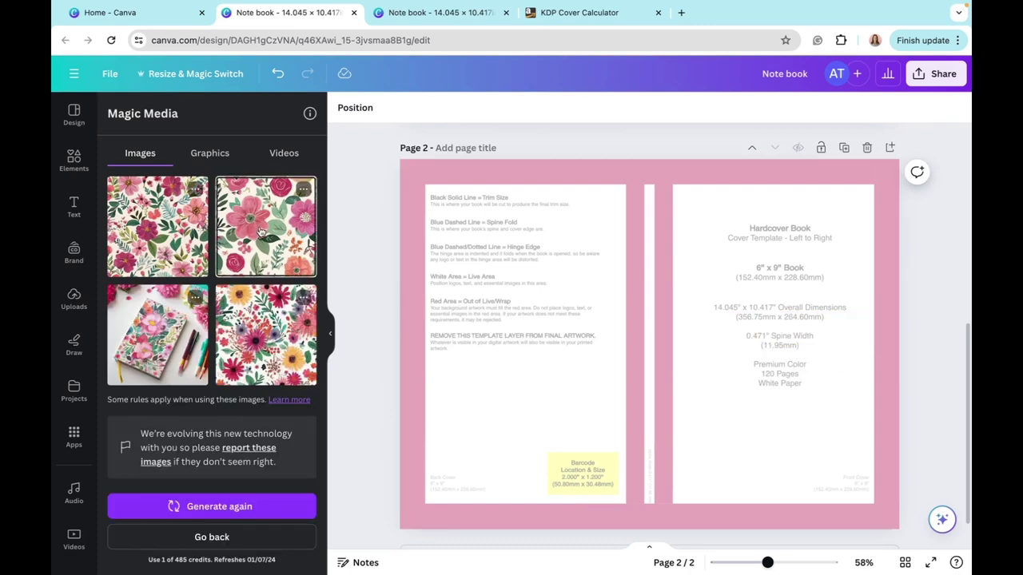
{"action": "left_click", "coordinate": [275, 243]}
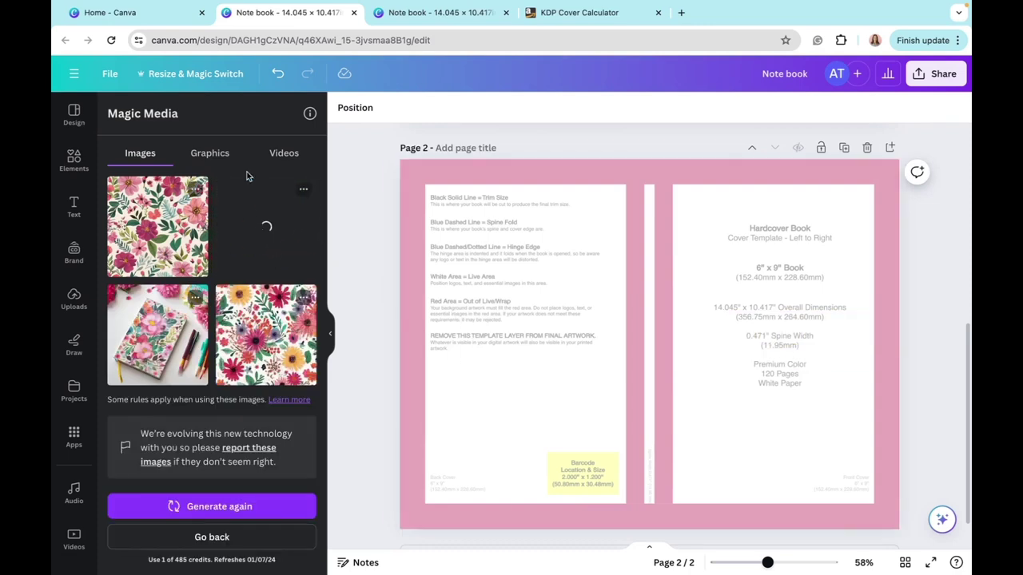
{"action": "left_click_drag", "start_coordinate": [645, 382], "coordinate": [524, 327]}
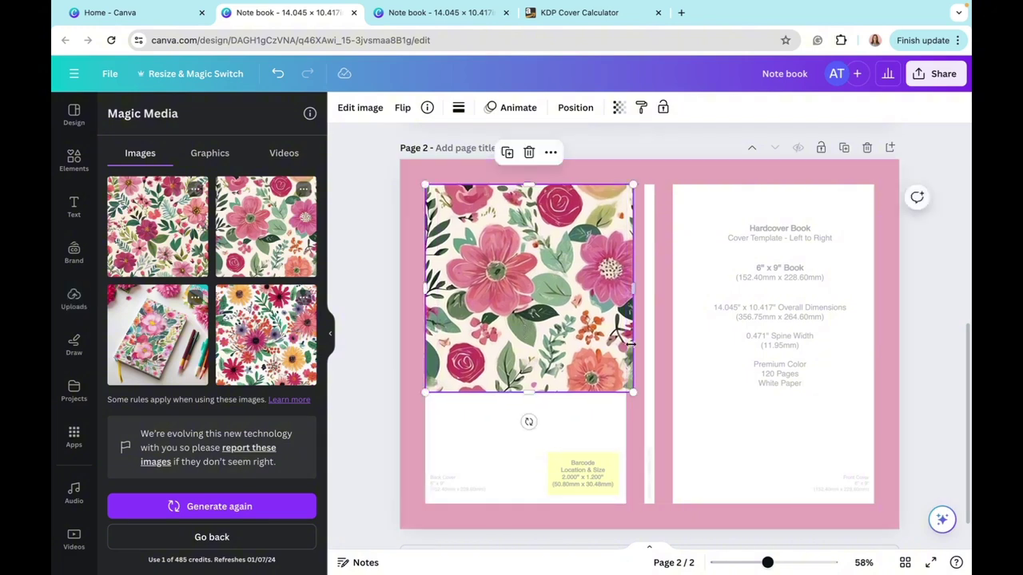
{"action": "left_click_drag", "start_coordinate": [632, 294], "coordinate": [625, 297]}
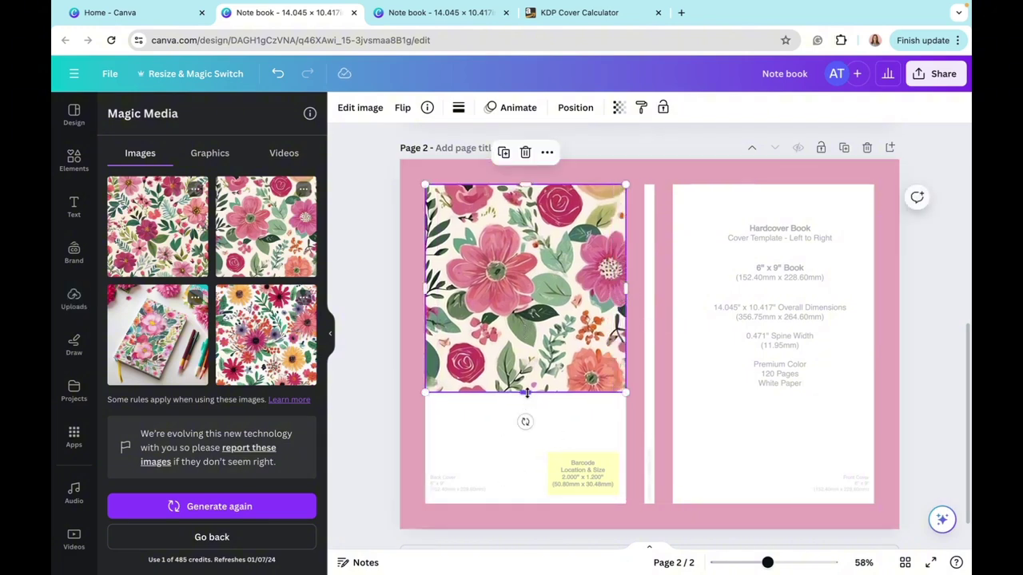
{"action": "left_click_drag", "start_coordinate": [524, 393], "coordinate": [528, 503]}
- Fit the first floral pattern onto the front cover panel at full height
{"action": "left_click", "coordinate": [157, 266]}
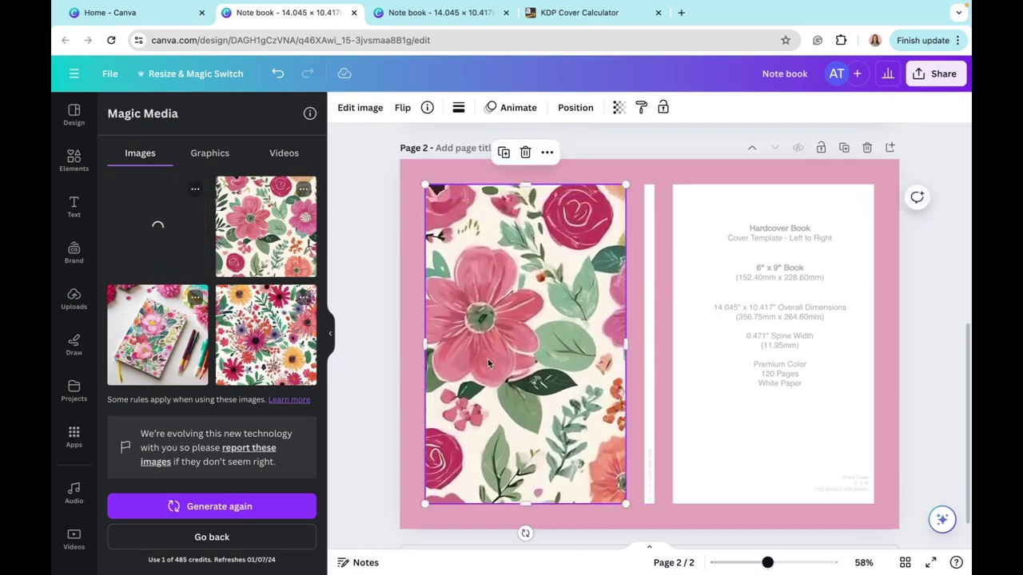
{"action": "left_click_drag", "start_coordinate": [672, 356], "coordinate": [801, 299]}
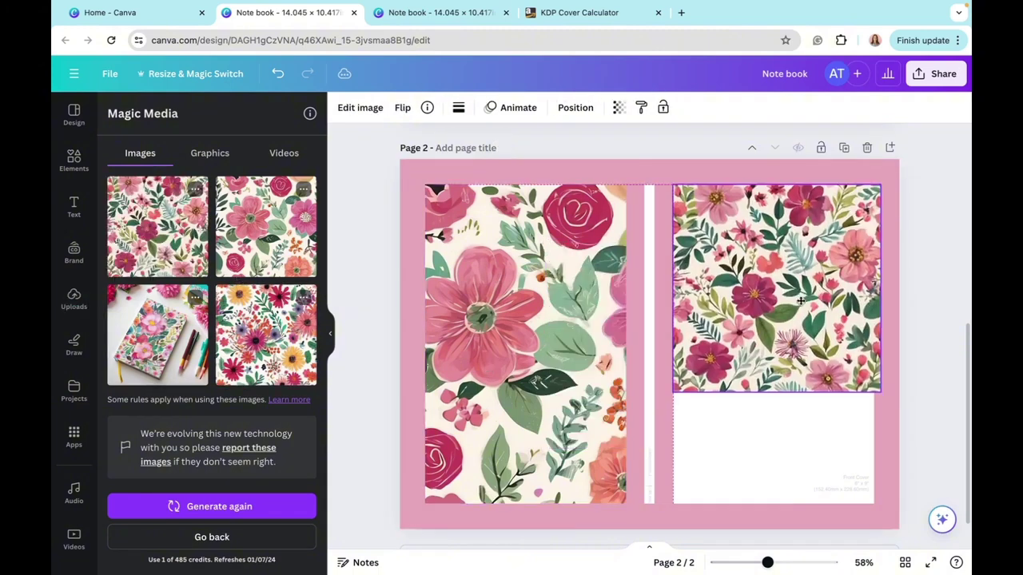
{"action": "left_click_drag", "start_coordinate": [881, 289], "coordinate": [875, 289]}
{"action": "left_click_drag", "start_coordinate": [773, 394], "coordinate": [772, 505]}
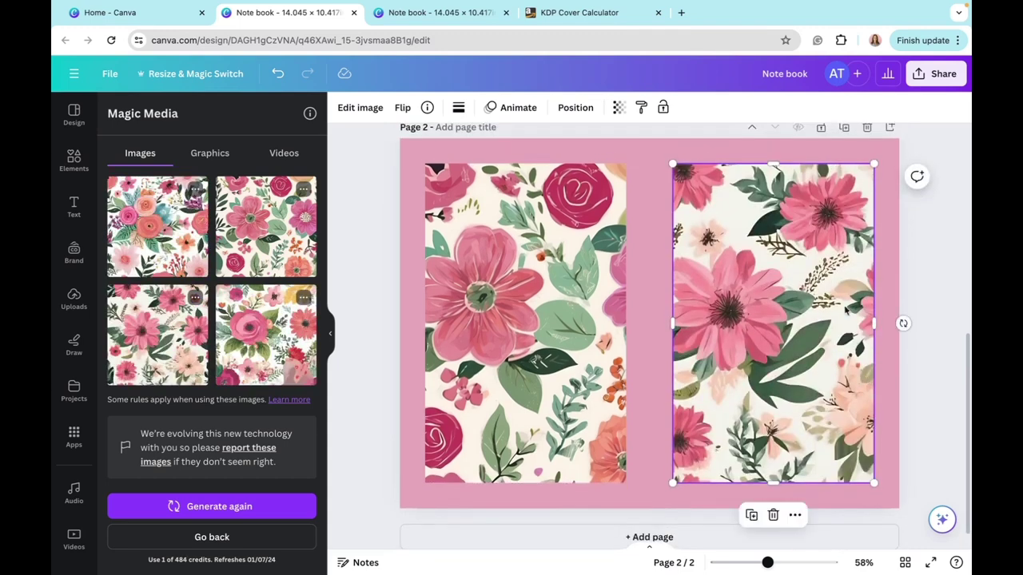
- Add the 'Note & Book' text combination to page 2's front cover
{"action": "left_click", "coordinate": [930, 245]}
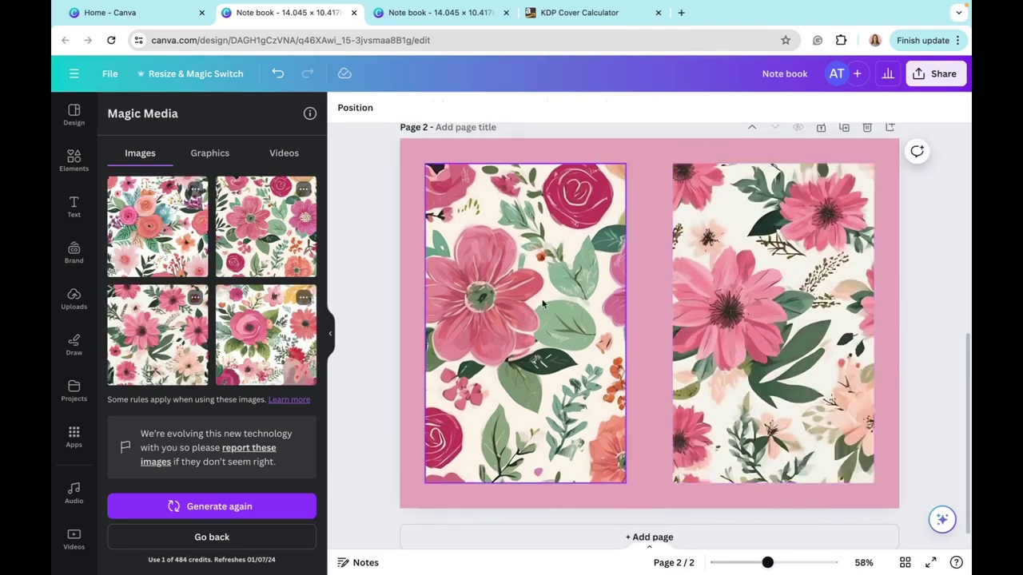
{"action": "left_click", "coordinate": [74, 207]}
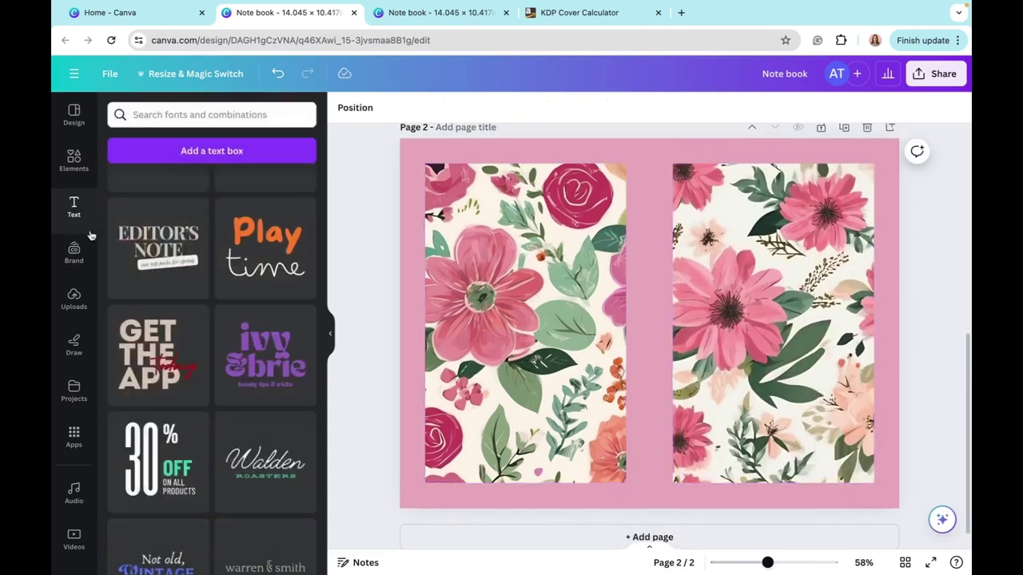
{"action": "scroll", "coordinate": [224, 357], "scroll_direction": "up", "scroll_amount": 3}
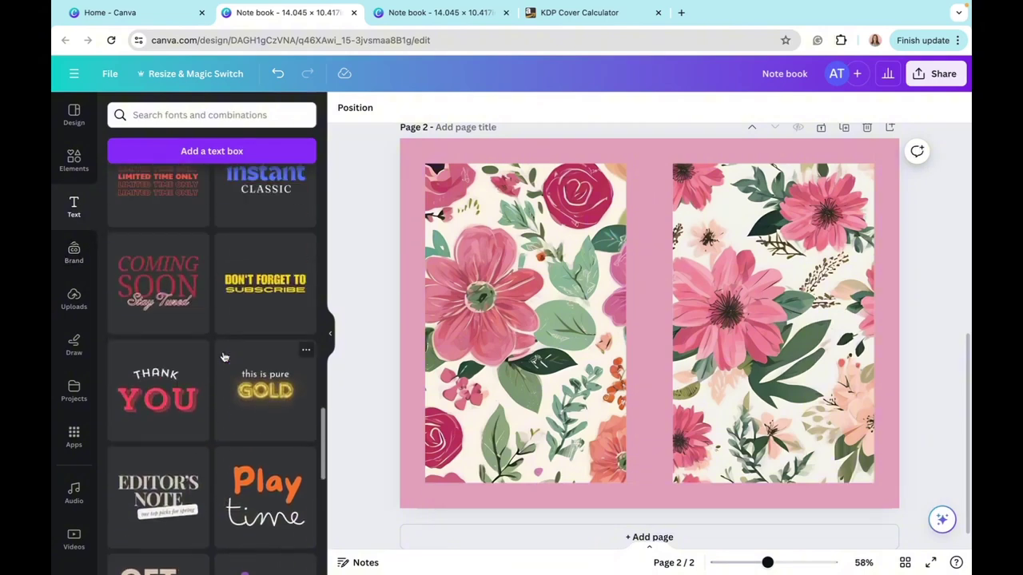
{"action": "scroll", "coordinate": [225, 357], "scroll_direction": "up", "scroll_amount": 3}
{"action": "scroll", "coordinate": [225, 358], "scroll_direction": "down", "scroll_amount": 8}
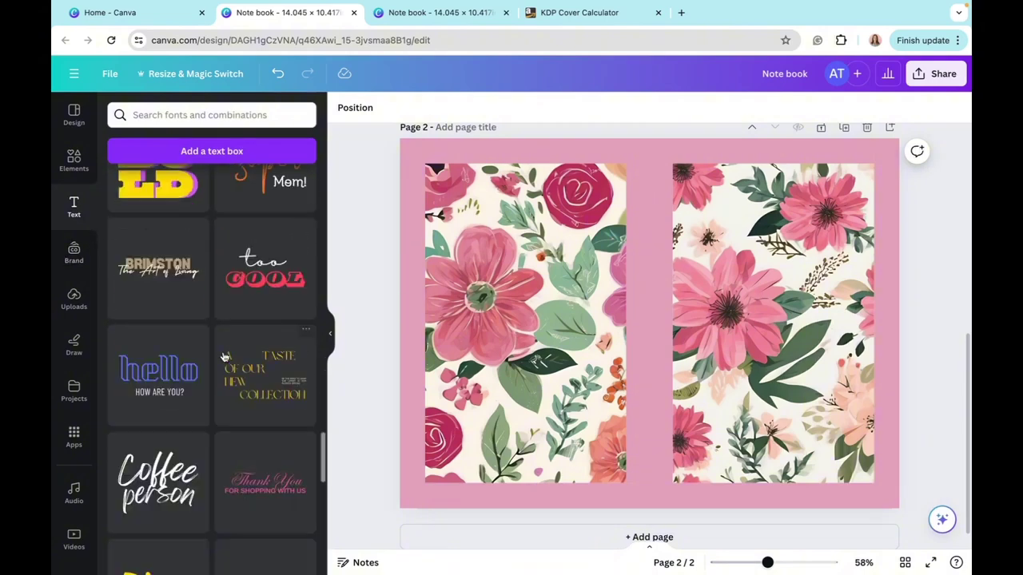
{"action": "scroll", "coordinate": [225, 357], "scroll_direction": "down", "scroll_amount": 8}
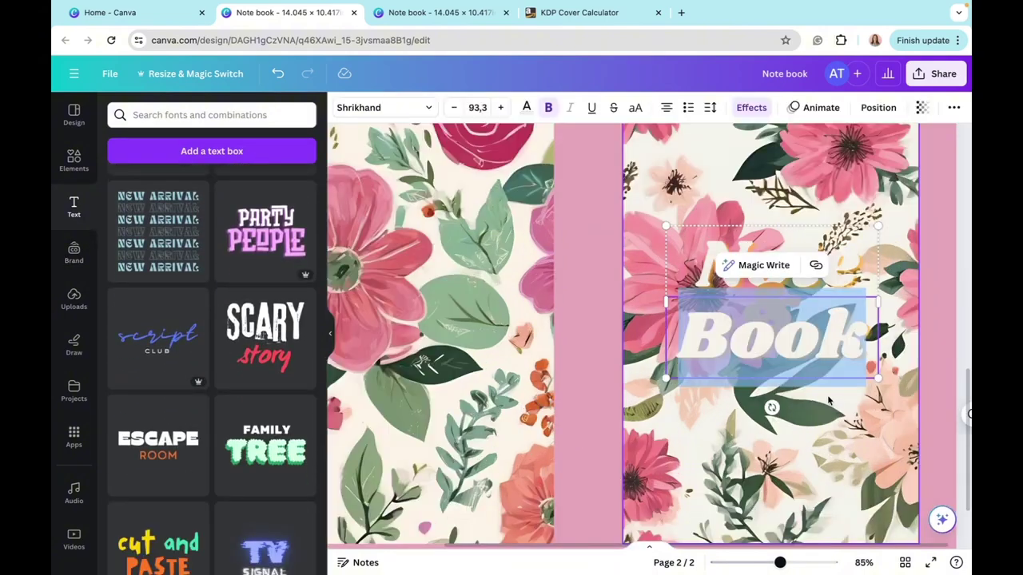
{"action": "left_click", "coordinate": [875, 363]}
{"action": "right_click", "coordinate": [876, 364]}
{"action": "left_click", "coordinate": [815, 336]}
{"action": "left_click", "coordinate": [815, 337]}
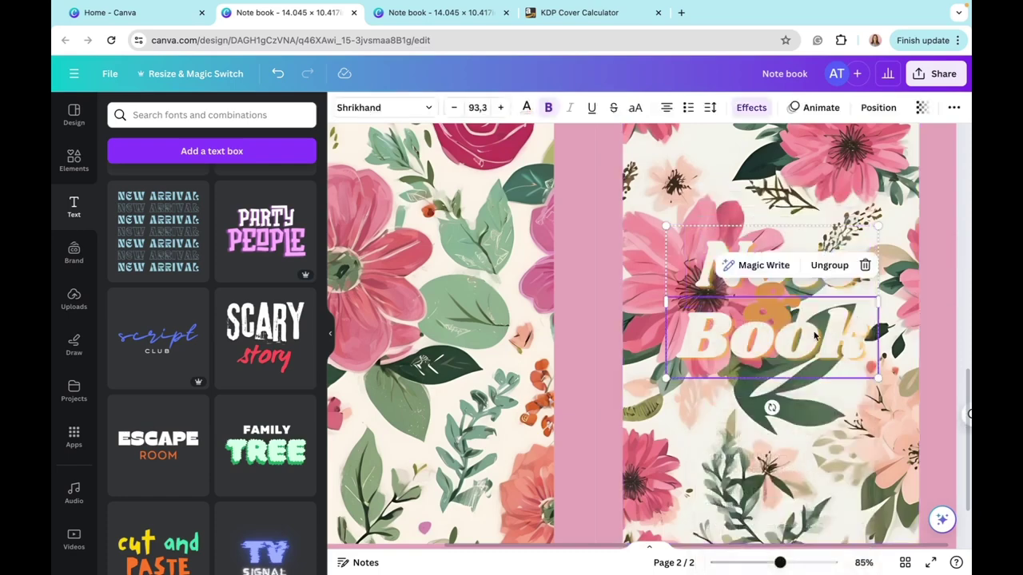
{"action": "right_click", "coordinate": [815, 336]}
{"action": "key", "text": "Escape"}
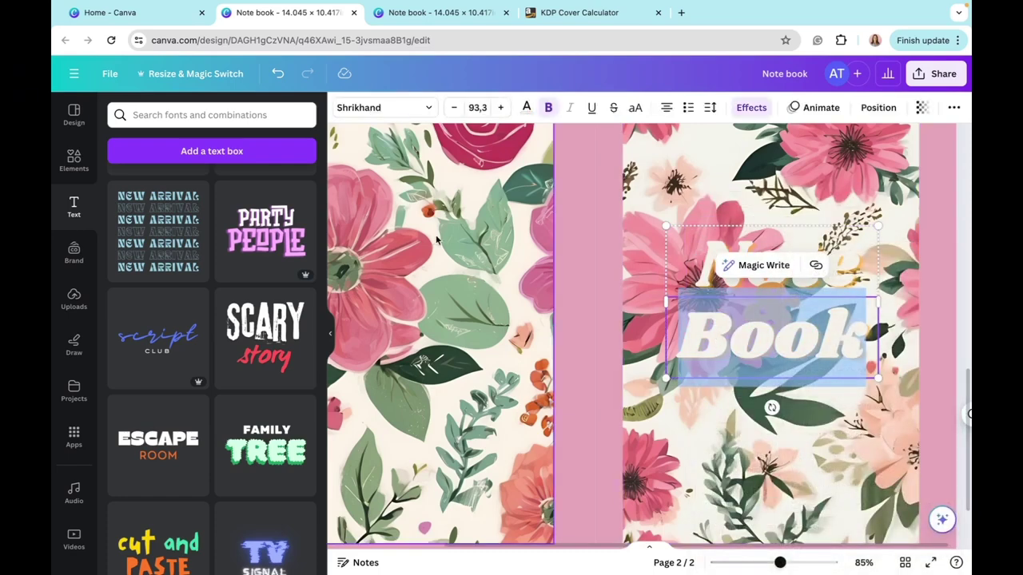
- Place a rounded square behind the title, widen it to frame it, and colour it sage green
{"action": "left_click", "coordinate": [73, 166]}
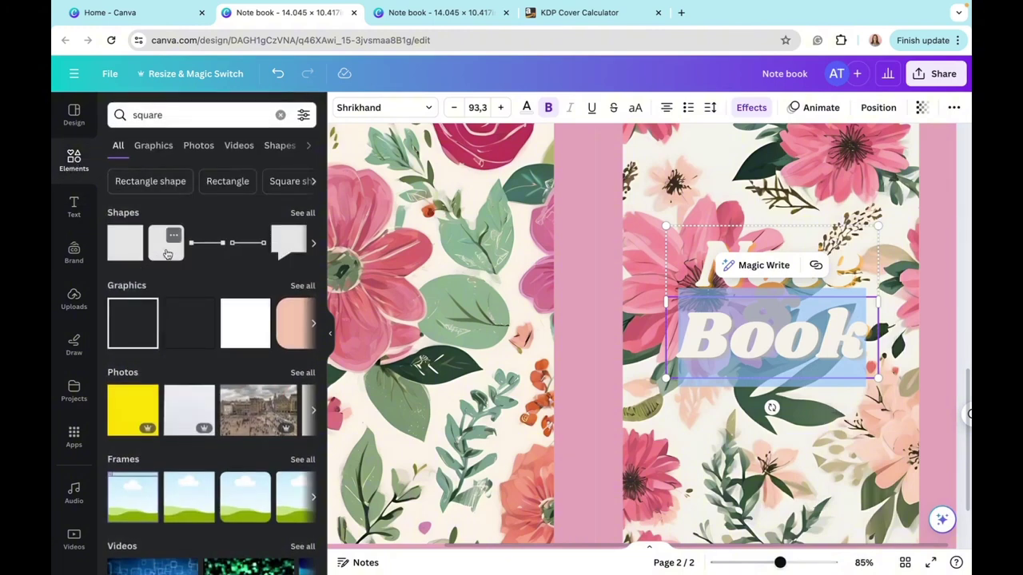
{"action": "left_click", "coordinate": [167, 254]}
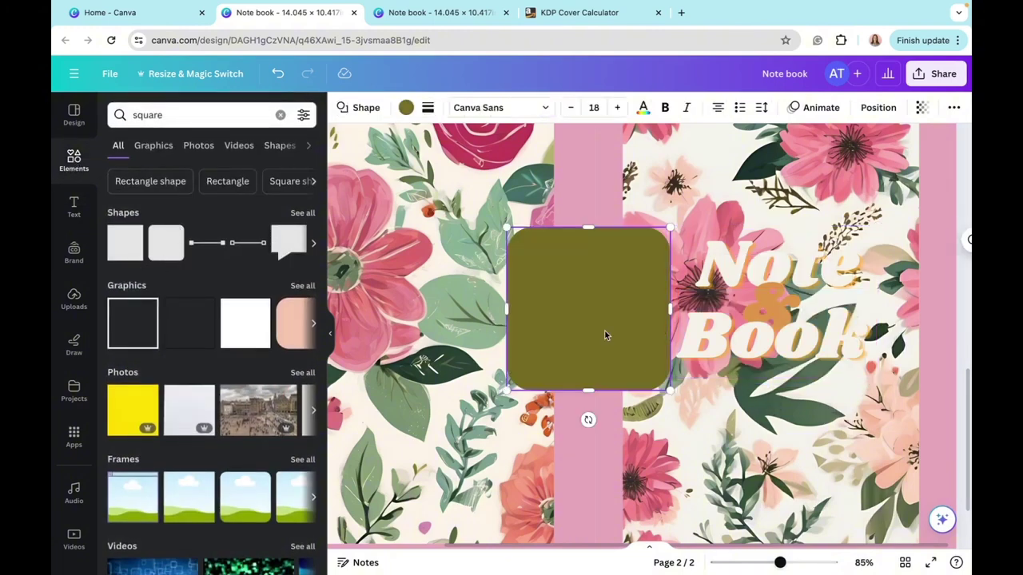
{"action": "left_click_drag", "start_coordinate": [589, 333], "coordinate": [738, 332]}
{"action": "left_click_drag", "start_coordinate": [817, 312], "coordinate": [900, 311]}
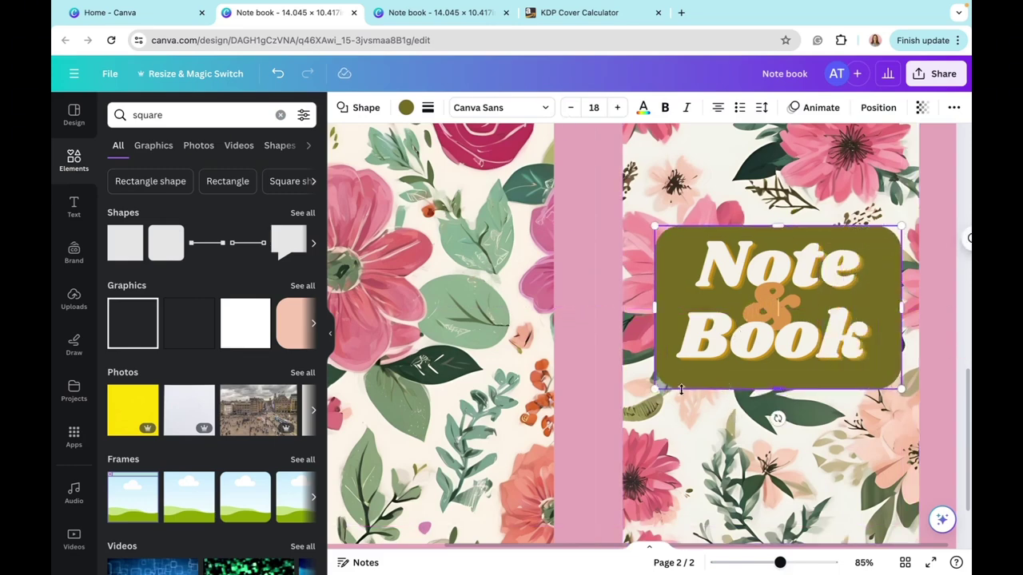
{"action": "left_click", "coordinate": [401, 108]}
{"action": "left_click", "coordinate": [300, 195]}
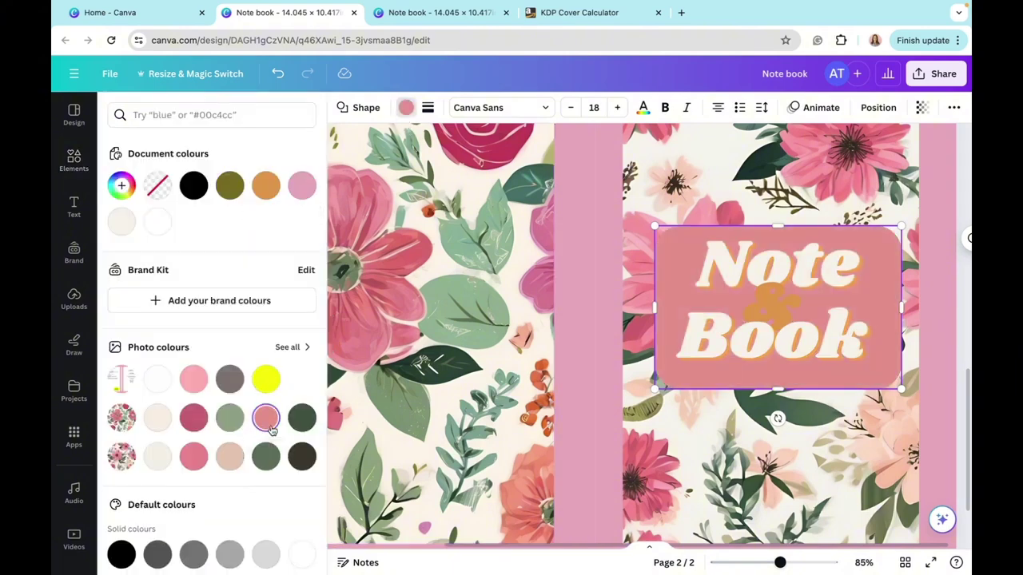
{"action": "left_click", "coordinate": [266, 455]}
{"action": "left_click", "coordinate": [229, 456]}
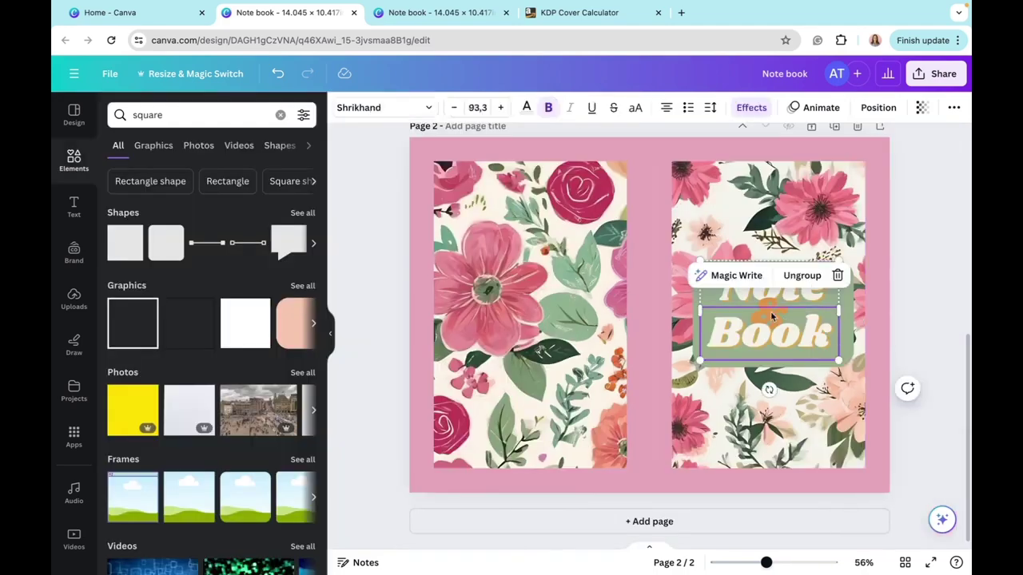
- Give the Note & Book title an Echo effect with a pink shadow colour
{"action": "double_click", "coordinate": [770, 317]}
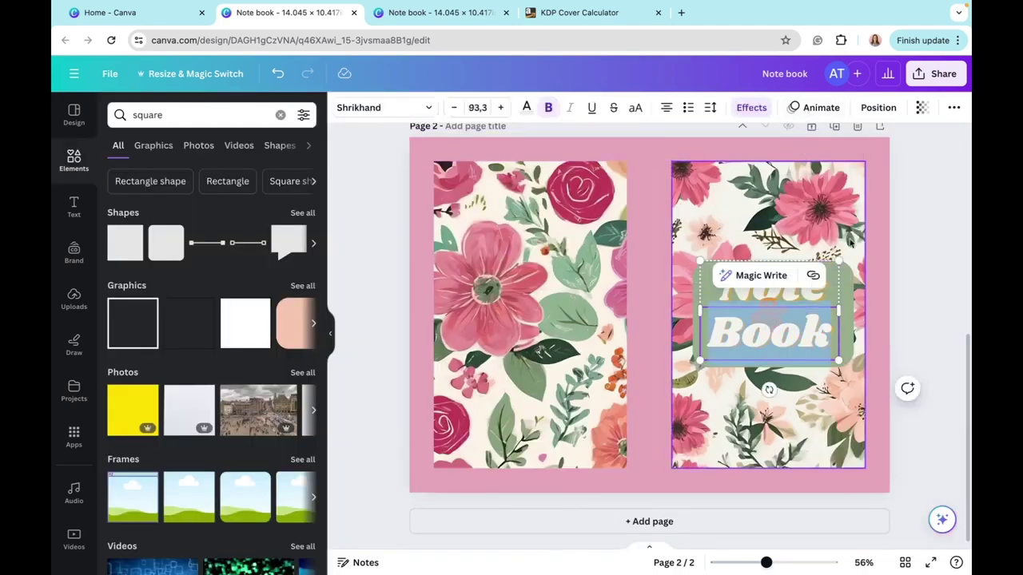
{"action": "scroll", "coordinate": [859, 242], "scroll_direction": "up", "scroll_amount": 5, "text": "ctrl"}
{"action": "scroll", "coordinate": [858, 237], "scroll_direction": "up", "scroll_amount": 3}
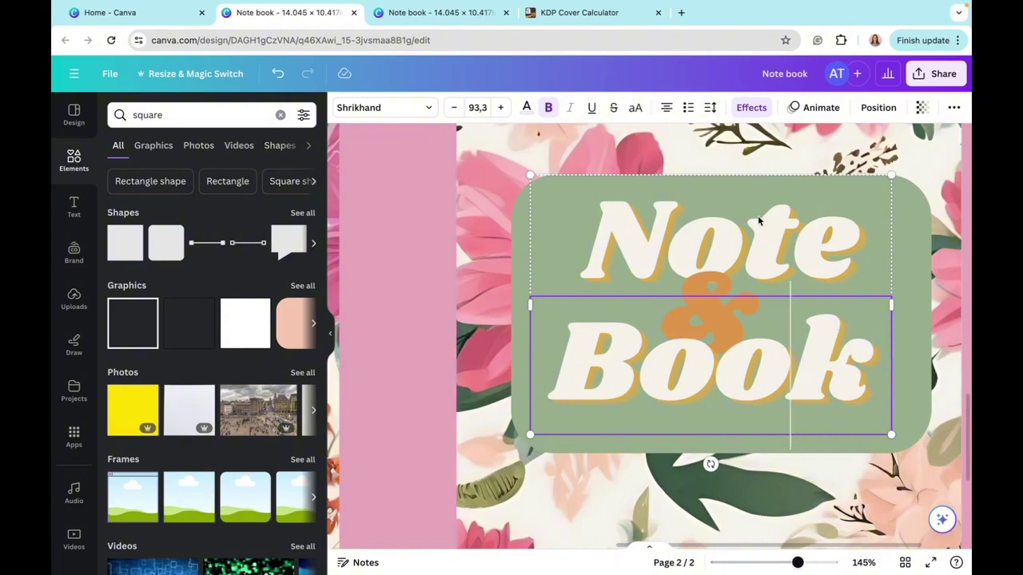
{"action": "left_click", "coordinate": [757, 110]}
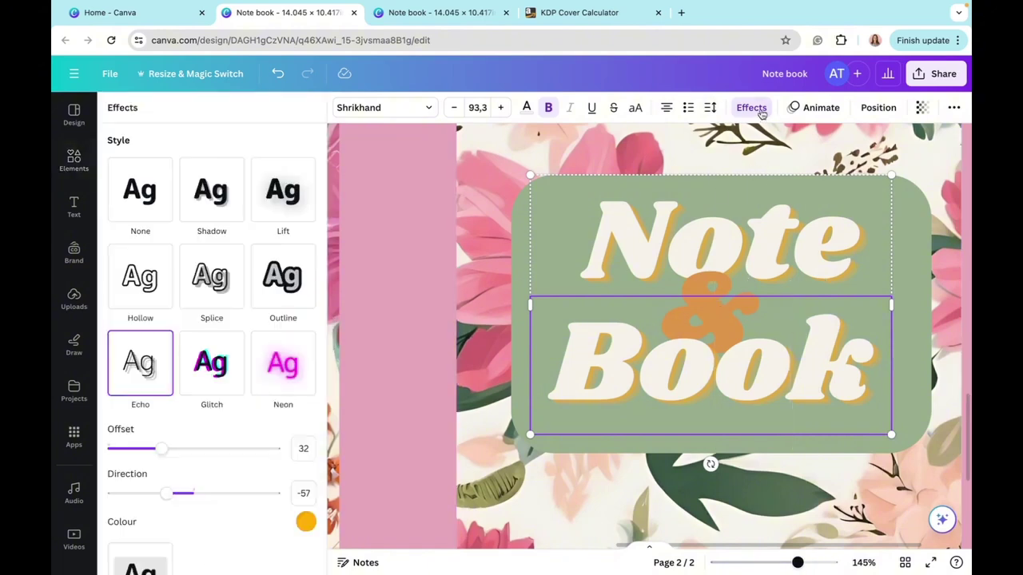
{"action": "scroll", "coordinate": [177, 430], "scroll_direction": "down", "scroll_amount": 1}
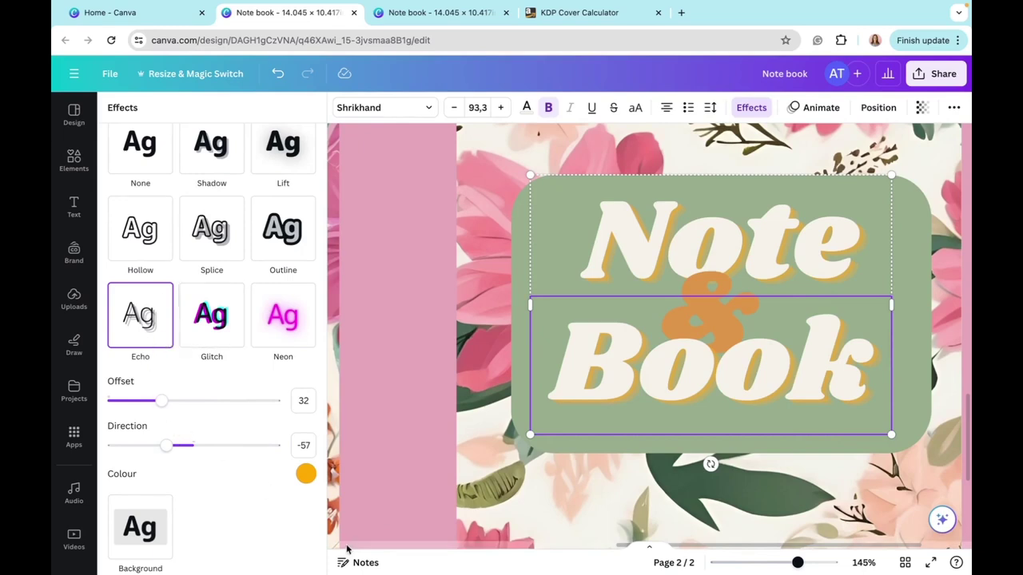
{"action": "left_click", "coordinate": [306, 474]}
{"action": "left_click", "coordinate": [295, 306]}
{"action": "left_click", "coordinate": [716, 339]}
{"action": "left_click", "coordinate": [703, 307]}
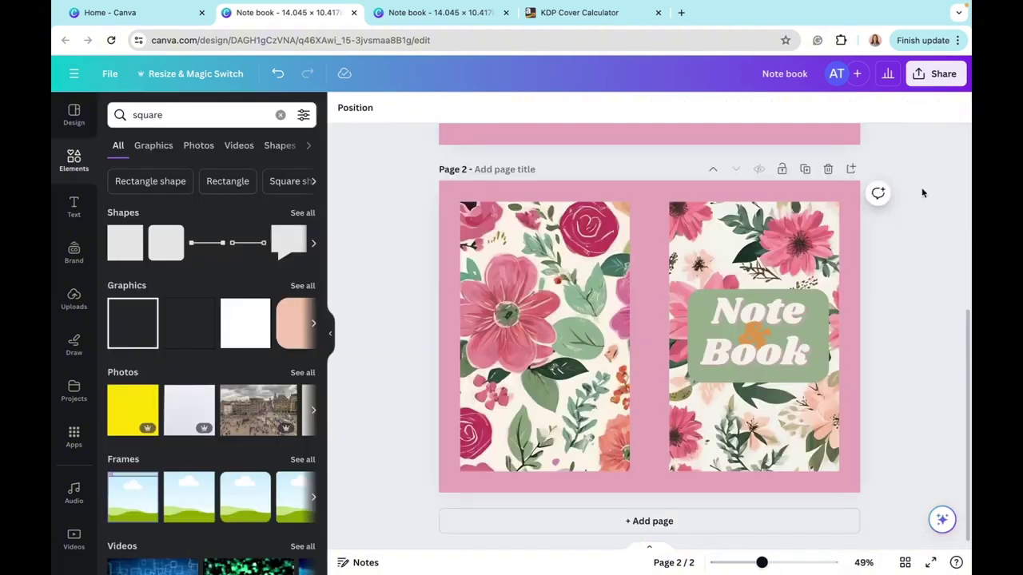
{"action": "scroll", "coordinate": [922, 193], "scroll_direction": "up", "scroll_amount": 3}
- Scroll back up to page 1 with the cream NOTE BOOK cover
{"action": "scroll", "coordinate": [922, 192], "scroll_direction": "up", "scroll_amount": 2}
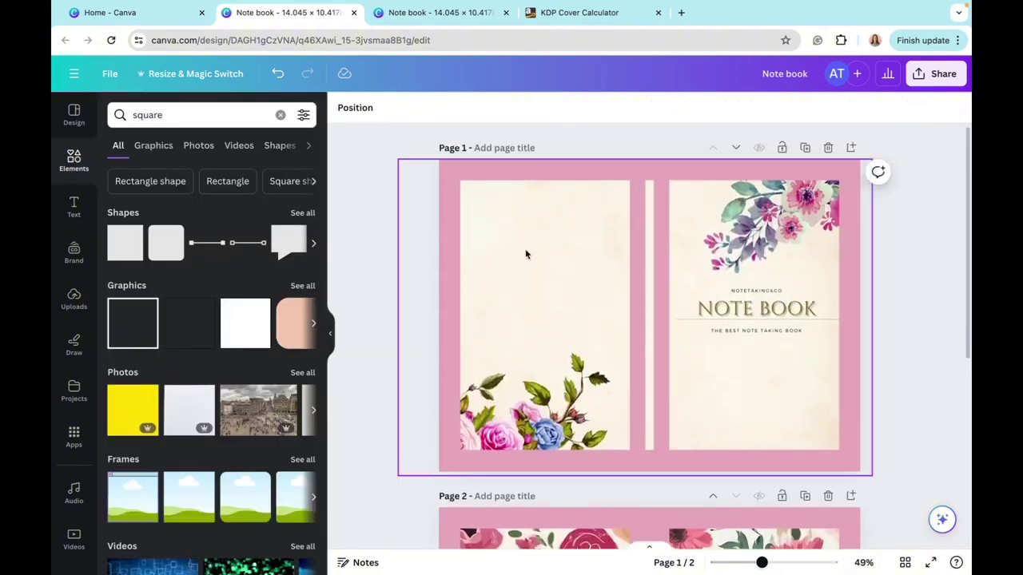
{"action": "scroll", "coordinate": [659, 307], "scroll_direction": "down", "scroll_amount": 5}
{"action": "scroll", "coordinate": [659, 307], "scroll_direction": "up", "scroll_amount": 5}
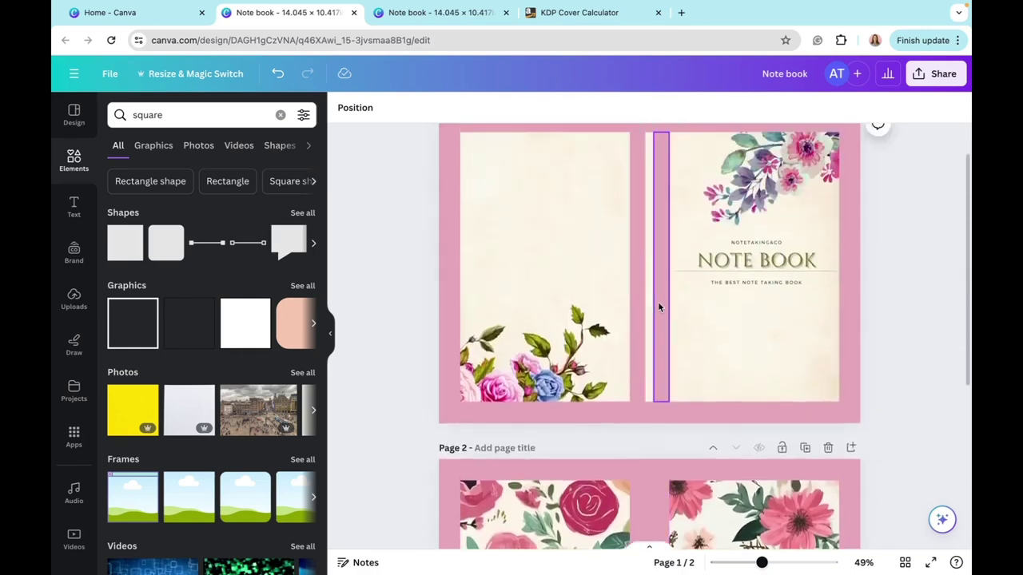
{"action": "scroll", "coordinate": [659, 307], "scroll_direction": "down", "scroll_amount": 5}
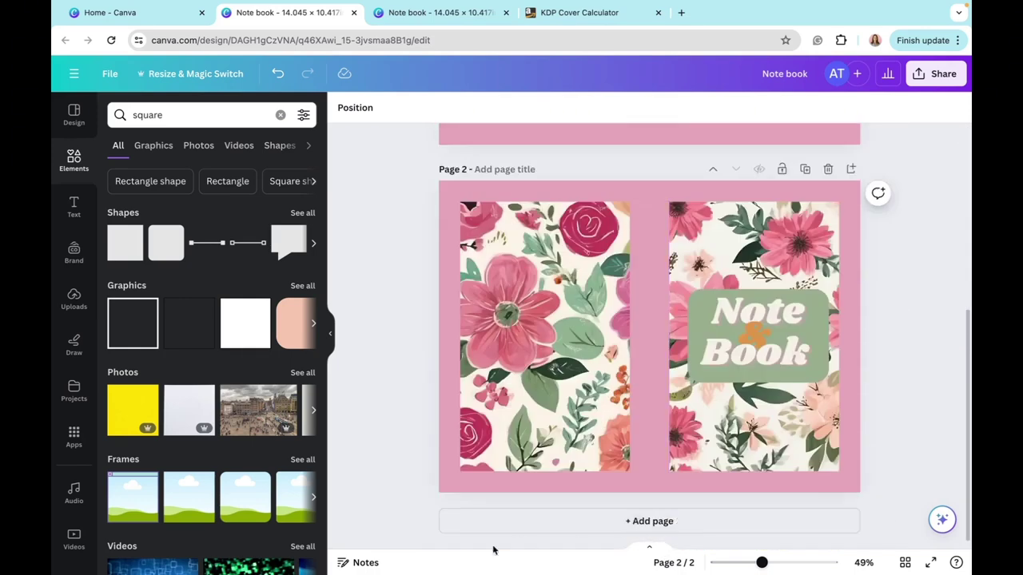
{"action": "scroll", "coordinate": [361, 246], "scroll_direction": "up", "scroll_amount": 5}
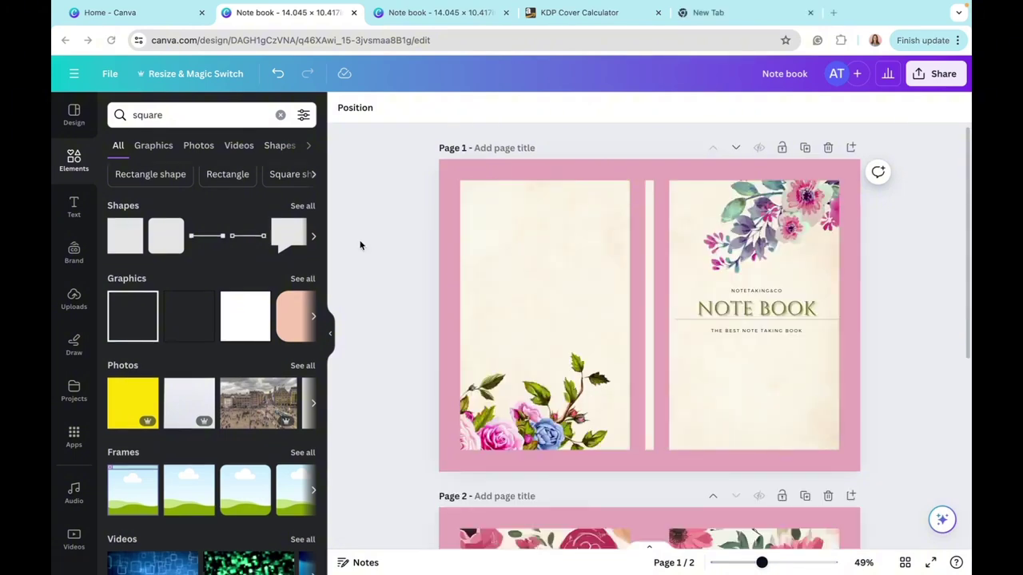
- Start a new custom-size design with its units set to inches
{"action": "left_click", "coordinate": [110, 76]}
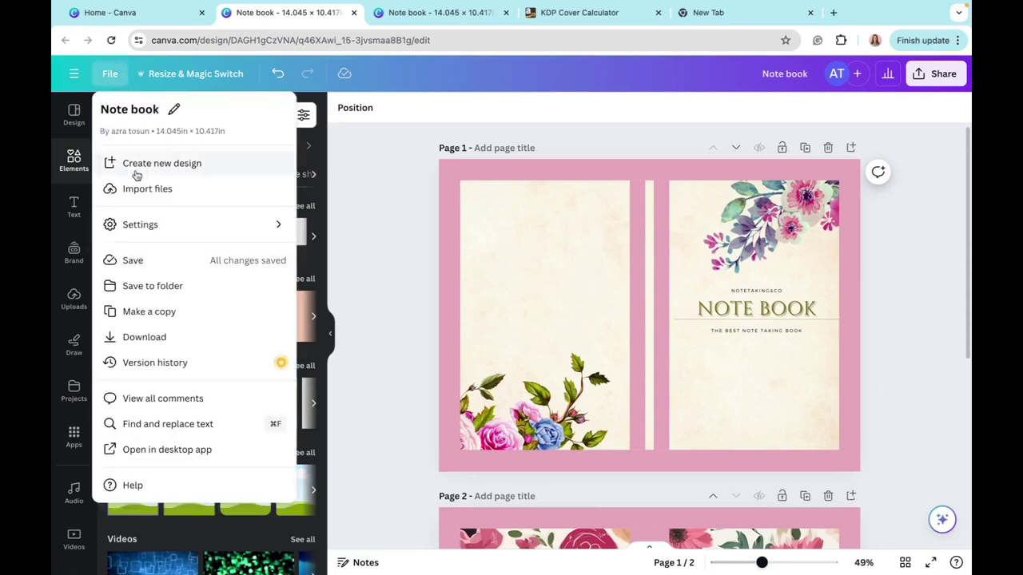
{"action": "left_click", "coordinate": [187, 171]}
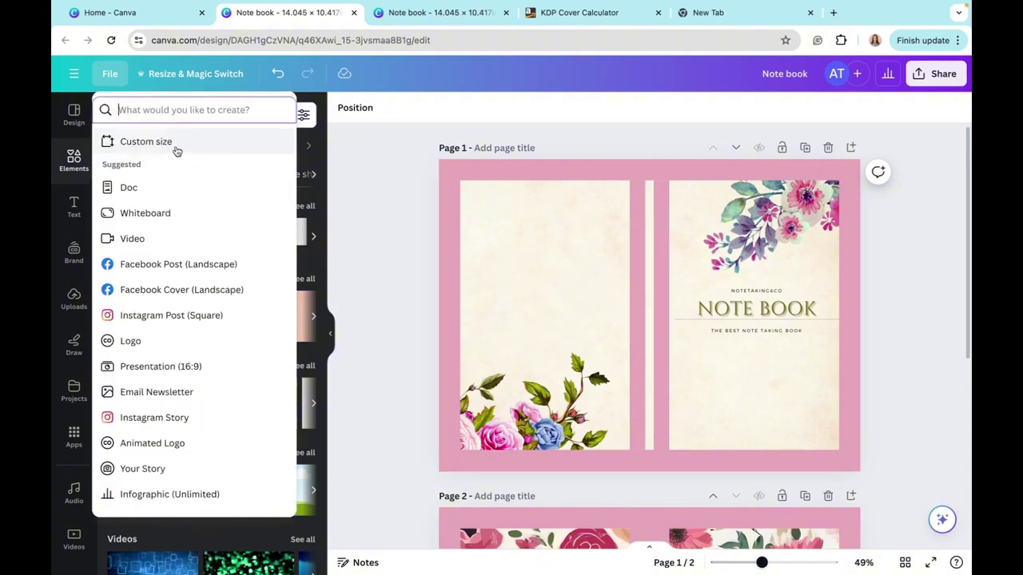
{"action": "left_click", "coordinate": [168, 147]}
{"action": "left_click", "coordinate": [229, 163]}
{"action": "left_click", "coordinate": [238, 201]}
{"action": "left_click", "coordinate": [212, 165]}
{"action": "left_click", "coordinate": [222, 226]}
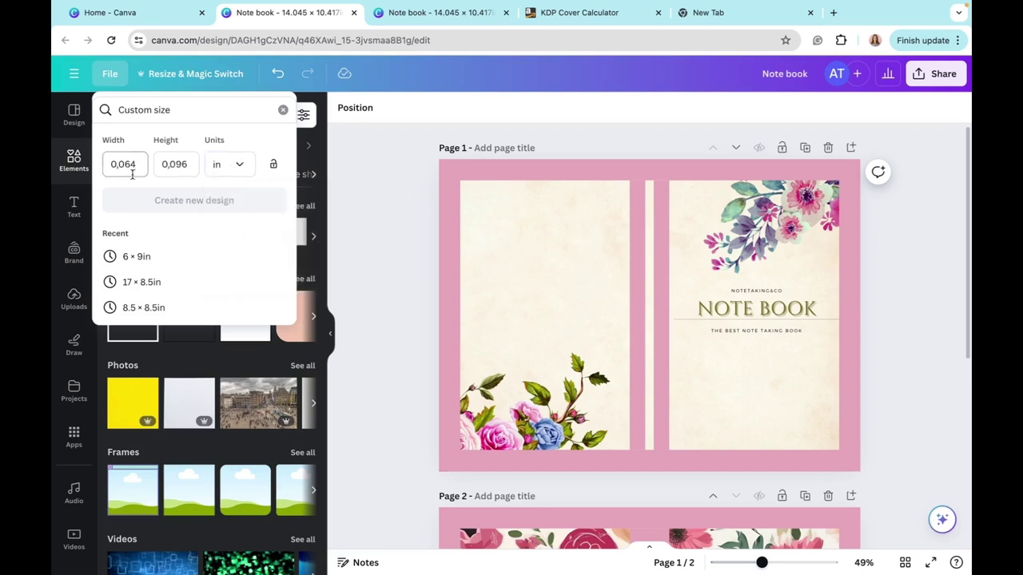
- Enter a width of 6.125 in and a height of 9.25 in
{"action": "double_click", "coordinate": [128, 163]}
{"action": "key", "text": "BackSpace"}
{"action": "key", "text": "Tab"}
{"action": "key", "text": "BackSpace"}
{"action": "type", "text": "9."}
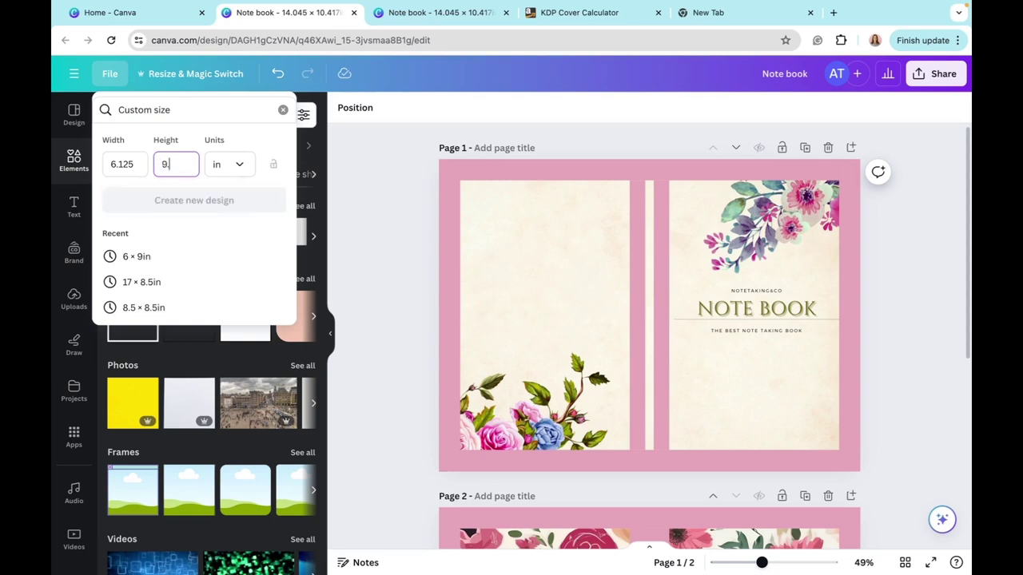
{"action": "type", "text": "25"}
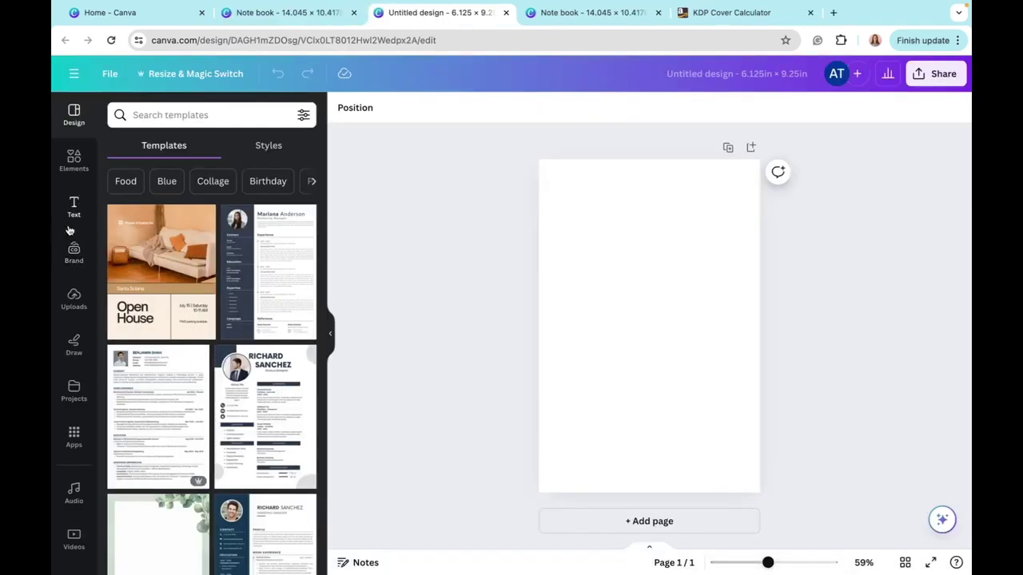
- Stretch a subheading text box into a ruled line near the top and duplicate copies down the page
{"action": "left_click", "coordinate": [70, 212]}
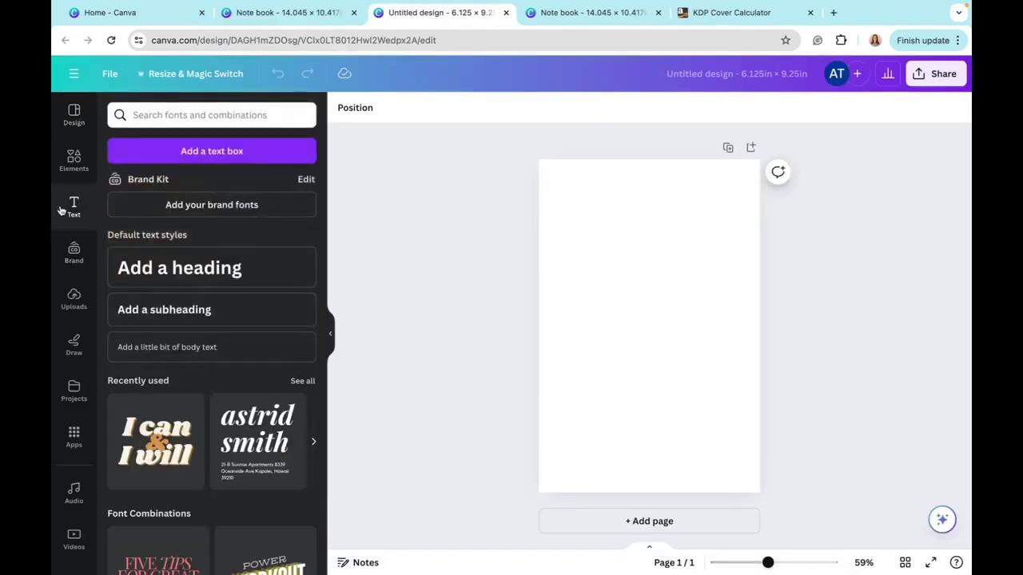
{"action": "left_click", "coordinate": [220, 323]}
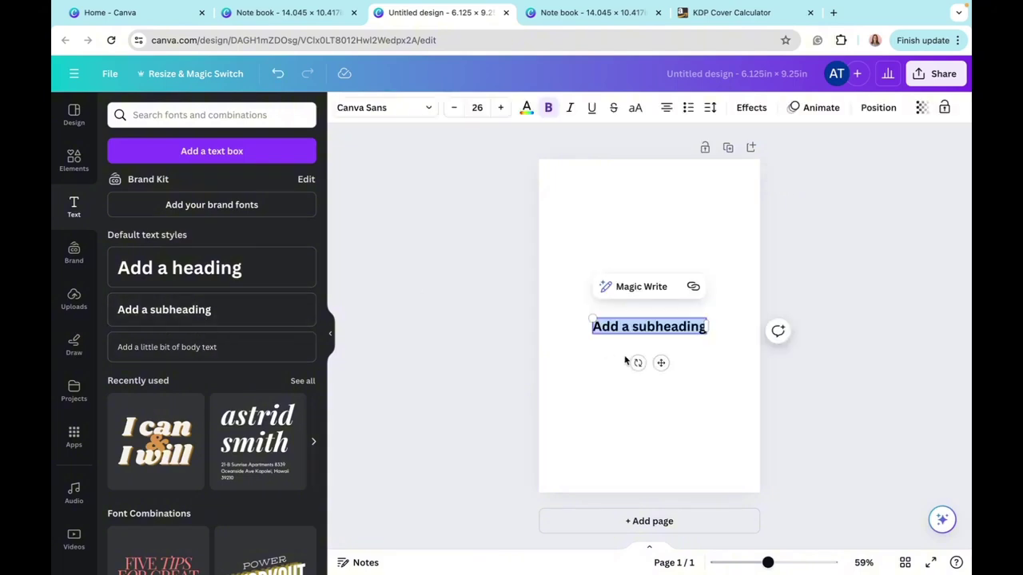
{"action": "left_click_drag", "start_coordinate": [660, 363], "coordinate": [632, 233]}
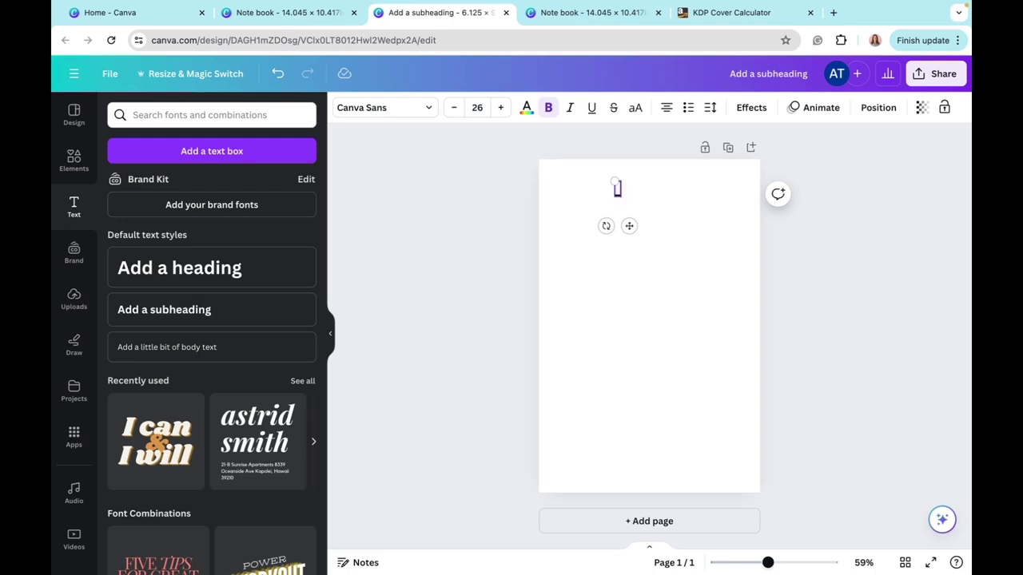
{"action": "left_click_drag", "start_coordinate": [615, 181], "coordinate": [534, 198]}
{"action": "scroll", "coordinate": [780, 254], "scroll_direction": "down", "scroll_amount": 3}
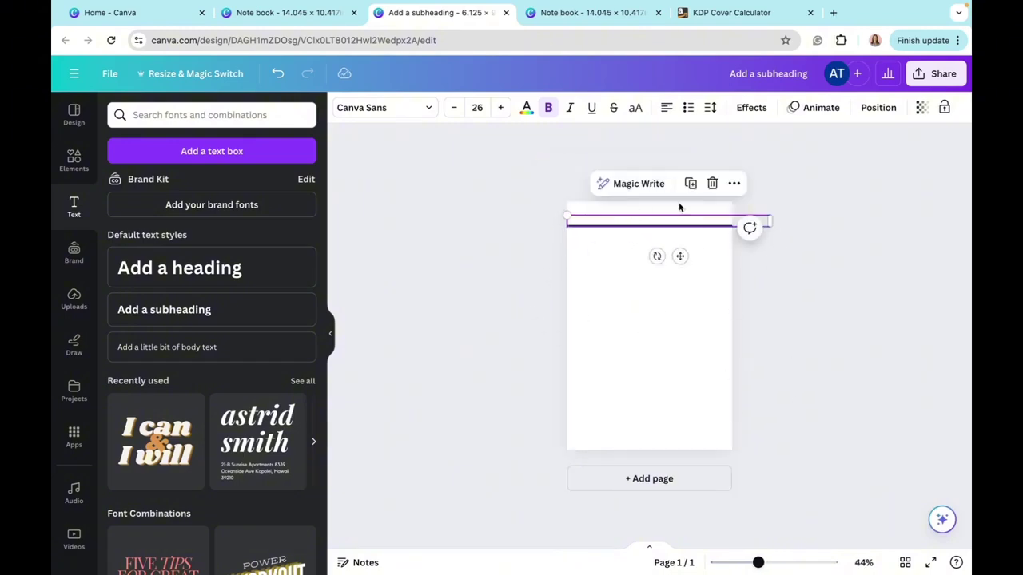
{"action": "left_click", "coordinate": [691, 184]}
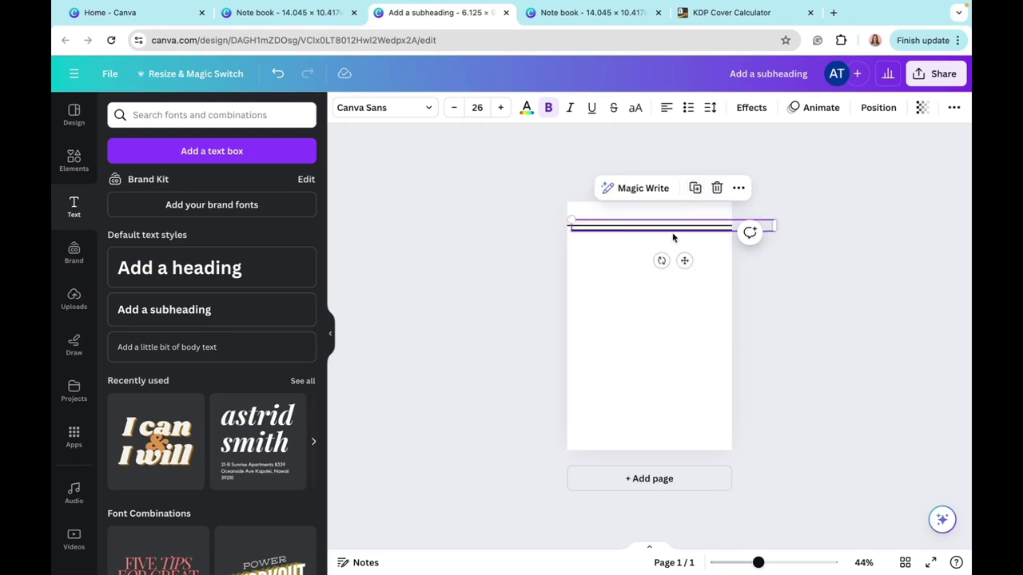
{"action": "mouse_move", "coordinate": [673, 235]}
{"action": "left_mouse_down"}
{"action": "mouse_move", "coordinate": [660, 257]}
{"action": "mouse_move", "coordinate": [670, 242]}
{"action": "left_mouse_up"}
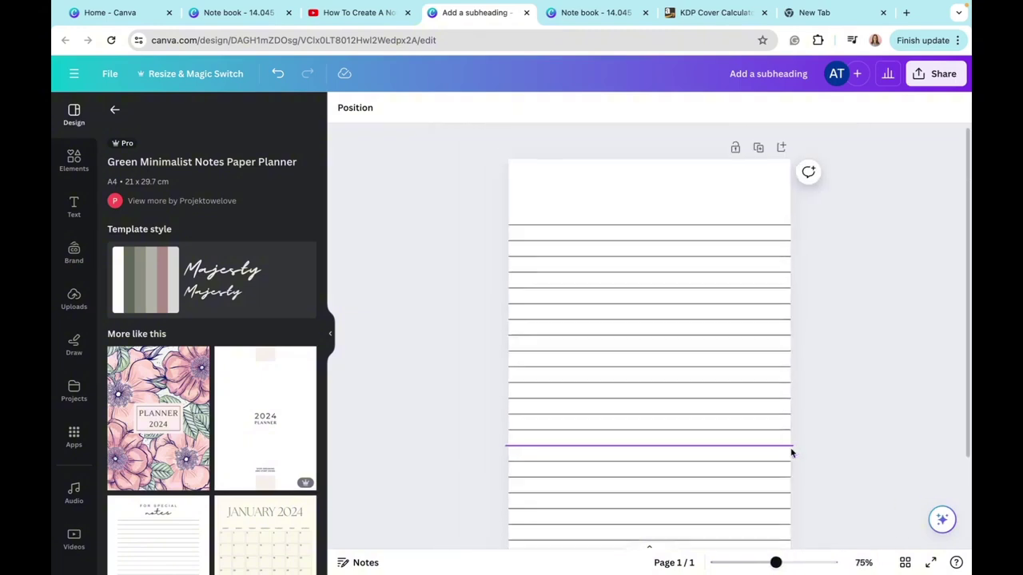
- Recolour all the ruled lines to Dark Gray #545454
{"action": "scroll", "coordinate": [791, 453], "scroll_direction": "down", "scroll_amount": 2}
{"action": "scroll", "coordinate": [791, 453], "scroll_direction": "up", "scroll_amount": 1}
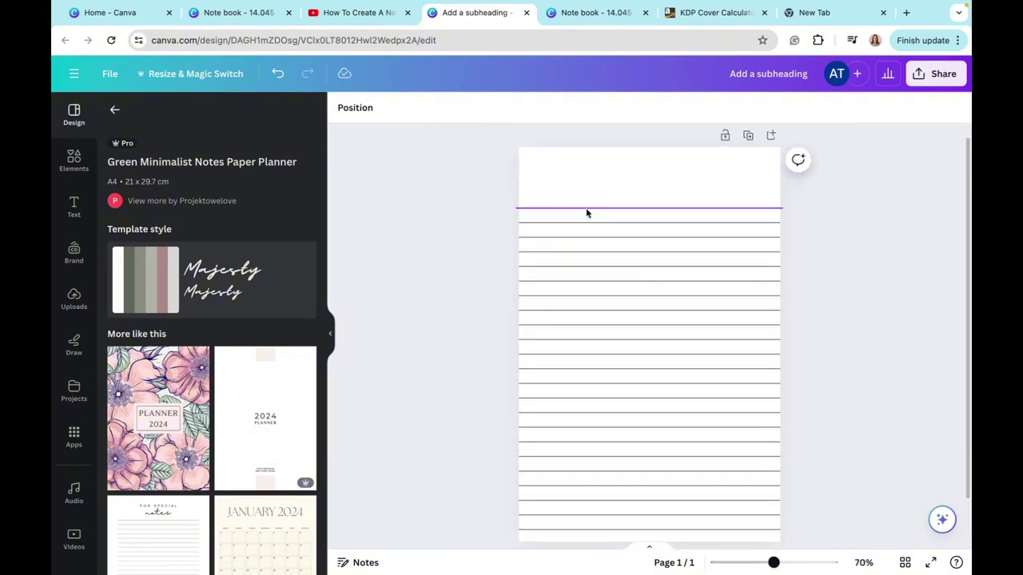
{"action": "left_click_drag", "start_coordinate": [548, 199], "coordinate": [653, 555]}
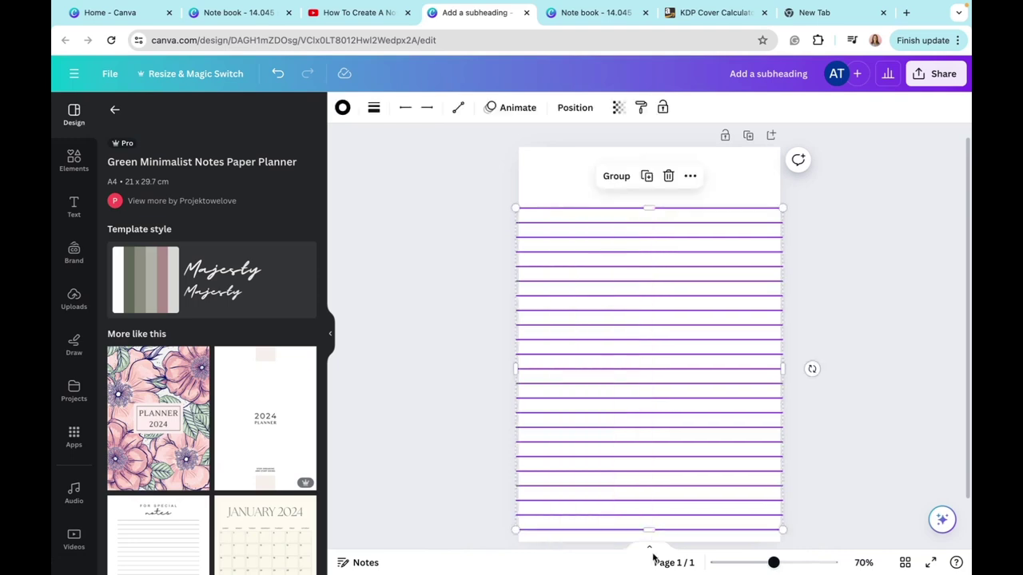
{"action": "left_click", "coordinate": [343, 108]}
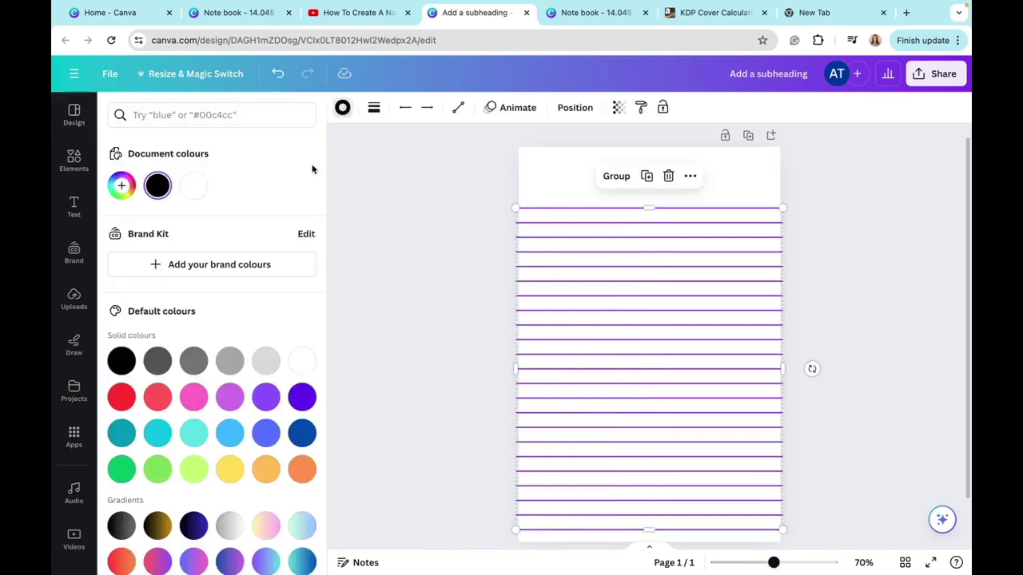
{"action": "left_click", "coordinate": [158, 361]}
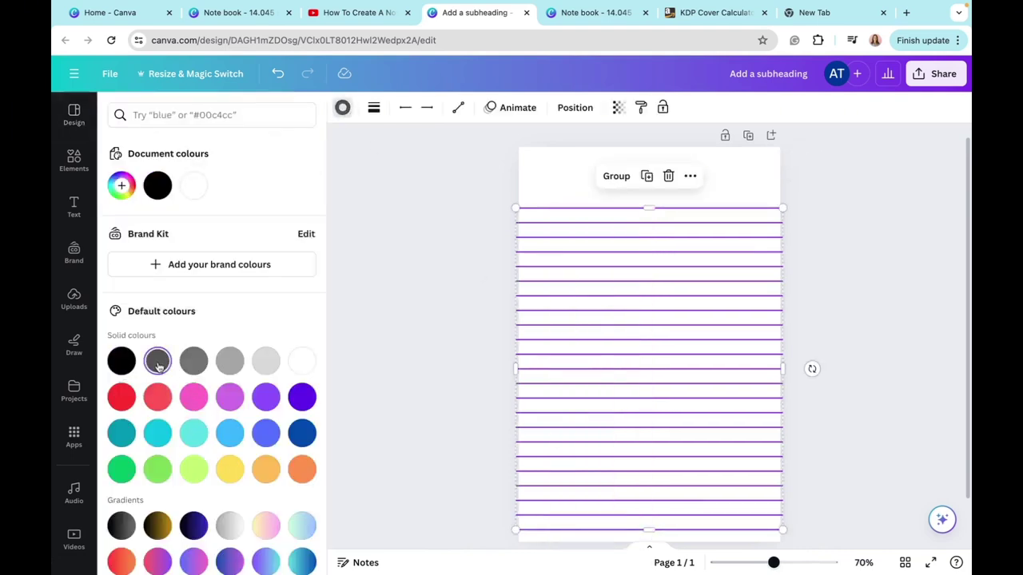
{"action": "left_click", "coordinate": [807, 248]}
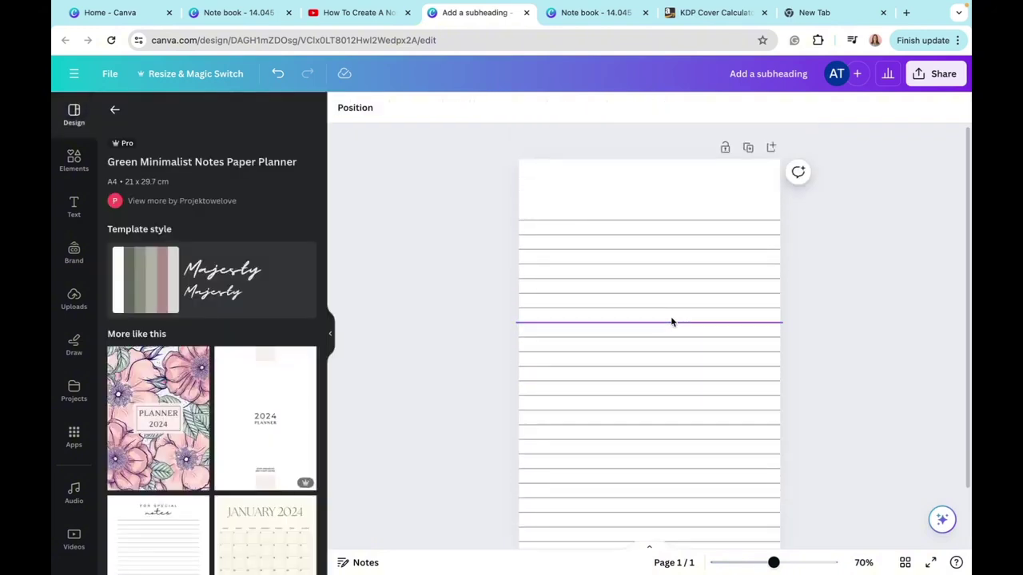
- Show the full list of recently used text styles in the Text panel
{"action": "scroll", "coordinate": [671, 322], "scroll_direction": "down", "scroll_amount": 2}
{"action": "scroll", "coordinate": [662, 326], "scroll_direction": "up", "scroll_amount": 2}
{"action": "left_click", "coordinate": [674, 178]}
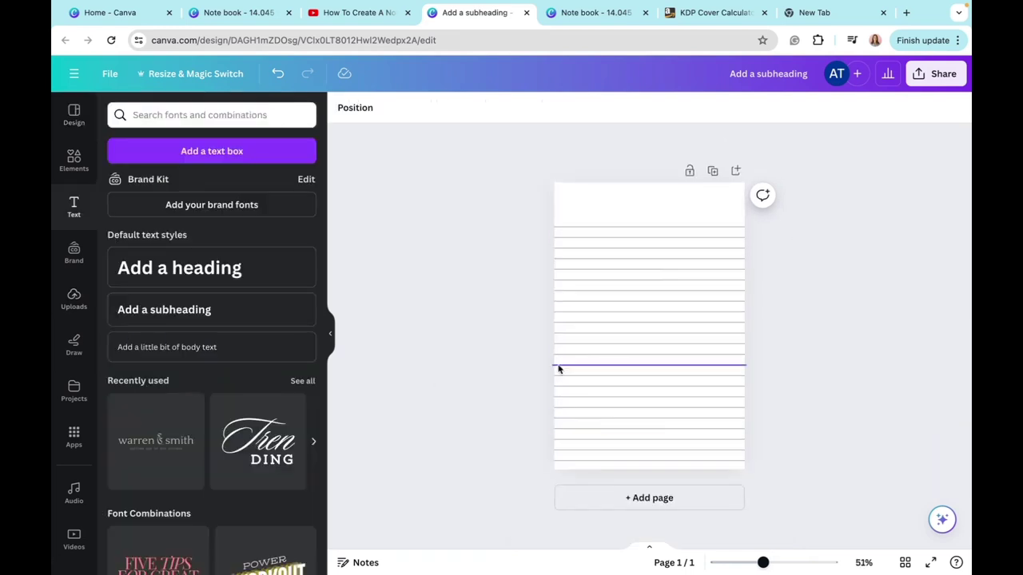
{"action": "left_click", "coordinate": [296, 381]}
{"action": "scroll", "coordinate": [300, 431], "scroll_direction": "down", "scroll_amount": 5}
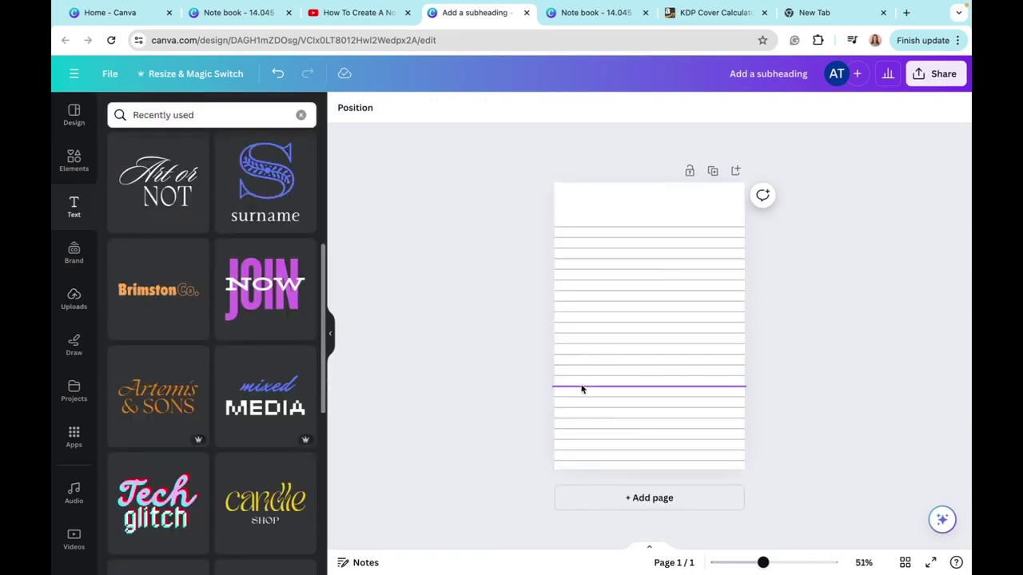
- Insert a recently used text style to put the FOR SPECIAL heading above the ruled lines
{"action": "scroll", "coordinate": [581, 389], "scroll_direction": "up", "scroll_amount": 5}
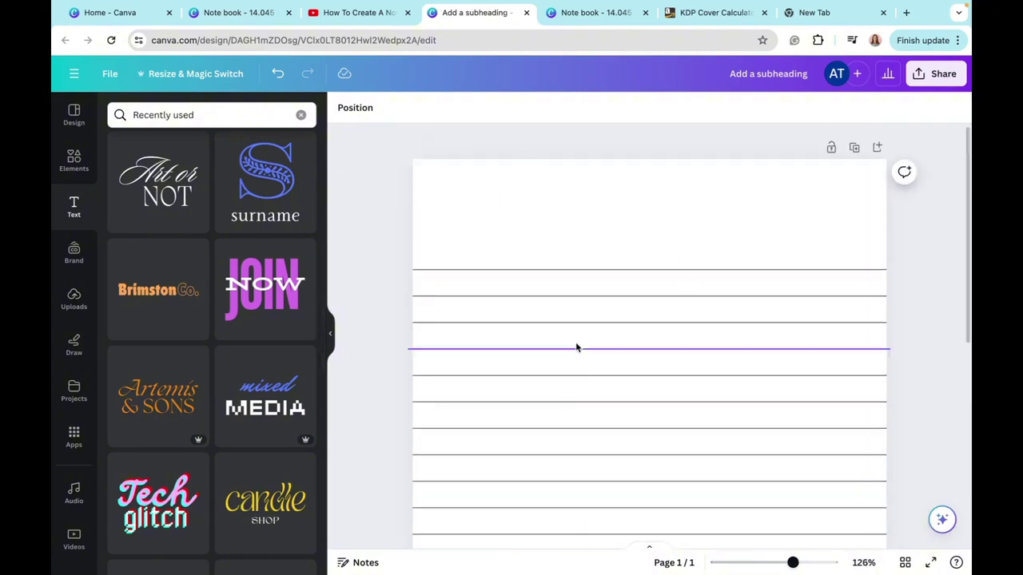
{"action": "scroll", "coordinate": [233, 477], "scroll_direction": "down", "scroll_amount": 3}
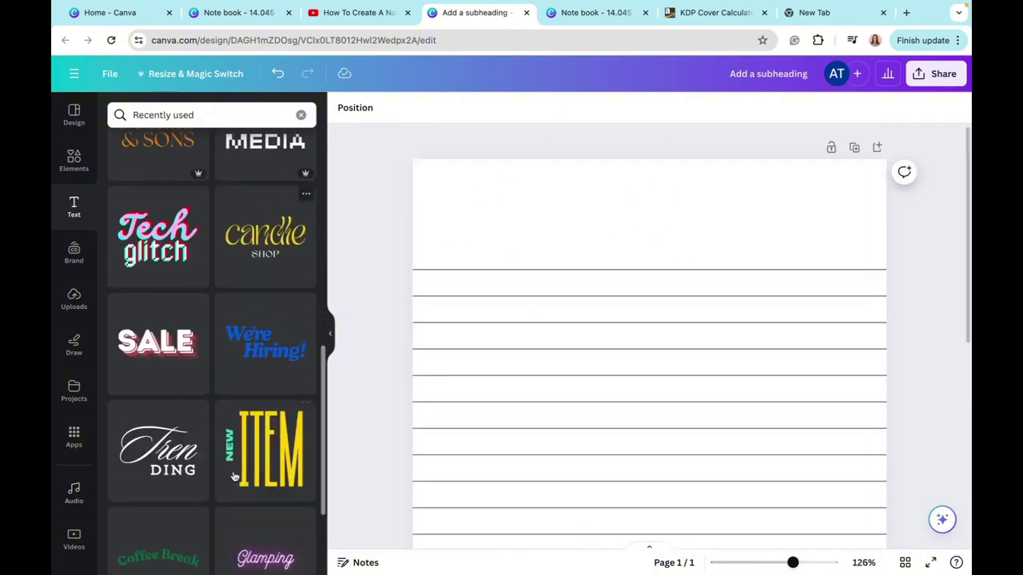
{"action": "scroll", "coordinate": [232, 477], "scroll_direction": "up", "scroll_amount": 7}
{"action": "scroll", "coordinate": [187, 235], "scroll_direction": "down", "scroll_amount": 12}
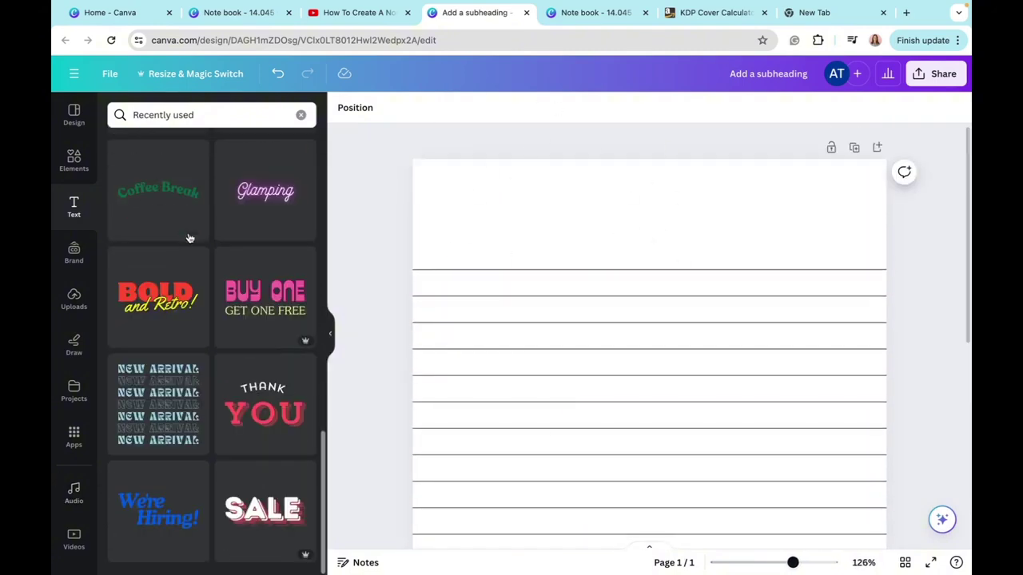
{"action": "scroll", "coordinate": [188, 231], "scroll_direction": "up", "scroll_amount": 10}
{"action": "scroll", "coordinate": [187, 233], "scroll_direction": "up", "scroll_amount": 3}
{"action": "left_click", "coordinate": [77, 218]}
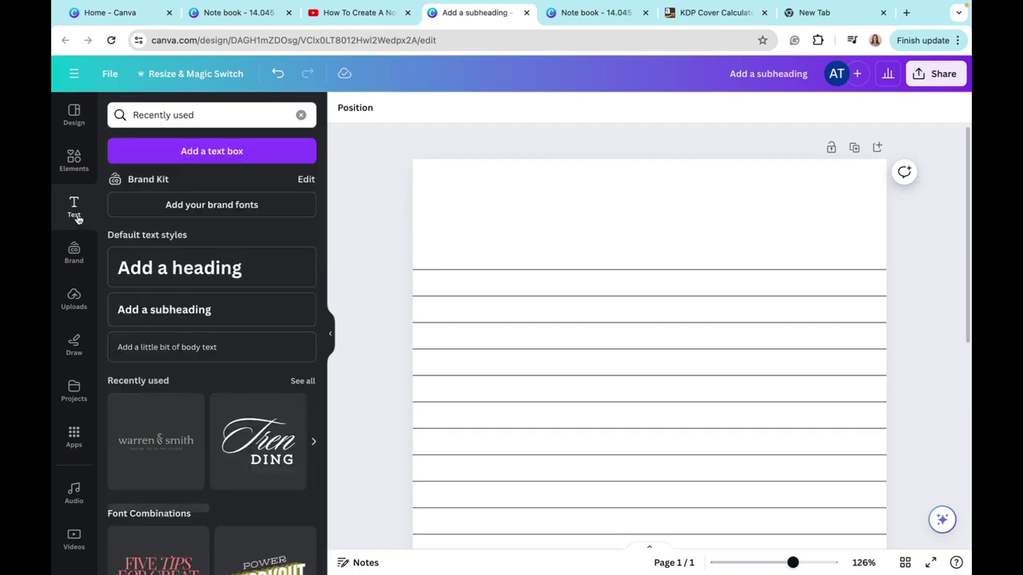
{"action": "scroll", "coordinate": [343, 372], "scroll_direction": "down", "scroll_amount": 5}
{"action": "scroll", "coordinate": [211, 440], "scroll_direction": "down", "scroll_amount": 10}
{"action": "scroll", "coordinate": [210, 442], "scroll_direction": "down", "scroll_amount": 15}
{"action": "scroll", "coordinate": [209, 442], "scroll_direction": "down", "scroll_amount": 5}
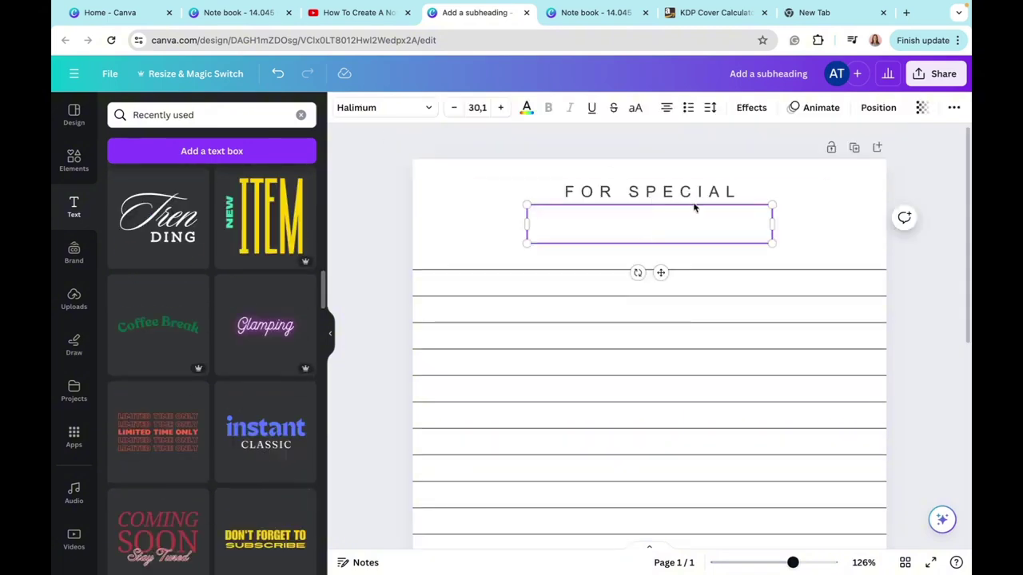
{"action": "left_click", "coordinate": [709, 193]}
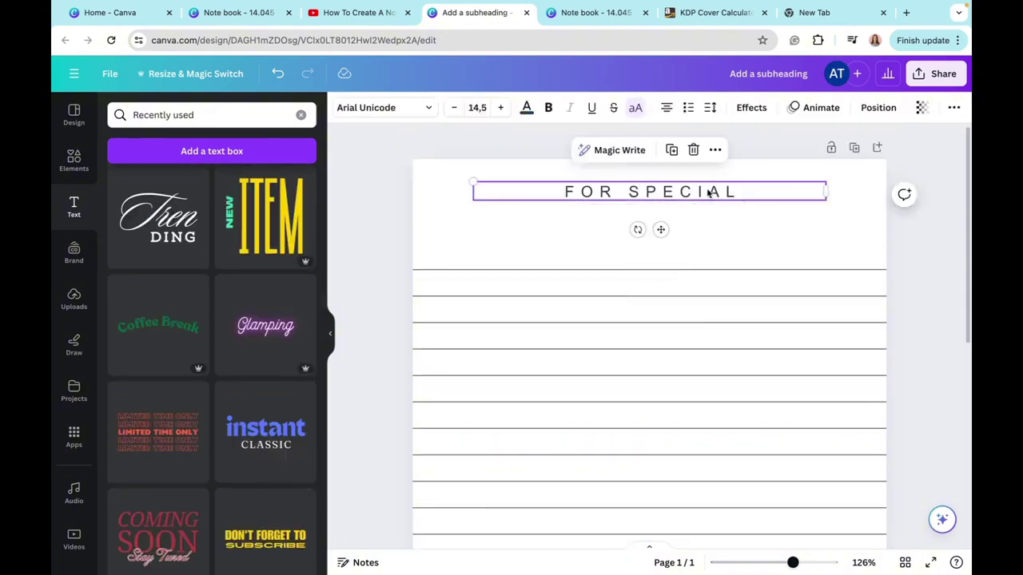
{"action": "left_click", "coordinate": [691, 241]}
- Type 'Notes' in Halimum script below the heading, centre it, and add a blank second page
{"action": "left_click", "coordinate": [664, 235]}
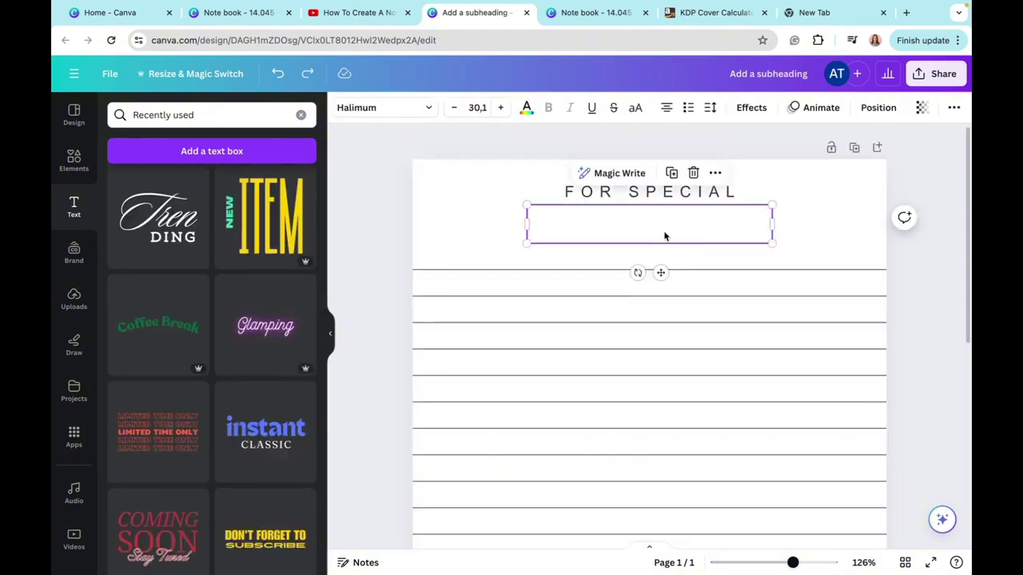
{"action": "left_click", "coordinate": [664, 231]}
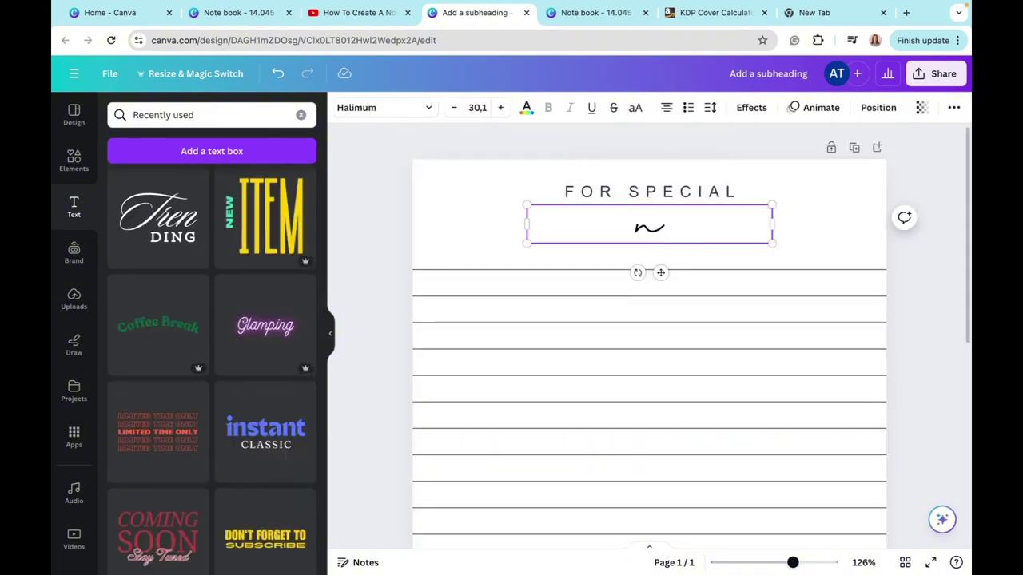
{"action": "type", "text": "Notes"}
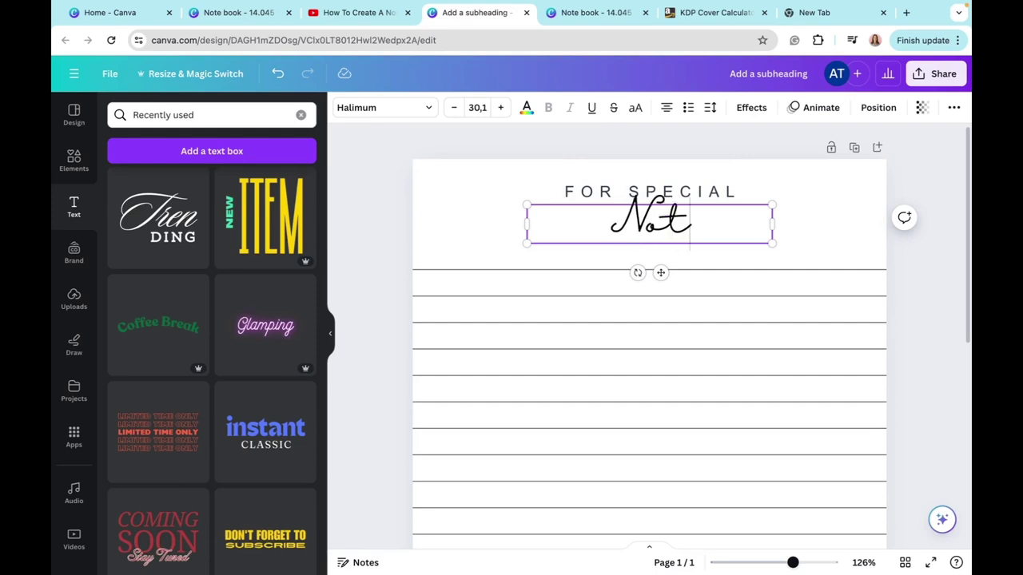
{"action": "left_click", "coordinate": [847, 202]}
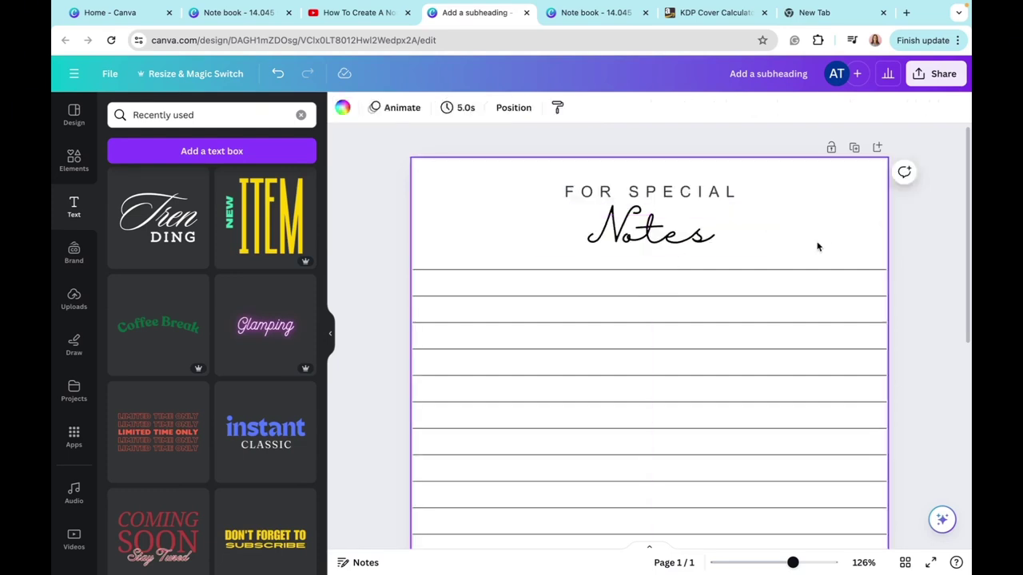
{"action": "left_click_drag", "start_coordinate": [707, 244], "coordinate": [692, 242]}
{"action": "left_click", "coordinate": [841, 210]}
{"action": "key", "text": "ctrl+minus"}
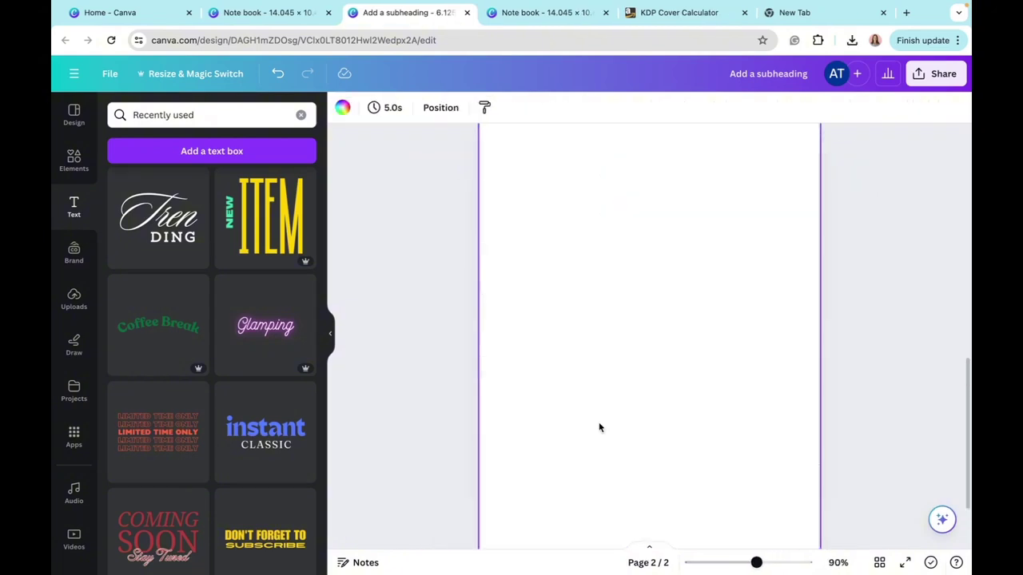
- Search the templates for 'notebook page'
{"action": "scroll", "coordinate": [599, 422], "scroll_direction": "up", "scroll_amount": 2}
{"action": "scroll", "coordinate": [599, 422], "scroll_direction": "down", "scroll_amount": 2}
{"action": "scroll", "coordinate": [599, 429], "scroll_direction": "up", "scroll_amount": 8}
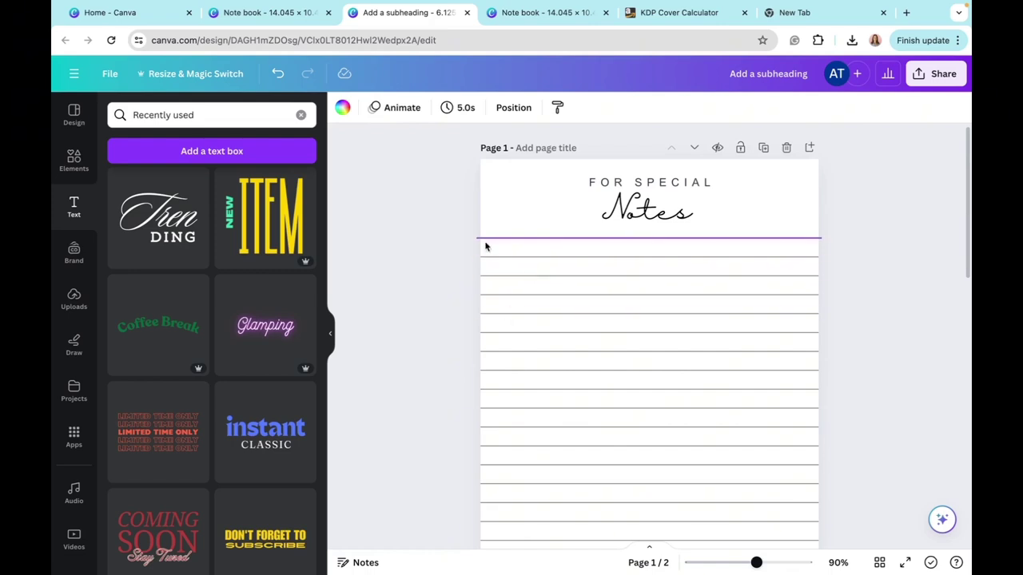
{"action": "scroll", "coordinate": [711, 462], "scroll_direction": "down", "scroll_amount": 5}
{"action": "scroll", "coordinate": [708, 466], "scroll_direction": "up", "scroll_amount": 5}
{"action": "scroll", "coordinate": [646, 192], "scroll_direction": "down", "scroll_amount": 7}
{"action": "scroll", "coordinate": [605, 411], "scroll_direction": "down", "scroll_amount": 3}
{"action": "left_click", "coordinate": [73, 118]}
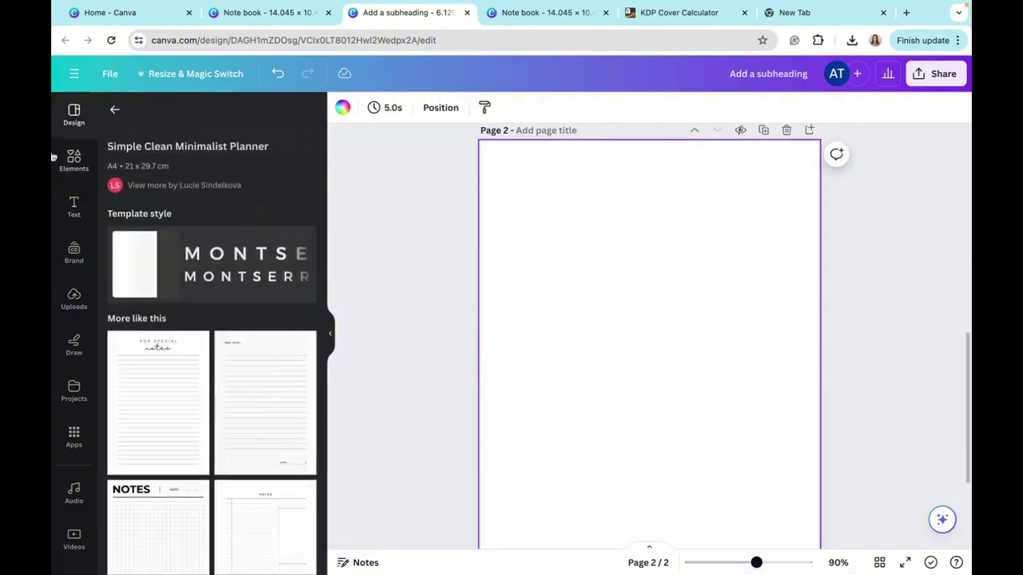
{"action": "scroll", "coordinate": [258, 536], "scroll_direction": "down", "scroll_amount": 5}
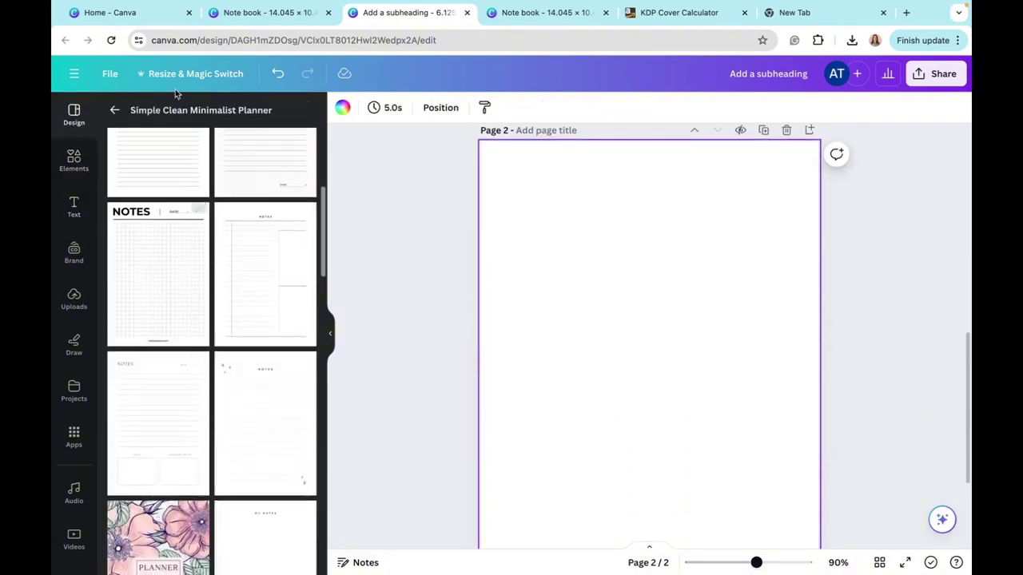
{"action": "left_click", "coordinate": [114, 115]}
{"action": "left_click", "coordinate": [206, 114]}
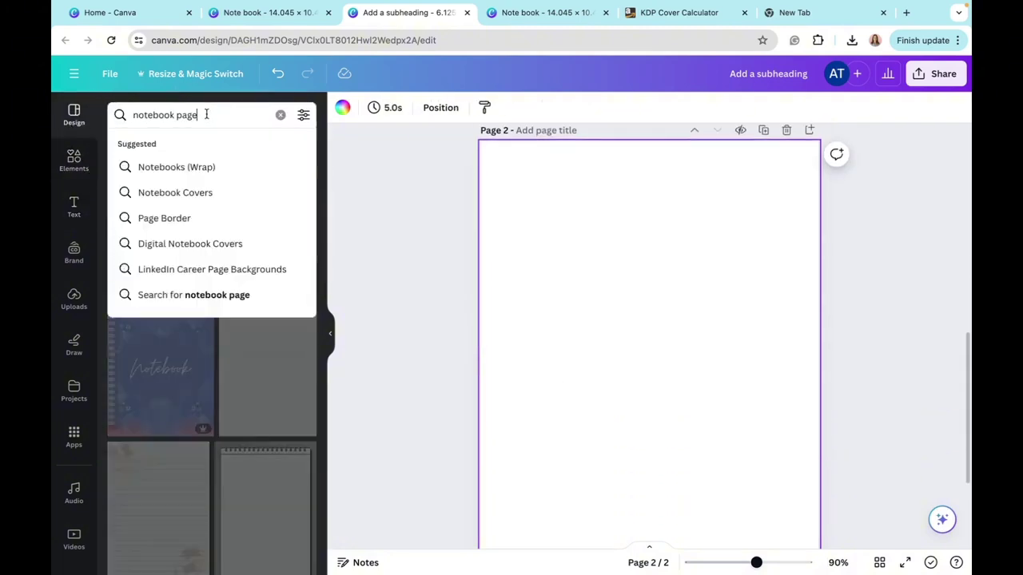
{"action": "key", "text": "Return"}
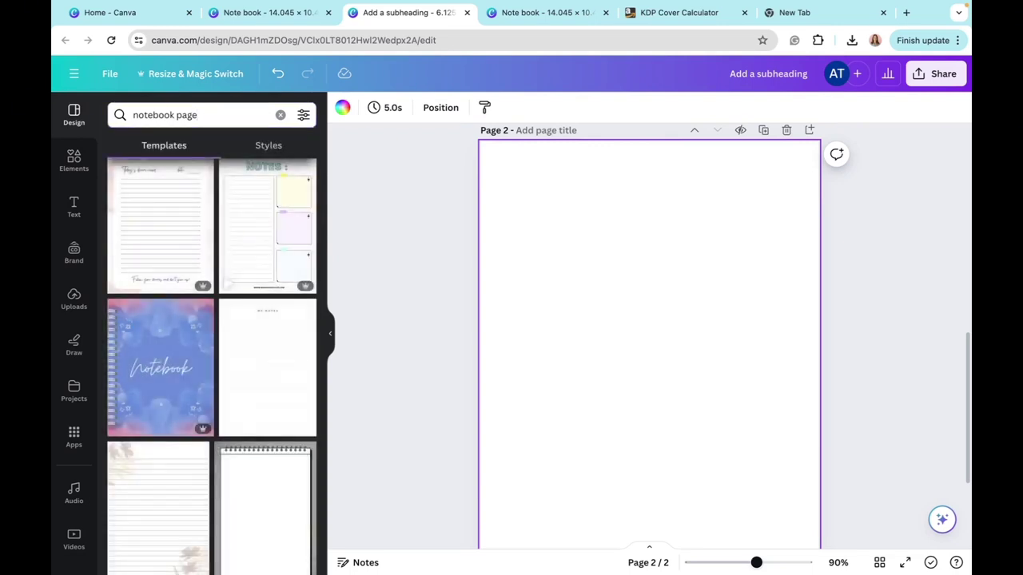
- Try a lined notebook template and then the MY NOTES template on page 2
{"action": "scroll", "coordinate": [367, 335], "scroll_direction": "up", "scroll_amount": 1}
{"action": "scroll", "coordinate": [249, 336], "scroll_direction": "up", "scroll_amount": 5}
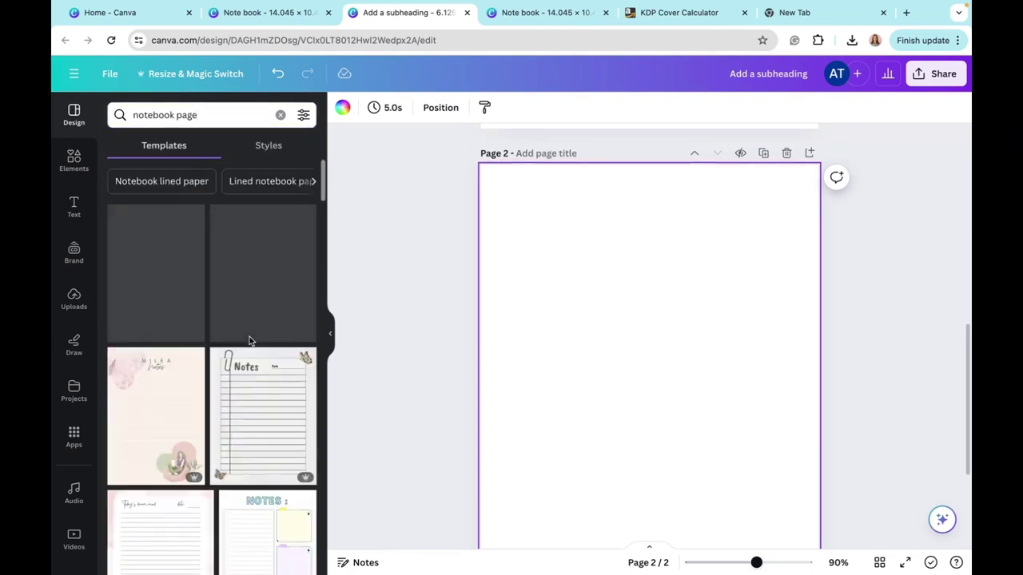
{"action": "scroll", "coordinate": [159, 308], "scroll_direction": "down", "scroll_amount": 5}
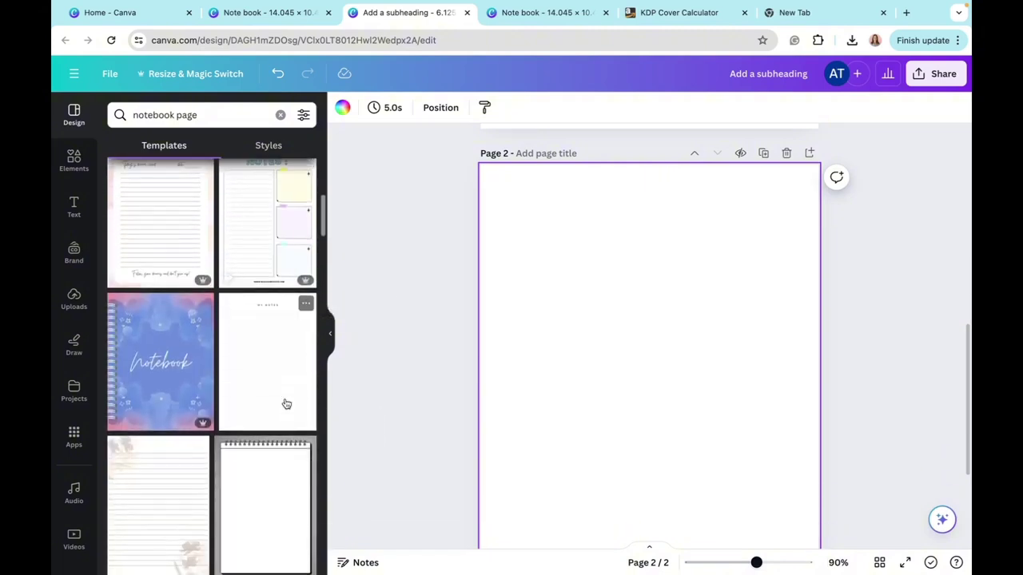
{"action": "scroll", "coordinate": [164, 471], "scroll_direction": "down", "scroll_amount": 2}
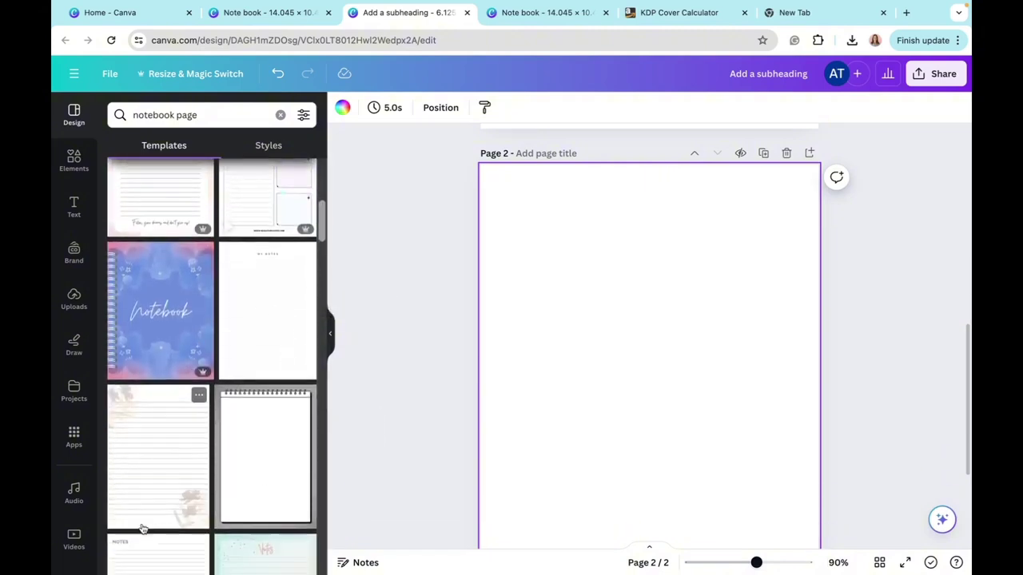
{"action": "left_click", "coordinate": [173, 475]}
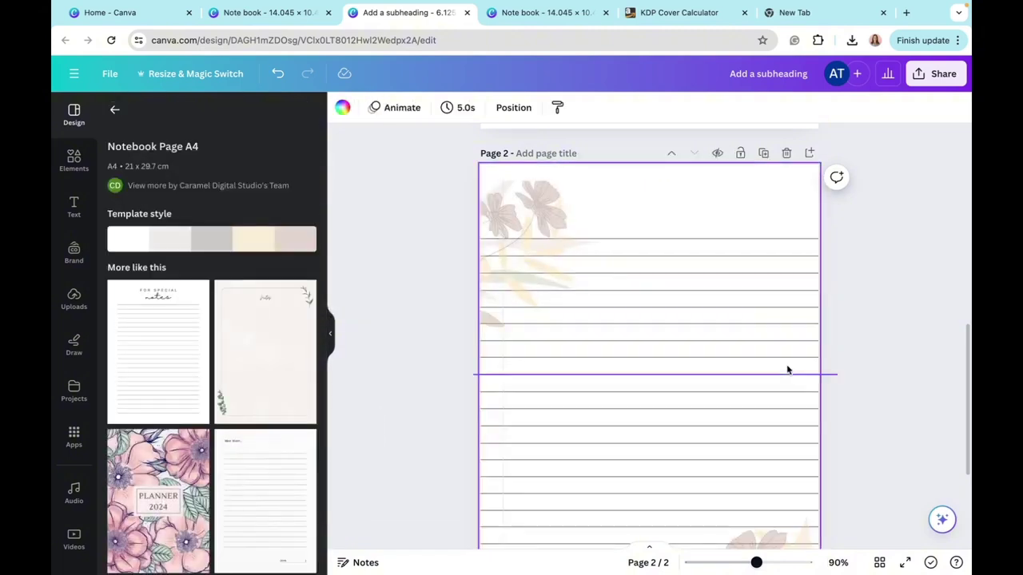
{"action": "scroll", "coordinate": [799, 384], "scroll_direction": "down", "scroll_amount": 3}
{"action": "scroll", "coordinate": [811, 494], "scroll_direction": "up", "scroll_amount": 5}
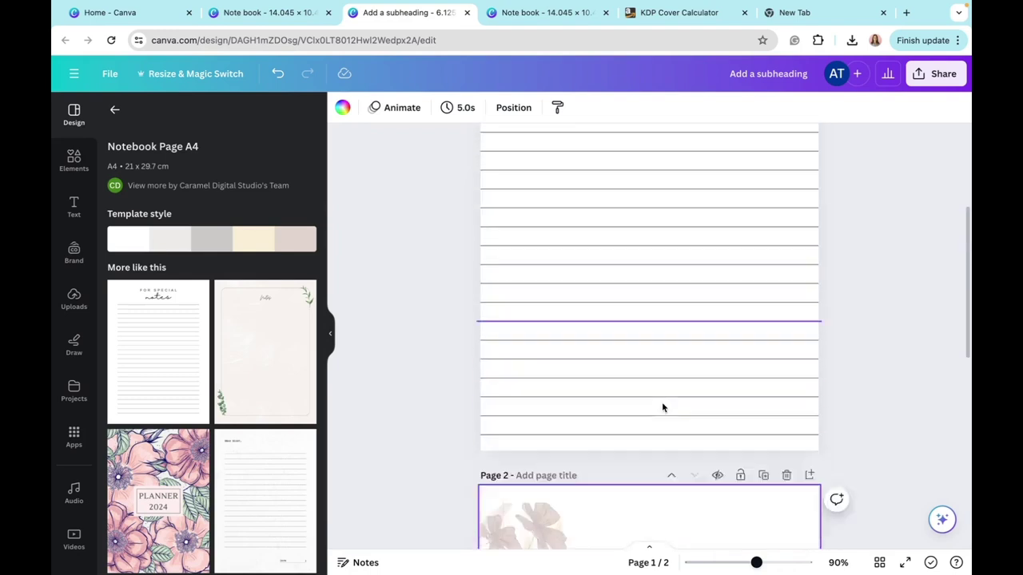
{"action": "scroll", "coordinate": [662, 402], "scroll_direction": "down", "scroll_amount": 5}
{"action": "scroll", "coordinate": [699, 414], "scroll_direction": "up", "scroll_amount": 5}
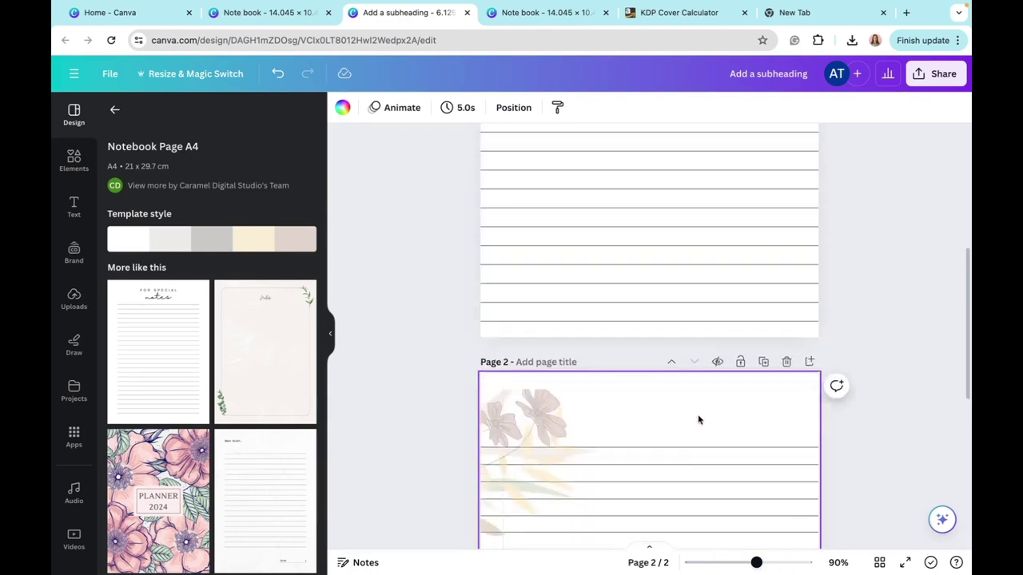
{"action": "scroll", "coordinate": [273, 501], "scroll_direction": "down", "scroll_amount": 2}
{"action": "scroll", "coordinate": [257, 443], "scroll_direction": "up", "scroll_amount": 1}
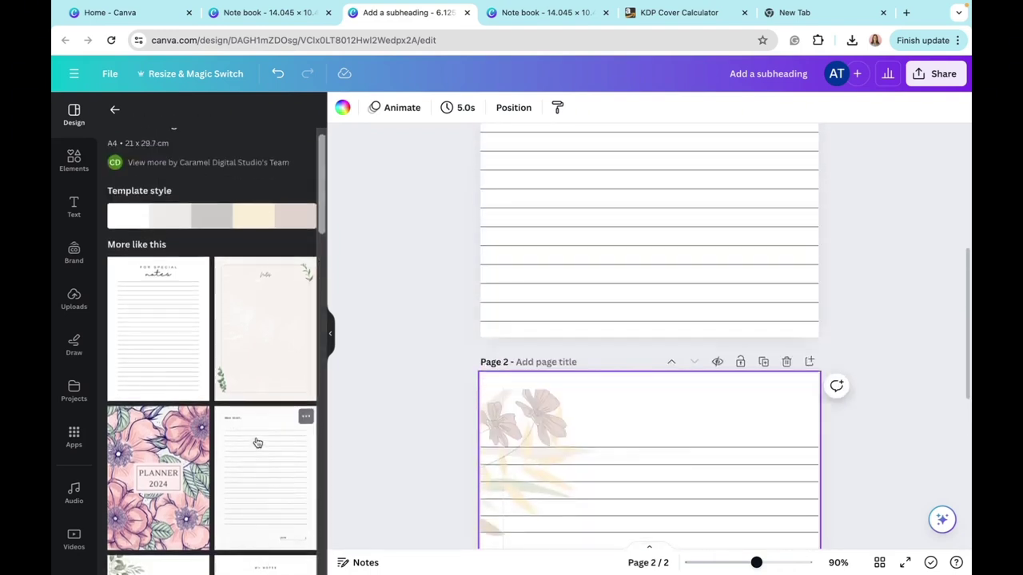
{"action": "scroll", "coordinate": [257, 442], "scroll_direction": "down", "scroll_amount": 3}
{"action": "left_click", "coordinate": [257, 442]}
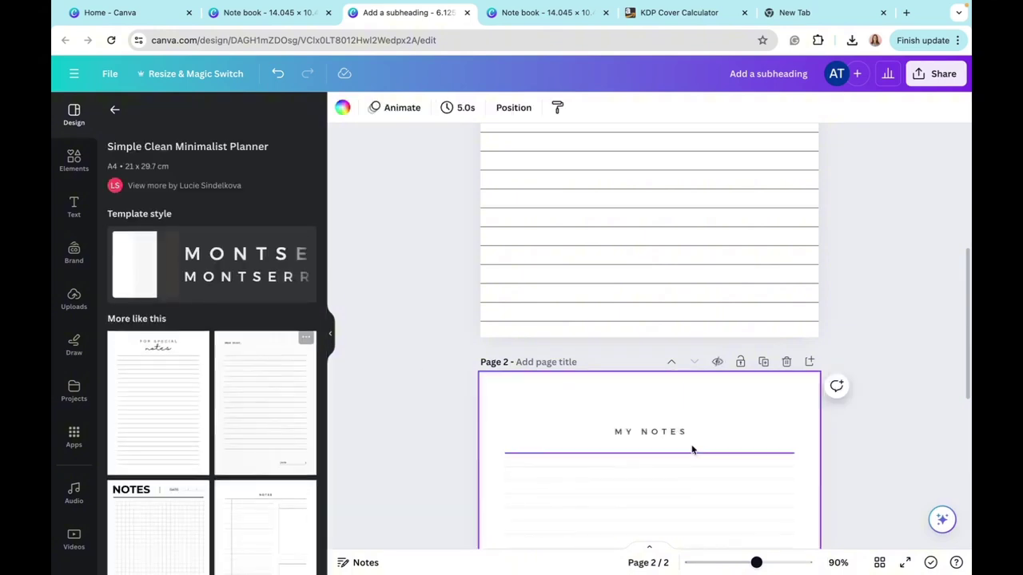
- Delete page 2, leaving only the lined FOR SPECIAL Notes page
{"action": "scroll", "coordinate": [692, 448], "scroll_direction": "down", "scroll_amount": 5}
{"action": "scroll", "coordinate": [692, 450], "scroll_direction": "up", "scroll_amount": 3}
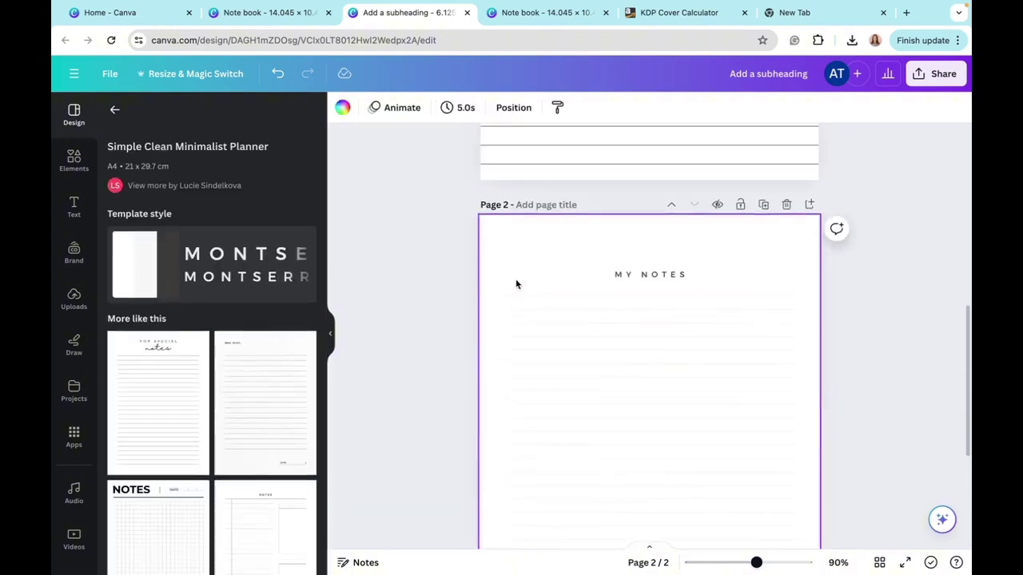
{"action": "left_click_drag", "start_coordinate": [500, 283], "coordinate": [769, 479]}
{"action": "scroll", "coordinate": [772, 471], "scroll_direction": "down", "scroll_amount": 3}
{"action": "scroll", "coordinate": [769, 480], "scroll_direction": "up", "scroll_amount": 1}
{"action": "left_click", "coordinate": [761, 503]}
{"action": "left_click", "coordinate": [928, 302]}
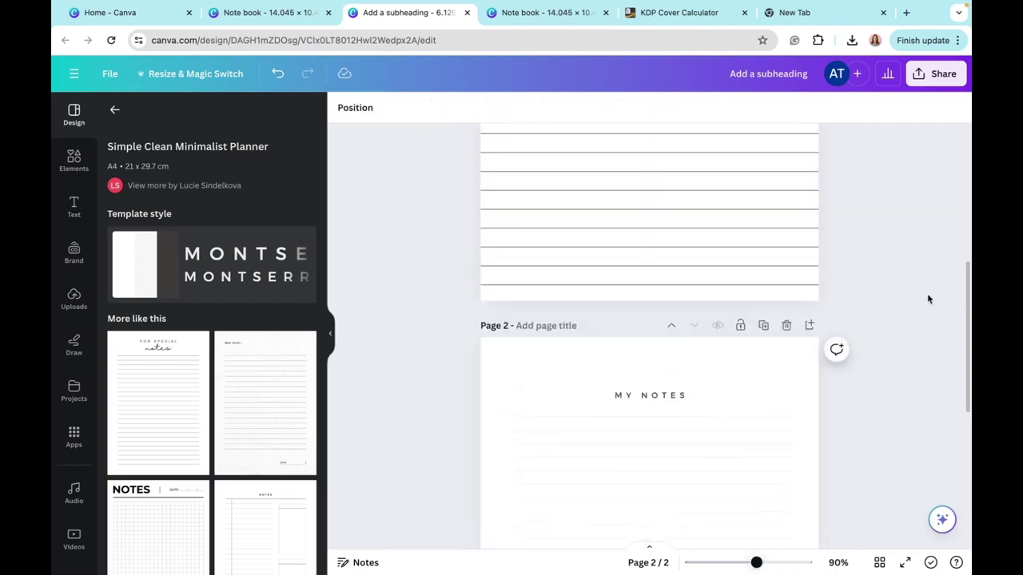
{"action": "left_click", "coordinate": [786, 276]}
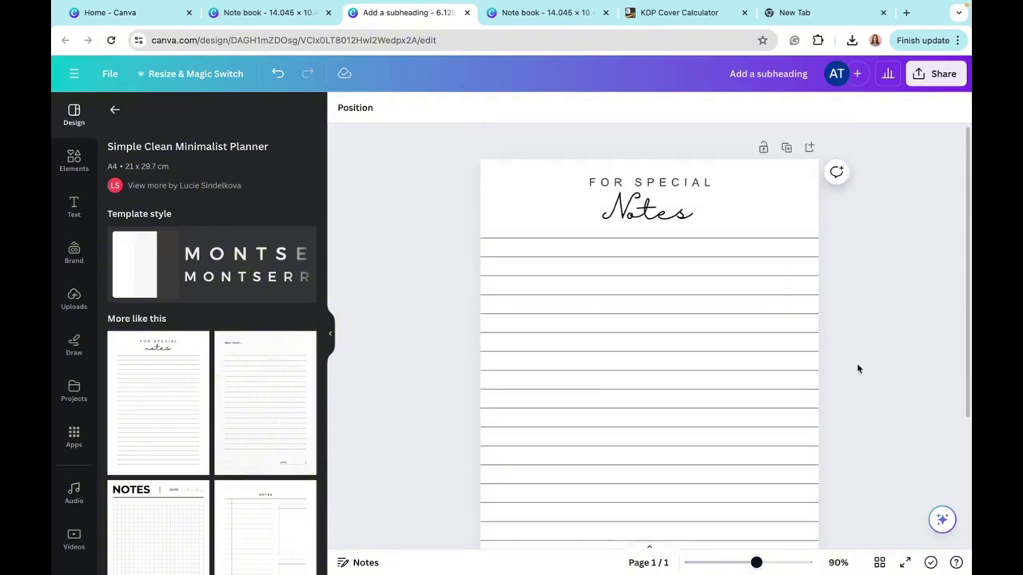
- Duplicate the lined FOR SPECIAL Notes page three times for four identical pages
{"action": "scroll", "coordinate": [674, 486], "scroll_direction": "down", "scroll_amount": 3}
{"action": "scroll", "coordinate": [682, 482], "scroll_direction": "up", "scroll_amount": 3}
{"action": "left_click", "coordinate": [787, 152]}
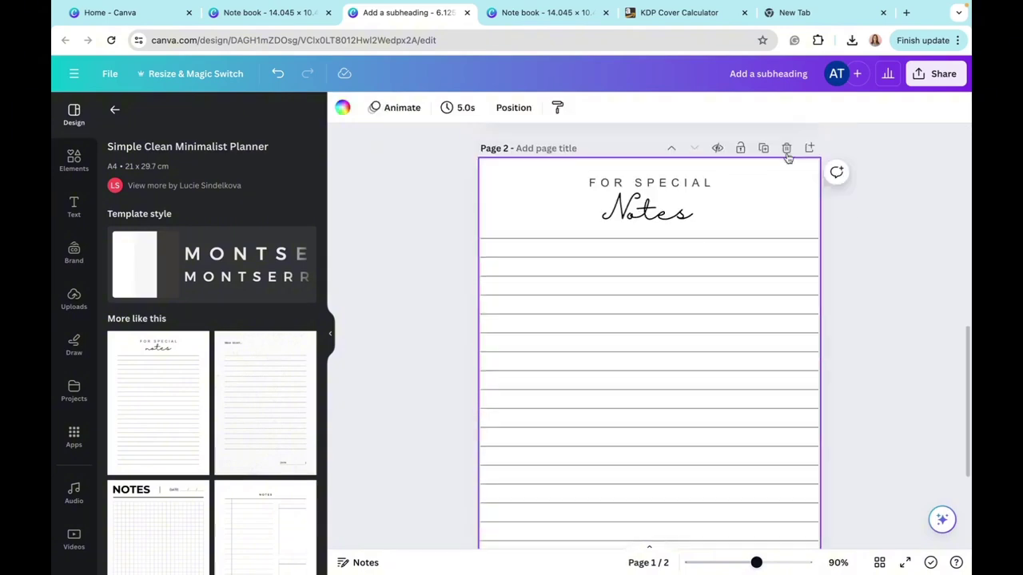
{"action": "left_click", "coordinate": [765, 149]}
{"action": "left_click", "coordinate": [767, 151]}
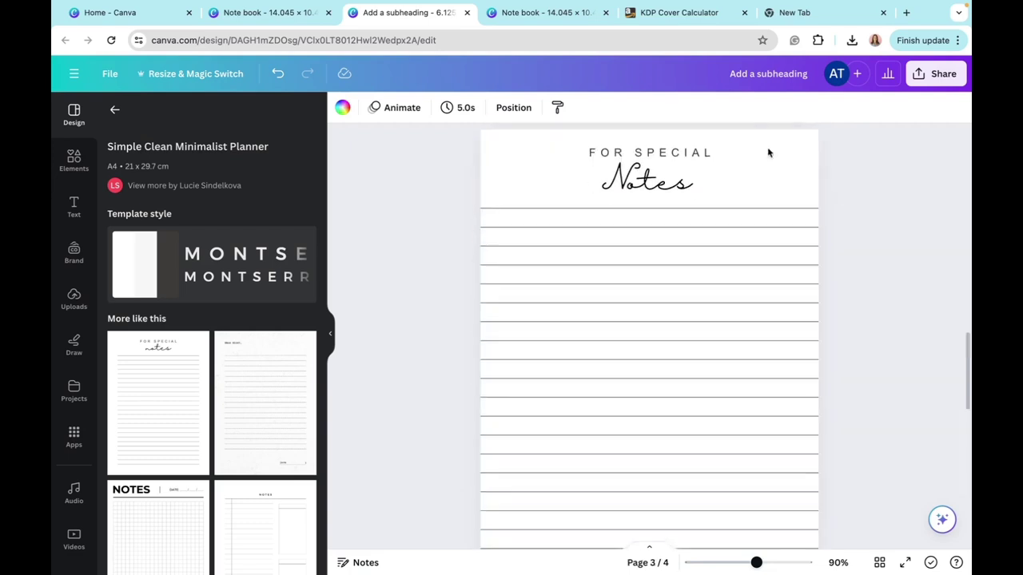
- Download all 4 pages as PDF Standard, saved as Add a subheading (1).pdf
{"action": "left_click", "coordinate": [931, 73]}
{"action": "left_click", "coordinate": [773, 398]}
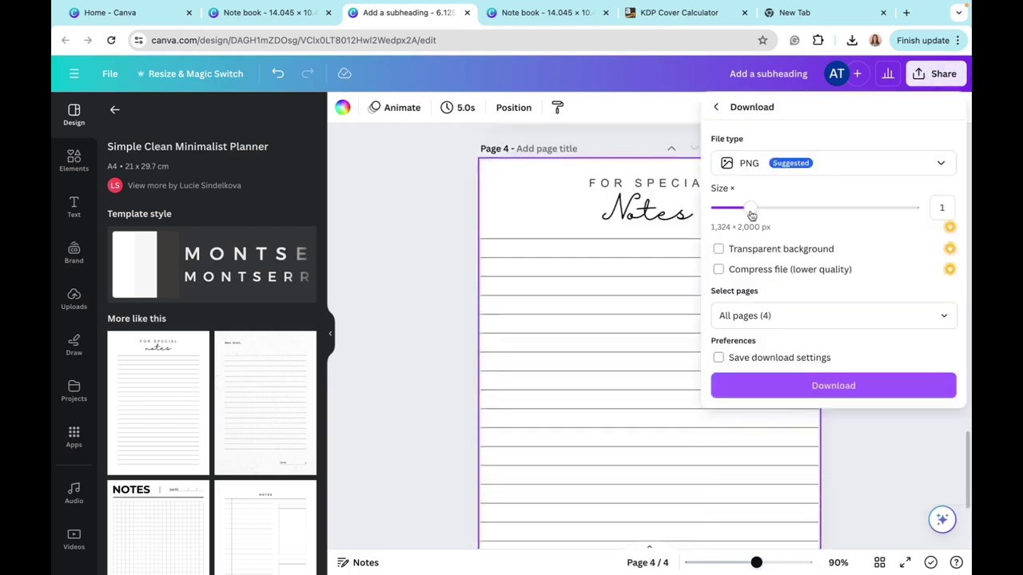
{"action": "left_click", "coordinate": [799, 163]}
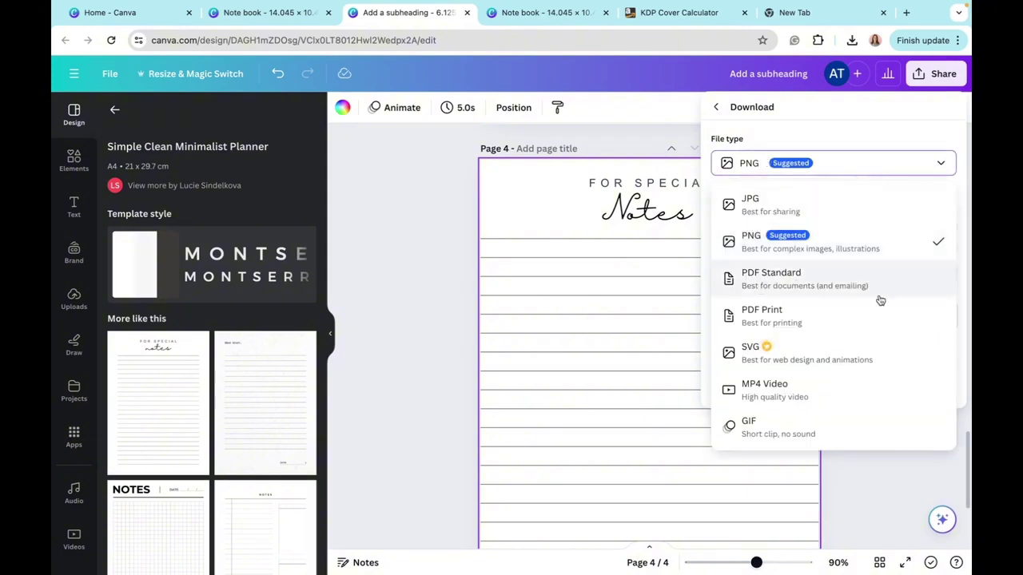
{"action": "left_click", "coordinate": [789, 290]}
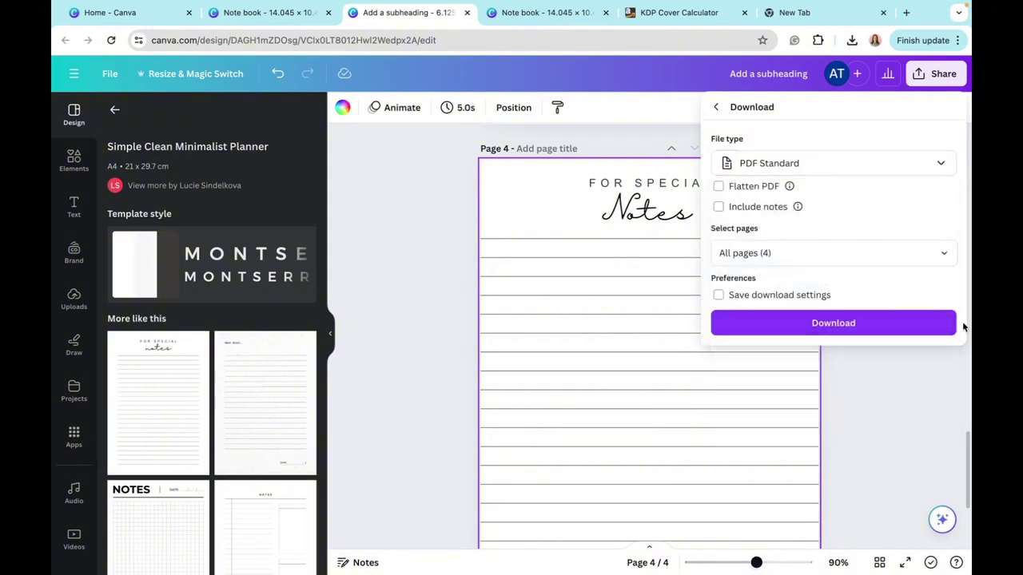
{"action": "left_click", "coordinate": [870, 330]}
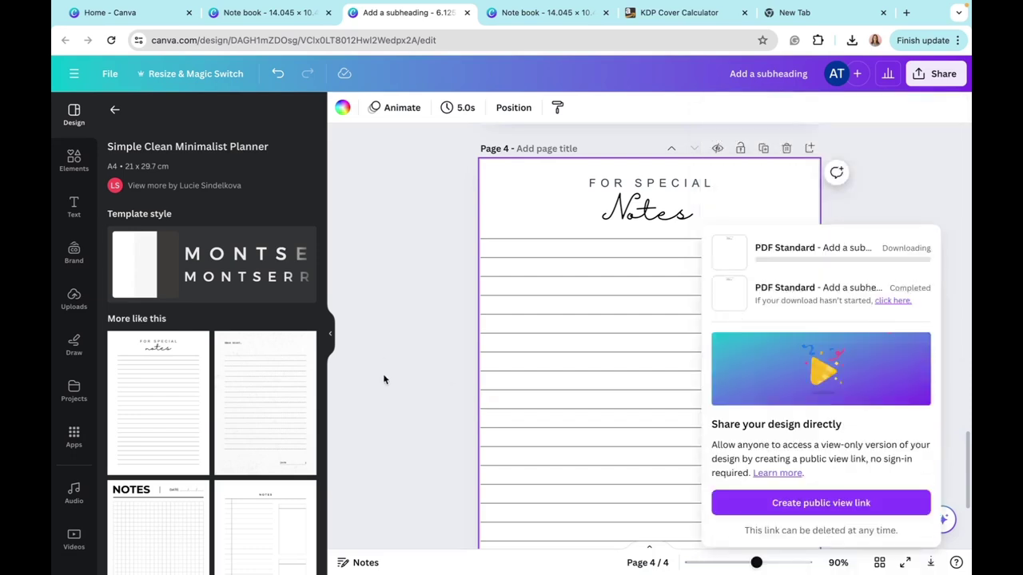
{"action": "scroll", "coordinate": [565, 313], "scroll_direction": "down", "scroll_amount": 3}
{"action": "scroll", "coordinate": [565, 312], "scroll_direction": "up", "scroll_amount": 10}
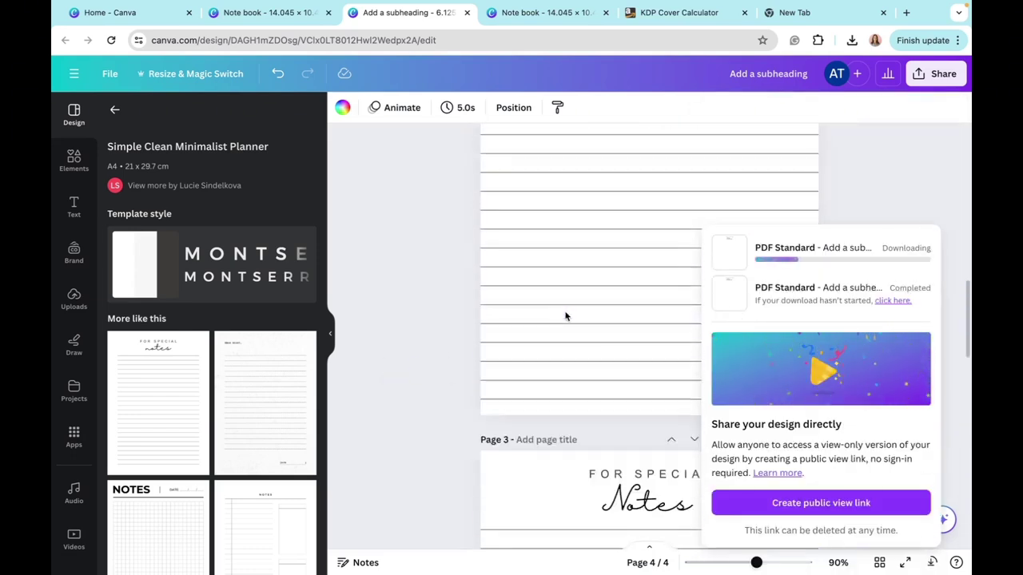
{"action": "scroll", "coordinate": [565, 316], "scroll_direction": "up", "scroll_amount": 10}
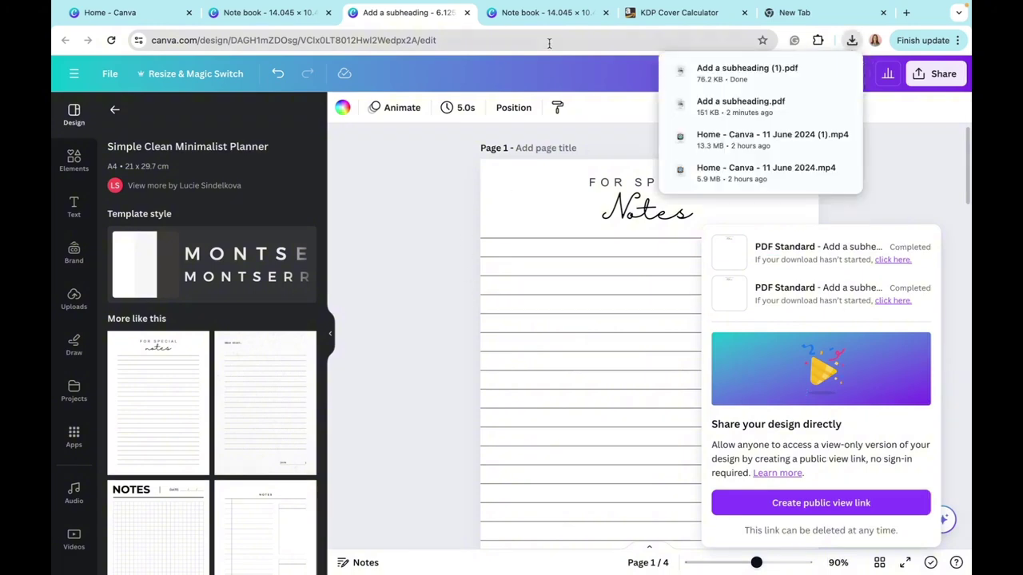
- Switch to the Note book cover design and look over its two pages
{"action": "left_click", "coordinate": [256, 25]}
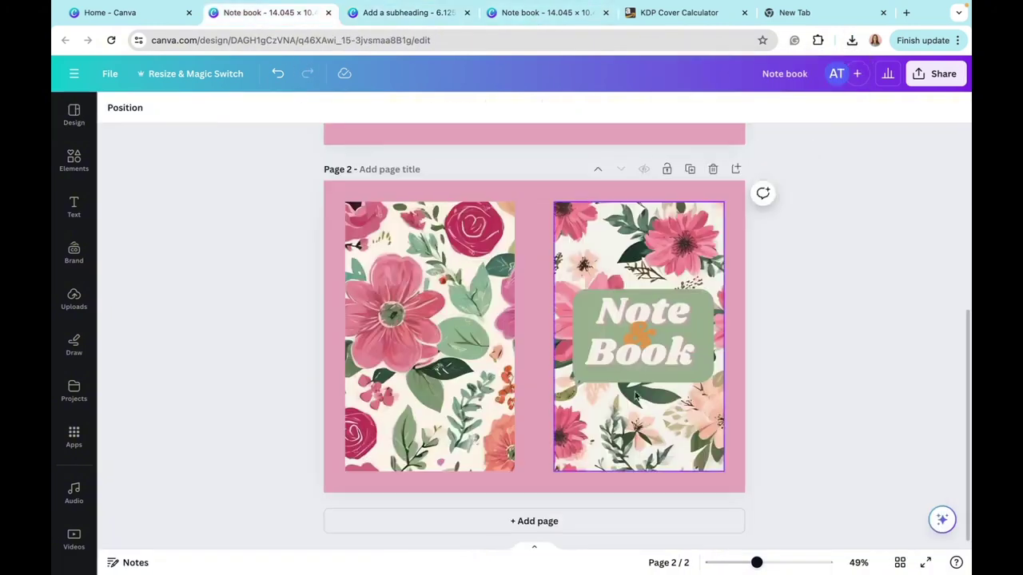
{"action": "scroll", "coordinate": [637, 395], "scroll_direction": "up", "scroll_amount": 5}
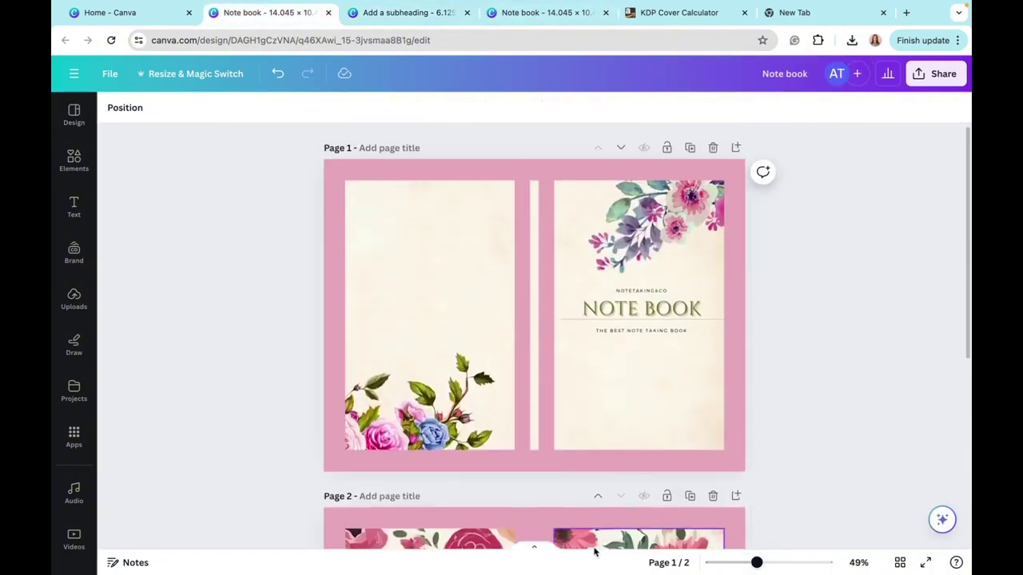
{"action": "scroll", "coordinate": [805, 495], "scroll_direction": "down", "scroll_amount": 5}
{"action": "scroll", "coordinate": [559, 360], "scroll_direction": "up", "scroll_amount": 5}
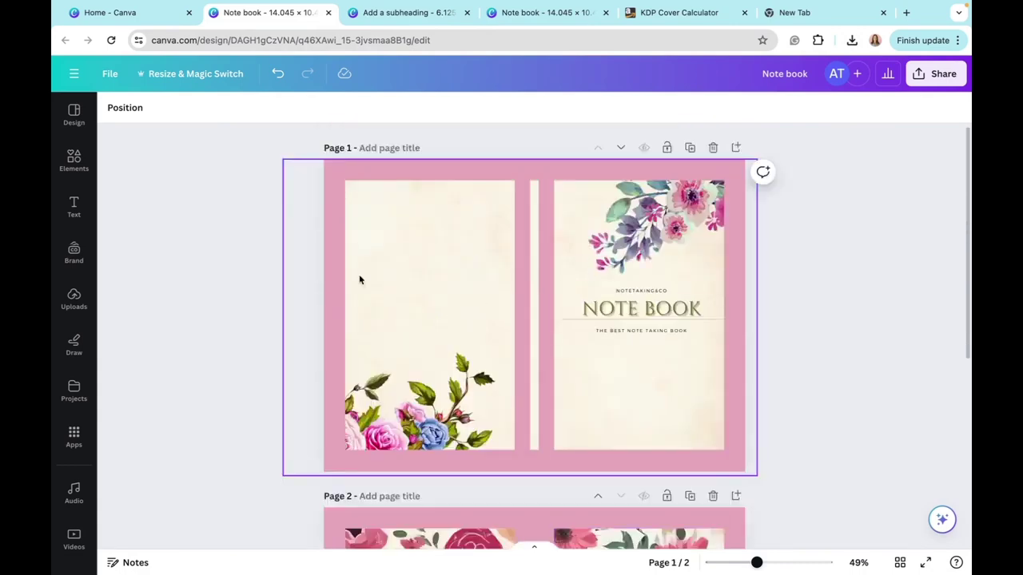
{"action": "scroll", "coordinate": [389, 453], "scroll_direction": "down", "scroll_amount": 5}
{"action": "scroll", "coordinate": [479, 320], "scroll_direction": "up", "scroll_amount": 5}
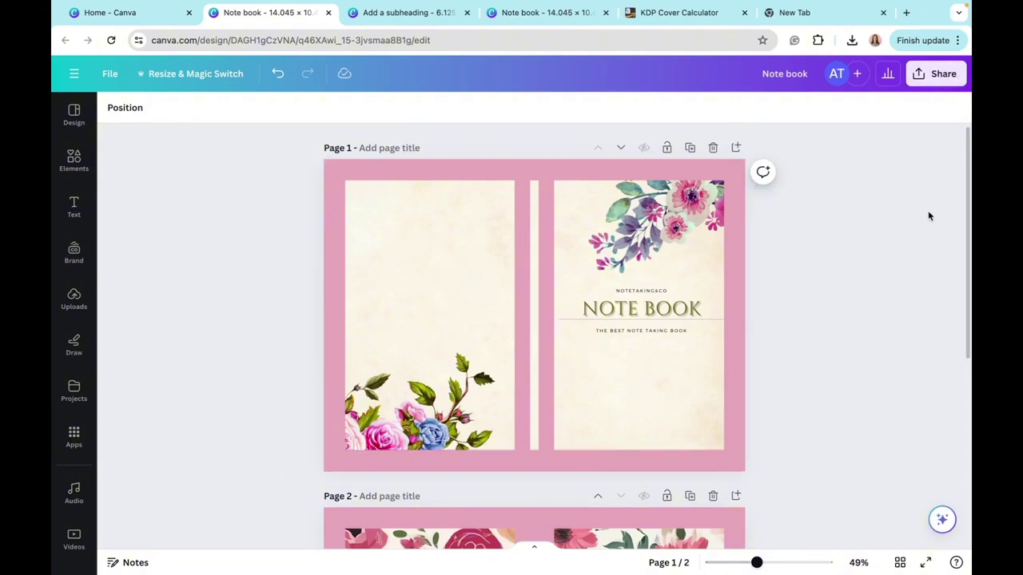
- Download both floral cover pages as a PDF Standard file
{"action": "left_click", "coordinate": [941, 74]}
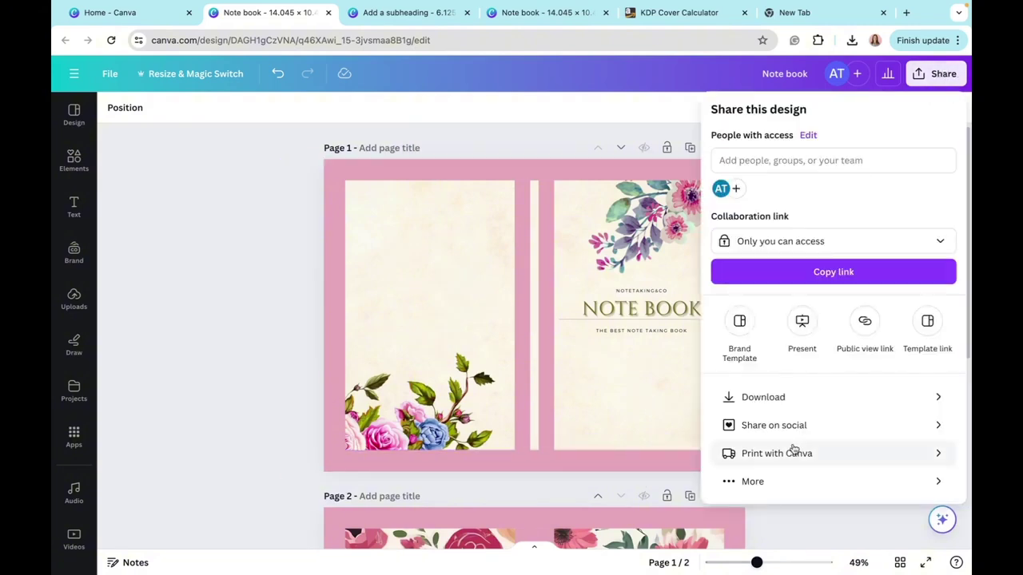
{"action": "left_click", "coordinate": [811, 400]}
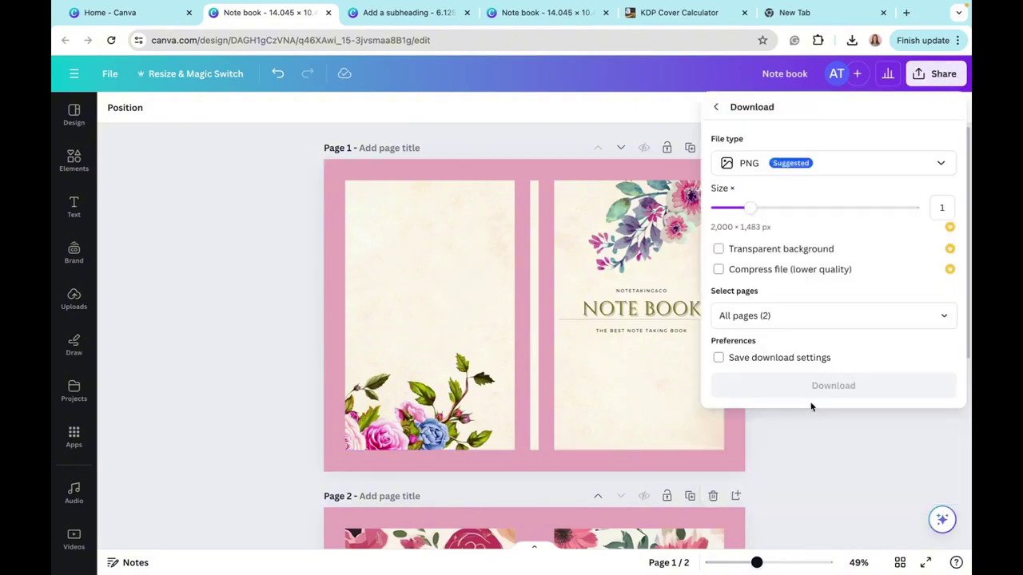
{"action": "left_click", "coordinate": [739, 164]}
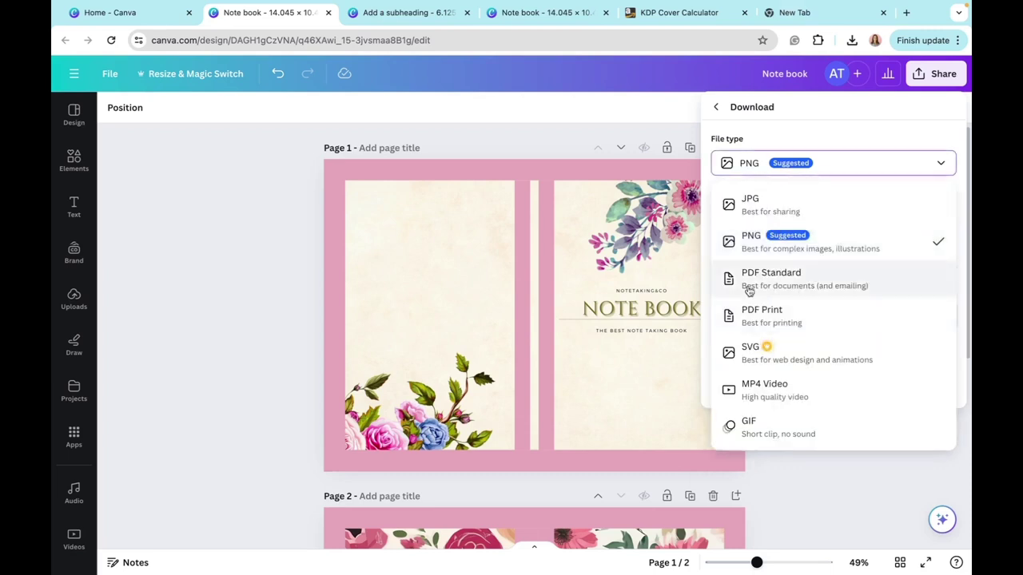
{"action": "left_click", "coordinate": [827, 286]}
{"action": "left_click", "coordinate": [843, 325]}
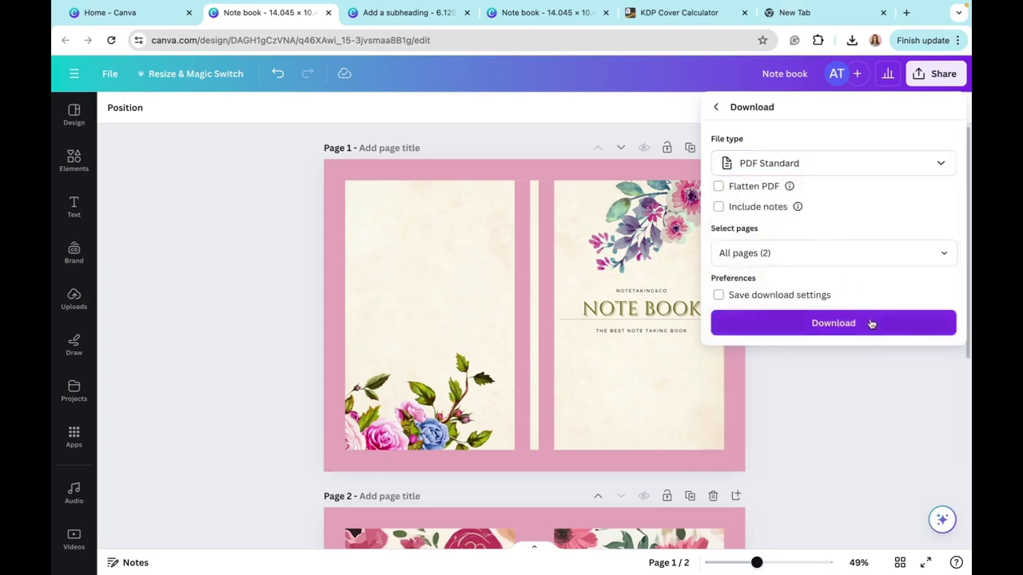